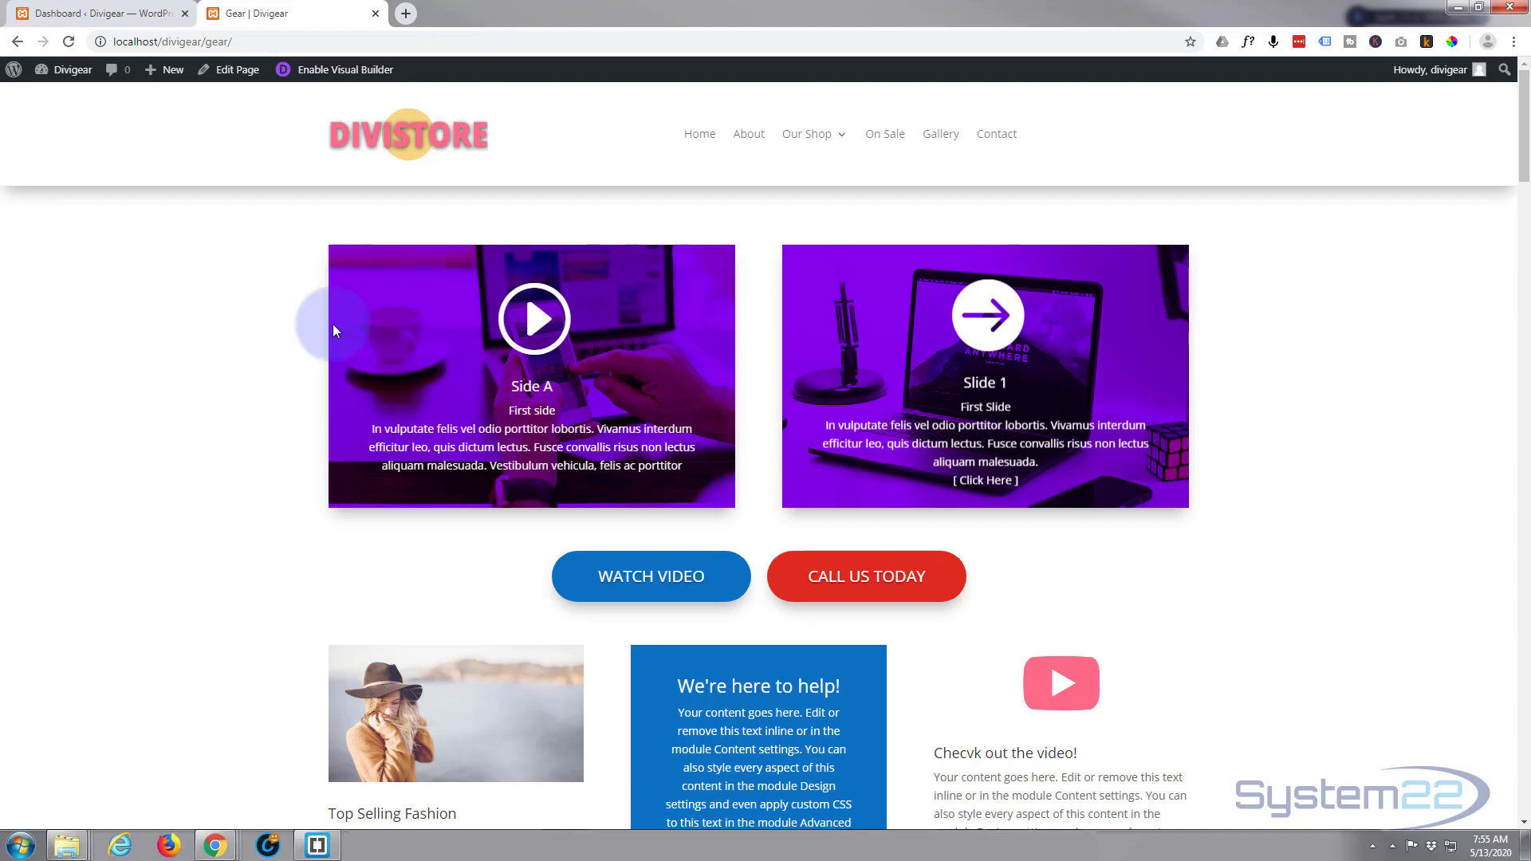
Step: Preview and close the fashion image's sale-products popup and the Contact Us! contact-form popup
{"action": "scroll", "coordinate": [275, 376], "scroll_direction": "down", "scroll_amount": 4}
{"action": "left_click", "coordinate": [381, 487]}
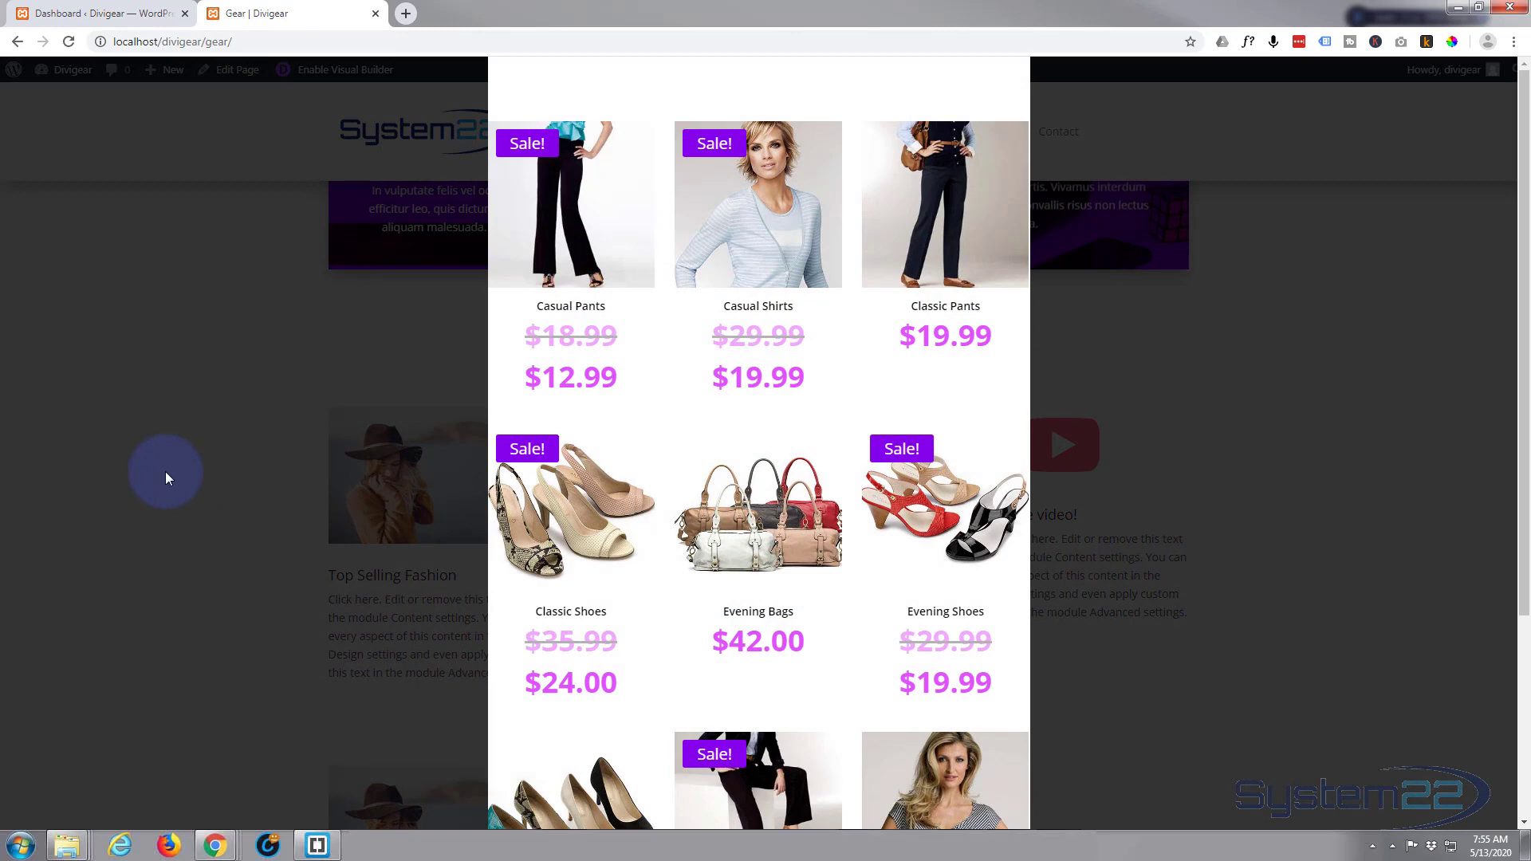
{"action": "left_click", "coordinate": [165, 471]}
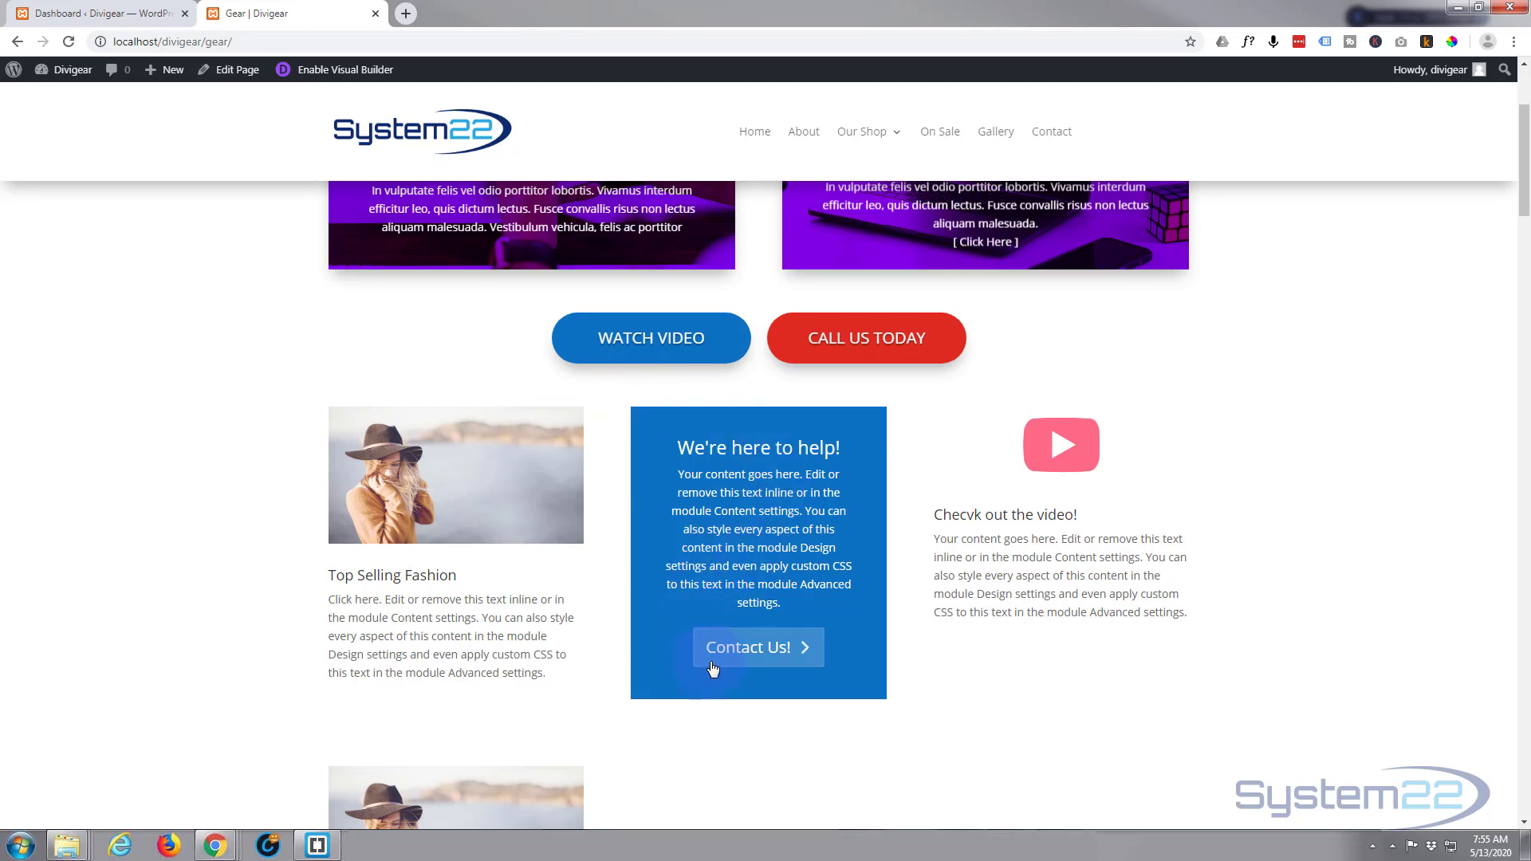
{"action": "left_click", "coordinate": [757, 658]}
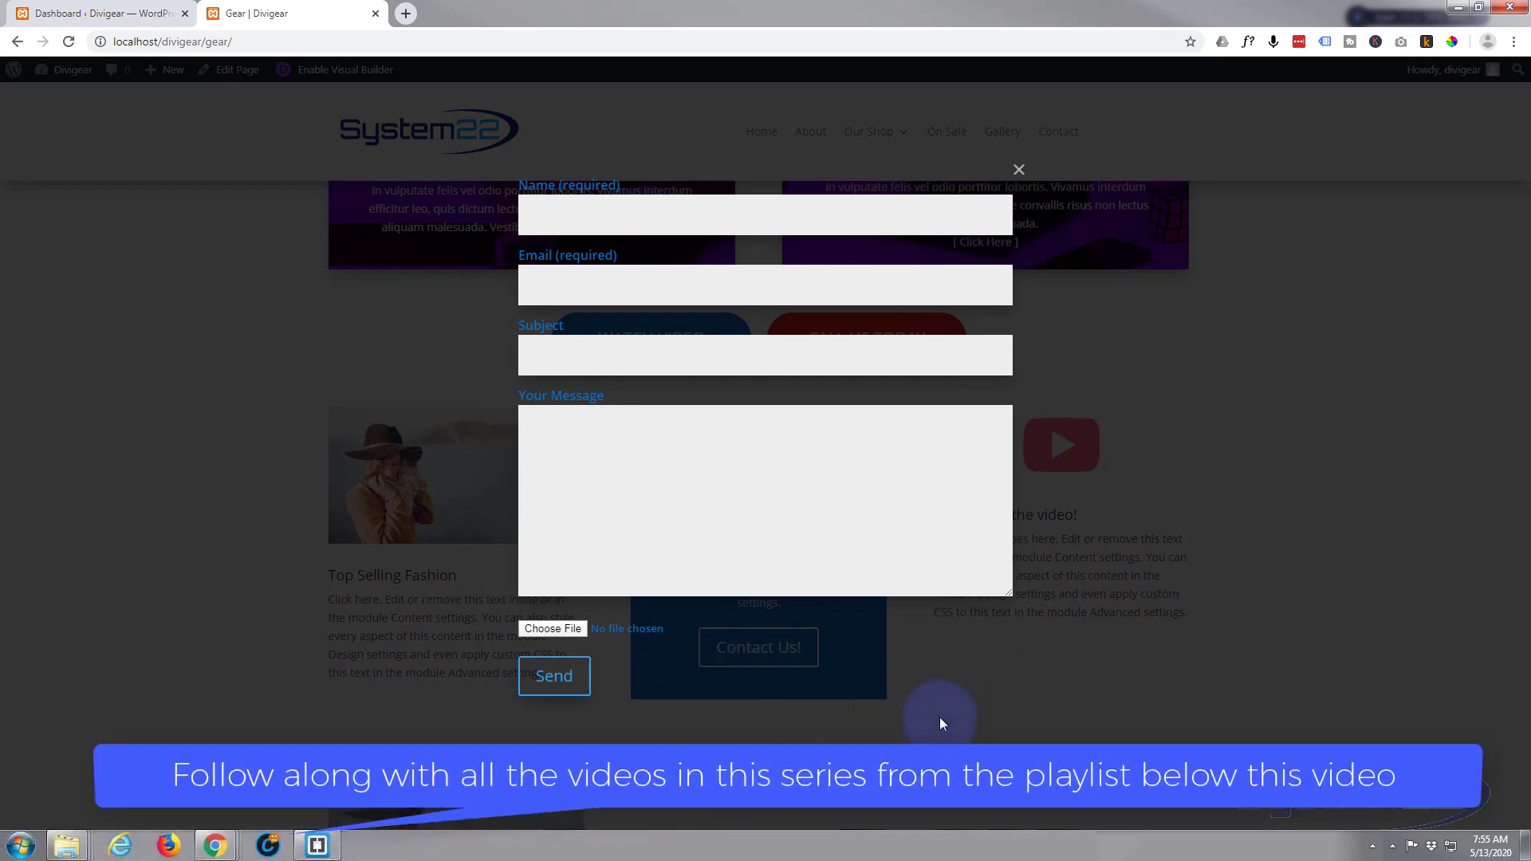
{"action": "left_click", "coordinate": [1019, 169]}
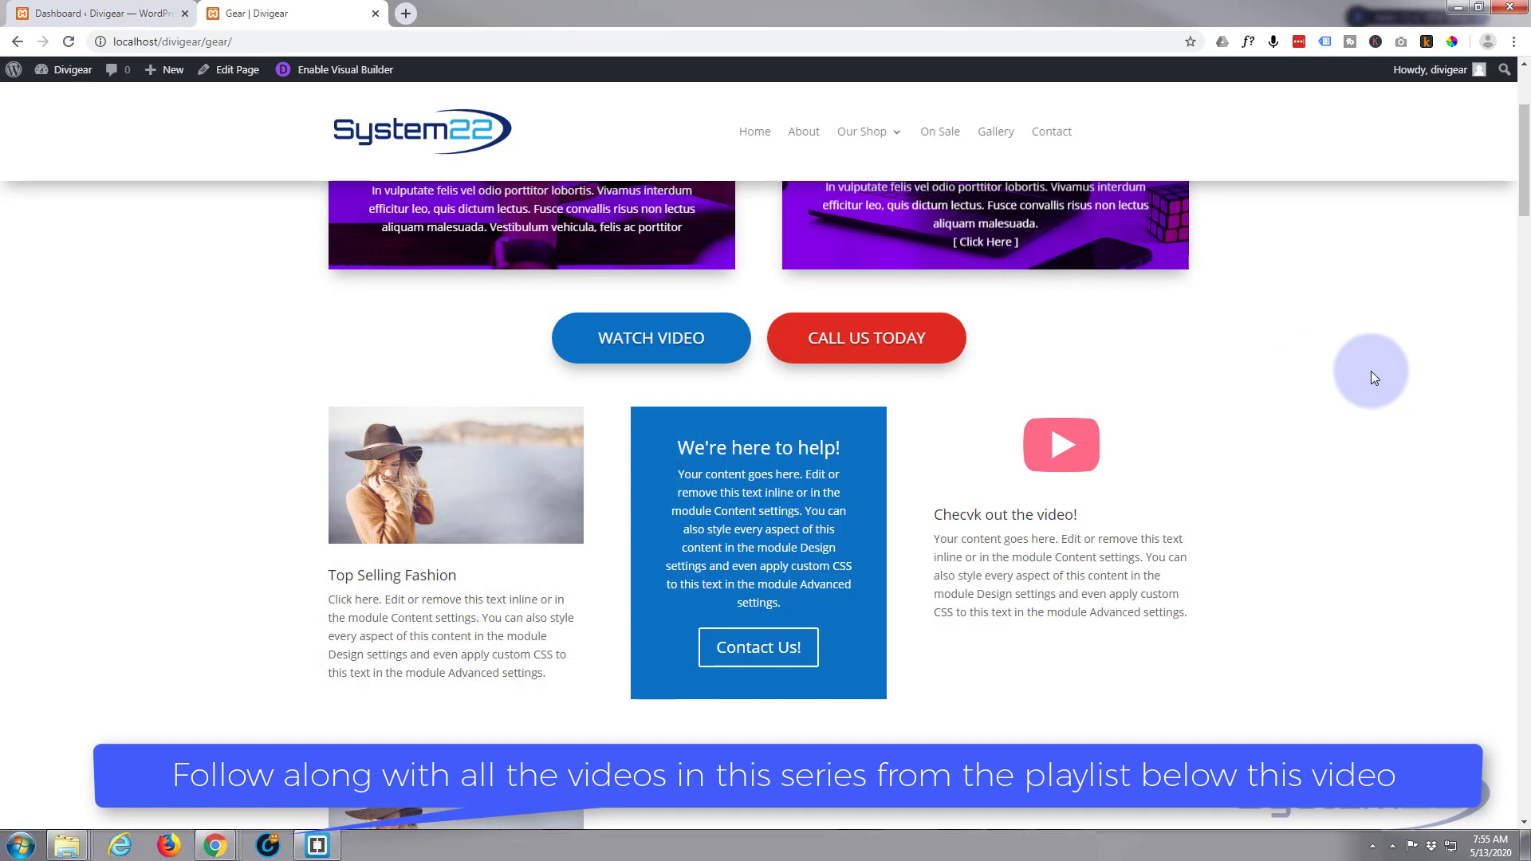
{"action": "scroll", "coordinate": [1371, 371], "scroll_direction": "up", "scroll_amount": 1}
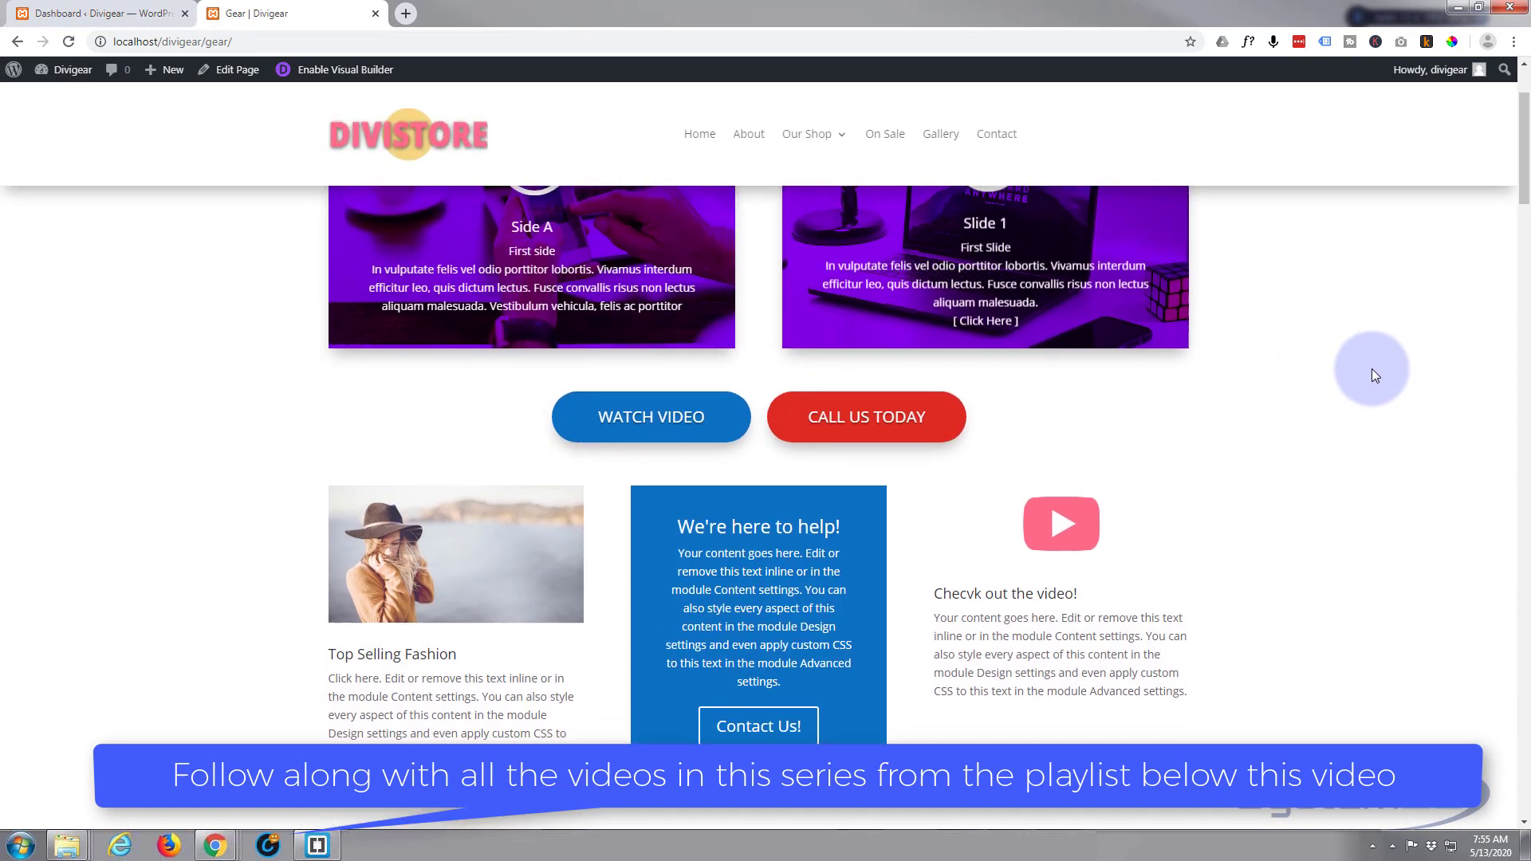
{"action": "scroll", "coordinate": [1373, 375], "scroll_direction": "down", "scroll_amount": 2}
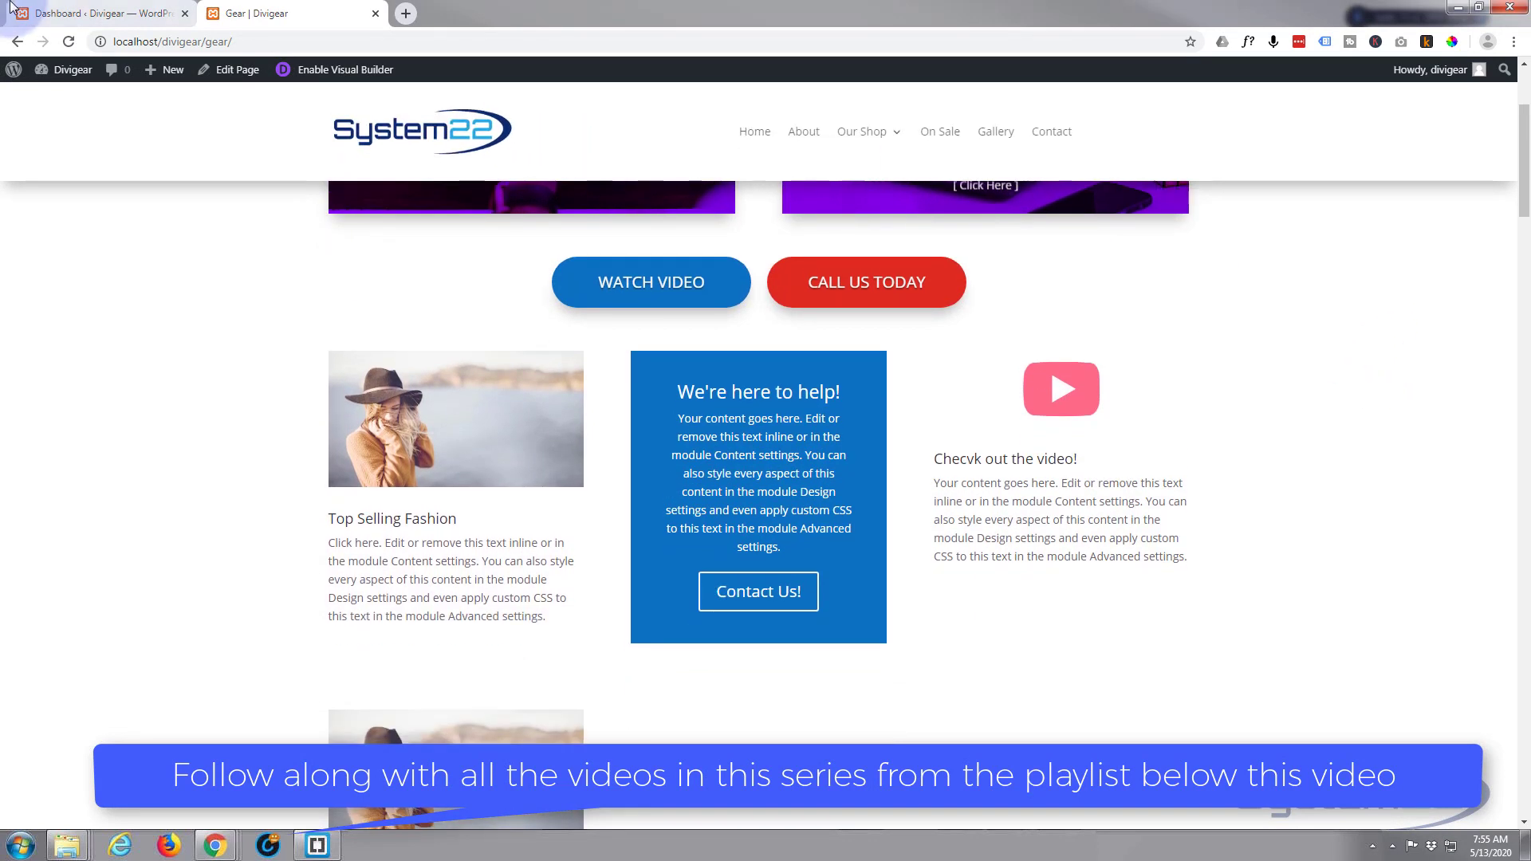
Step: Turn on Enable Divi Popup in Divi Supreme Pro's General Settings, then return to the Gear page
{"action": "left_click", "coordinate": [76, 9]}
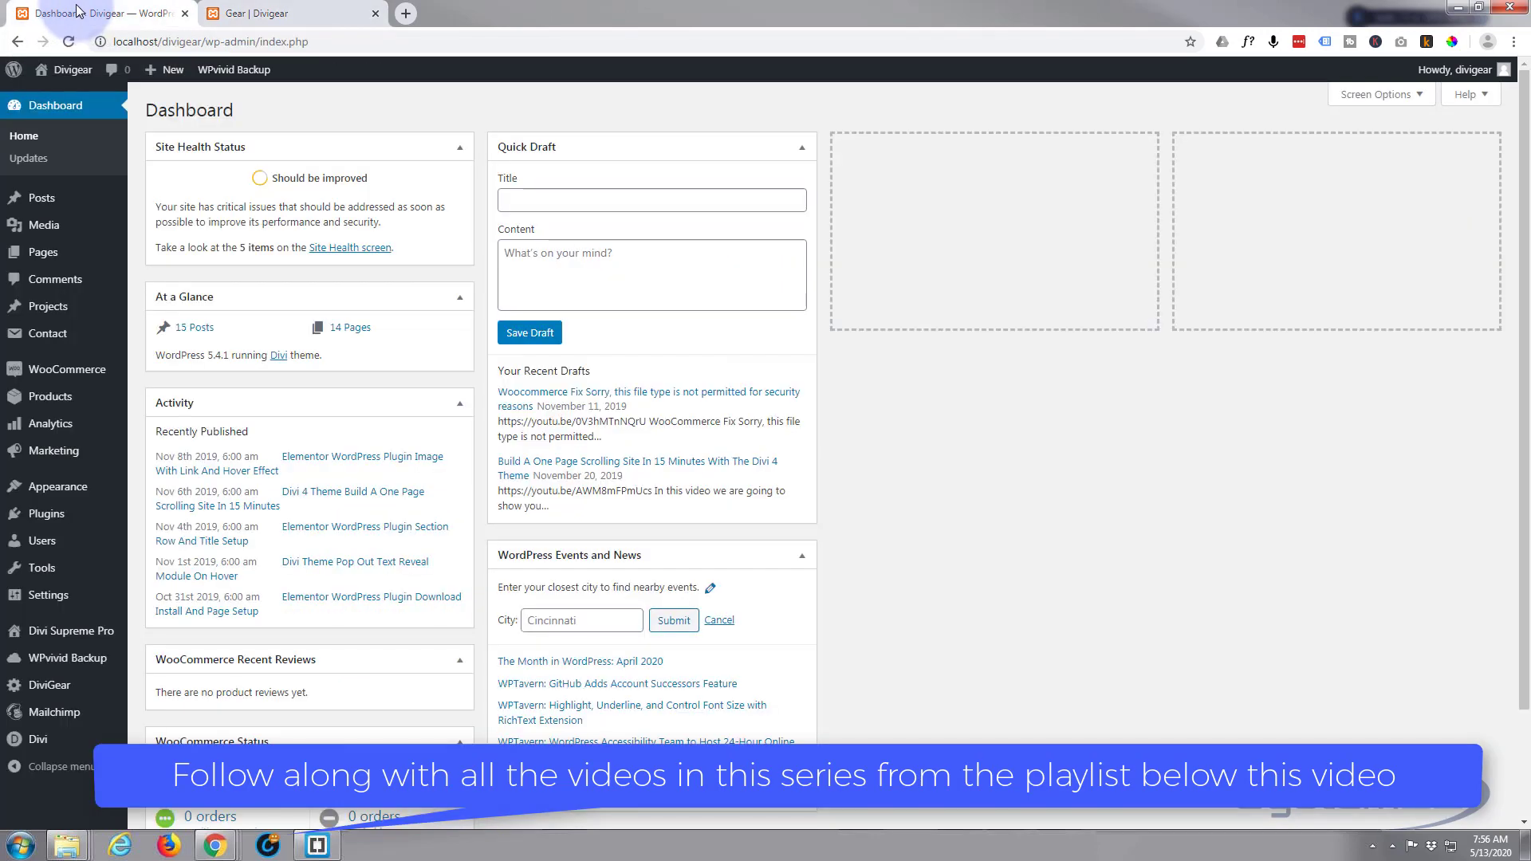
{"action": "mouse_move", "coordinate": [36, 638]}
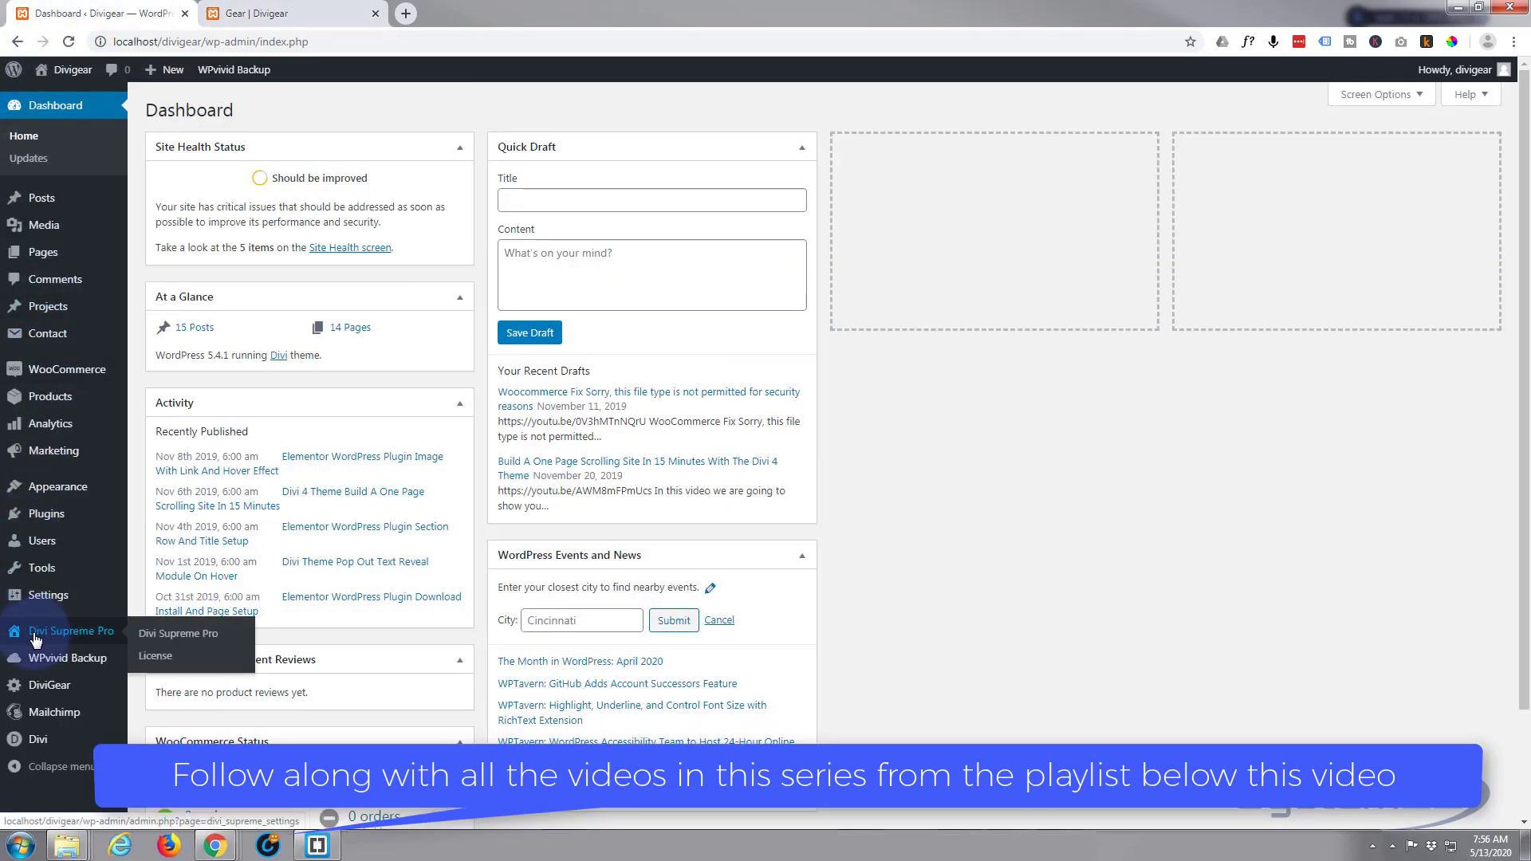
{"action": "left_click", "coordinate": [78, 638]}
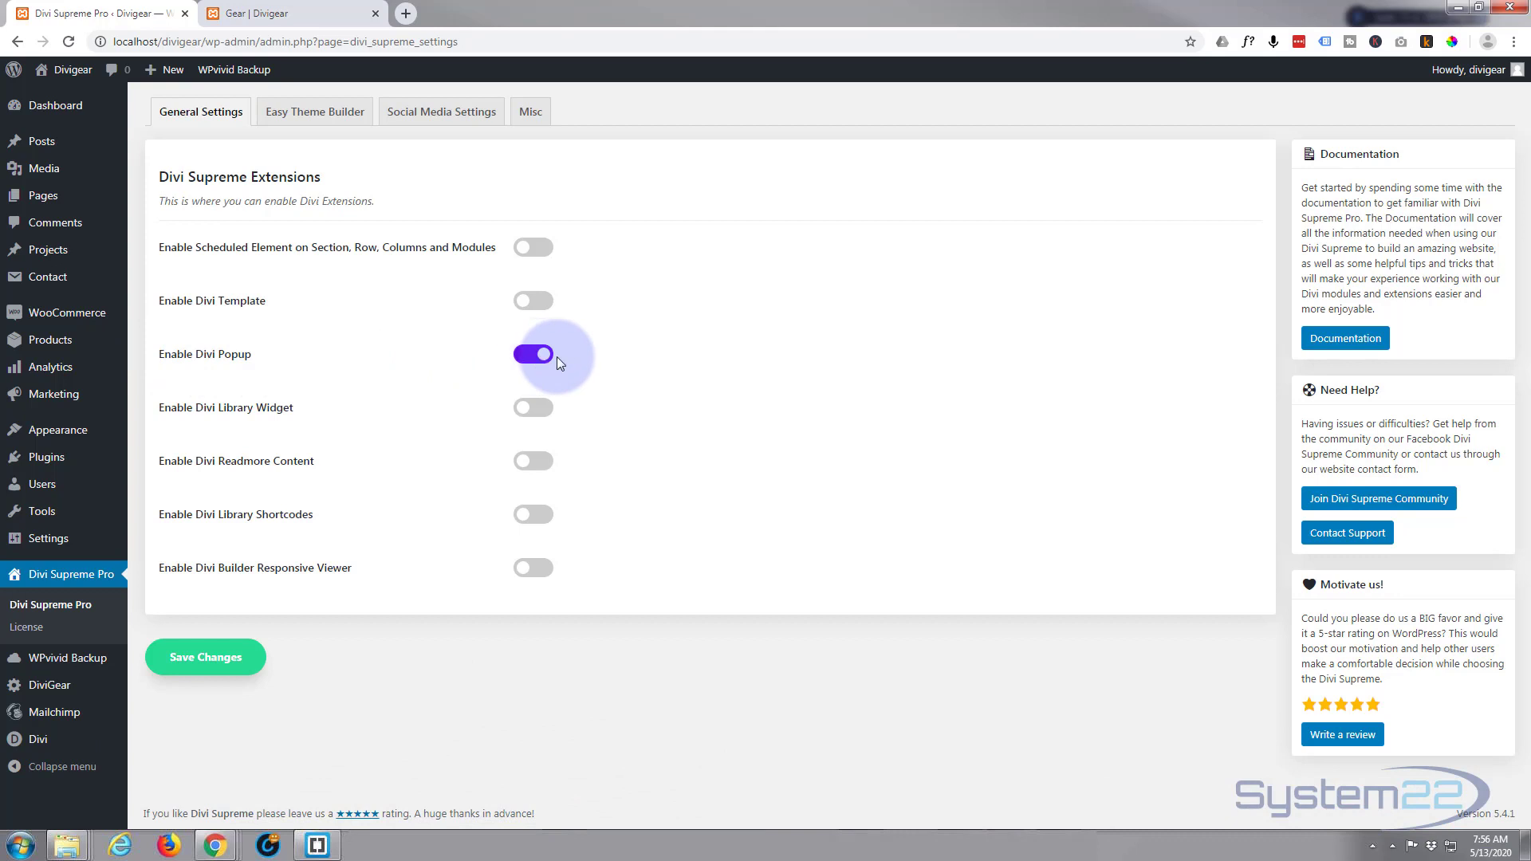
{"action": "left_click", "coordinate": [216, 662]}
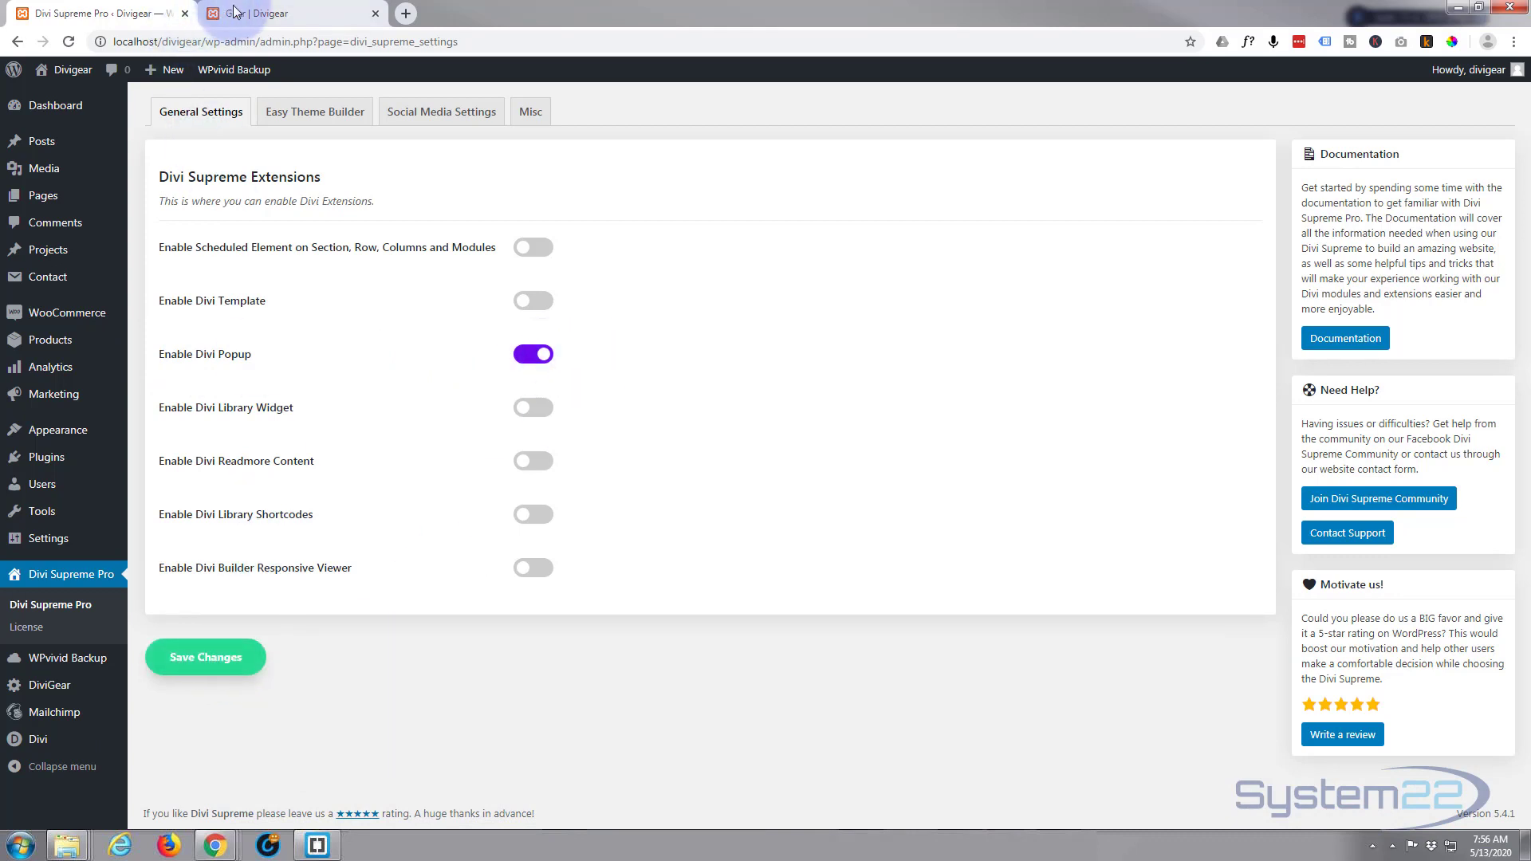
Step: Open the Gear page in the Visual Builder and scroll to the row with empty columns
{"action": "left_click", "coordinate": [257, 14]}
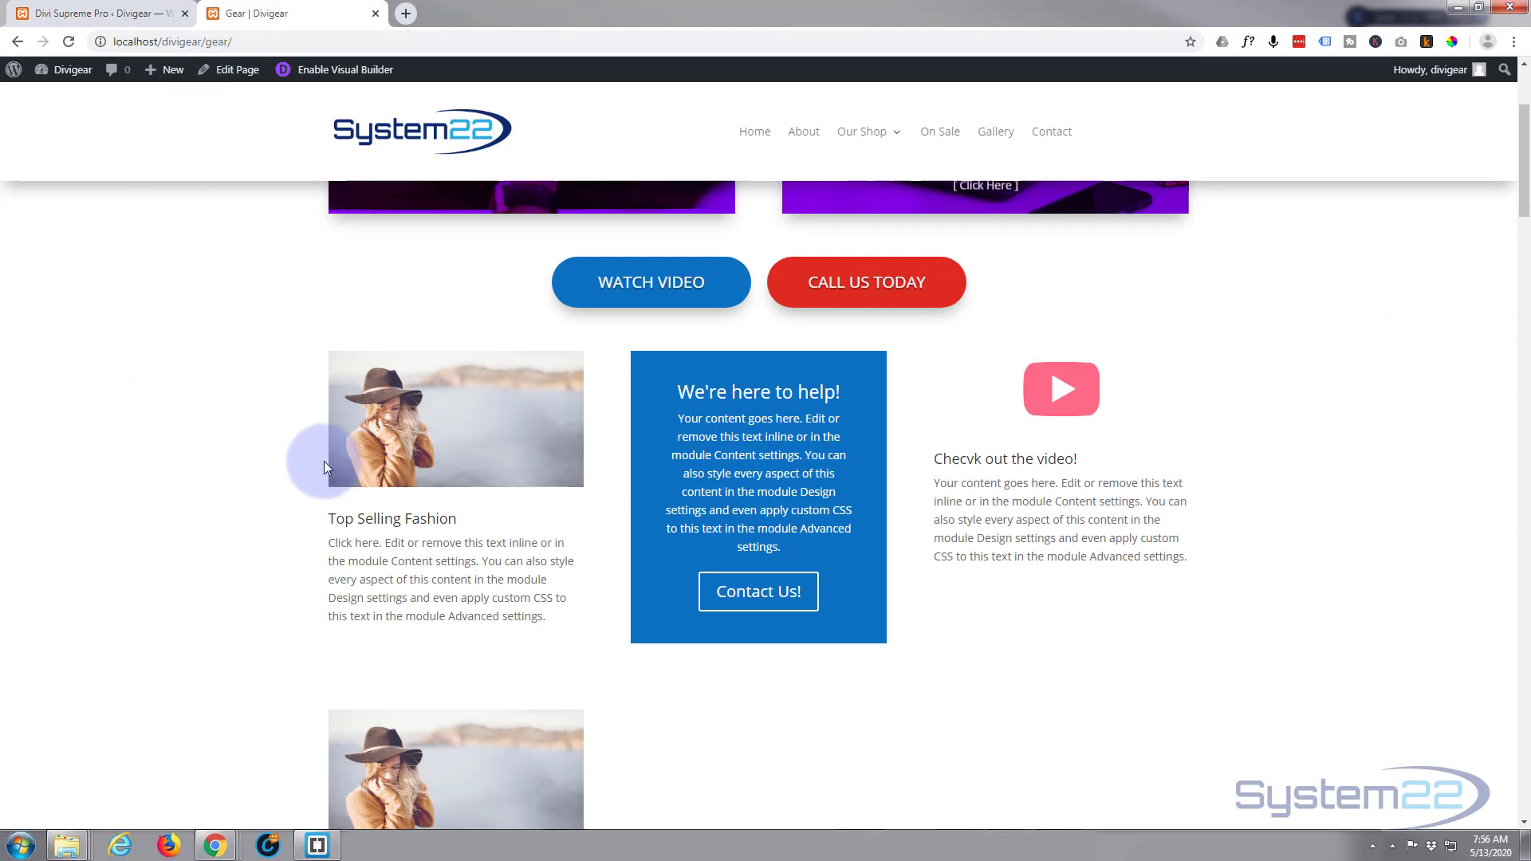
{"action": "left_click", "coordinate": [355, 71]}
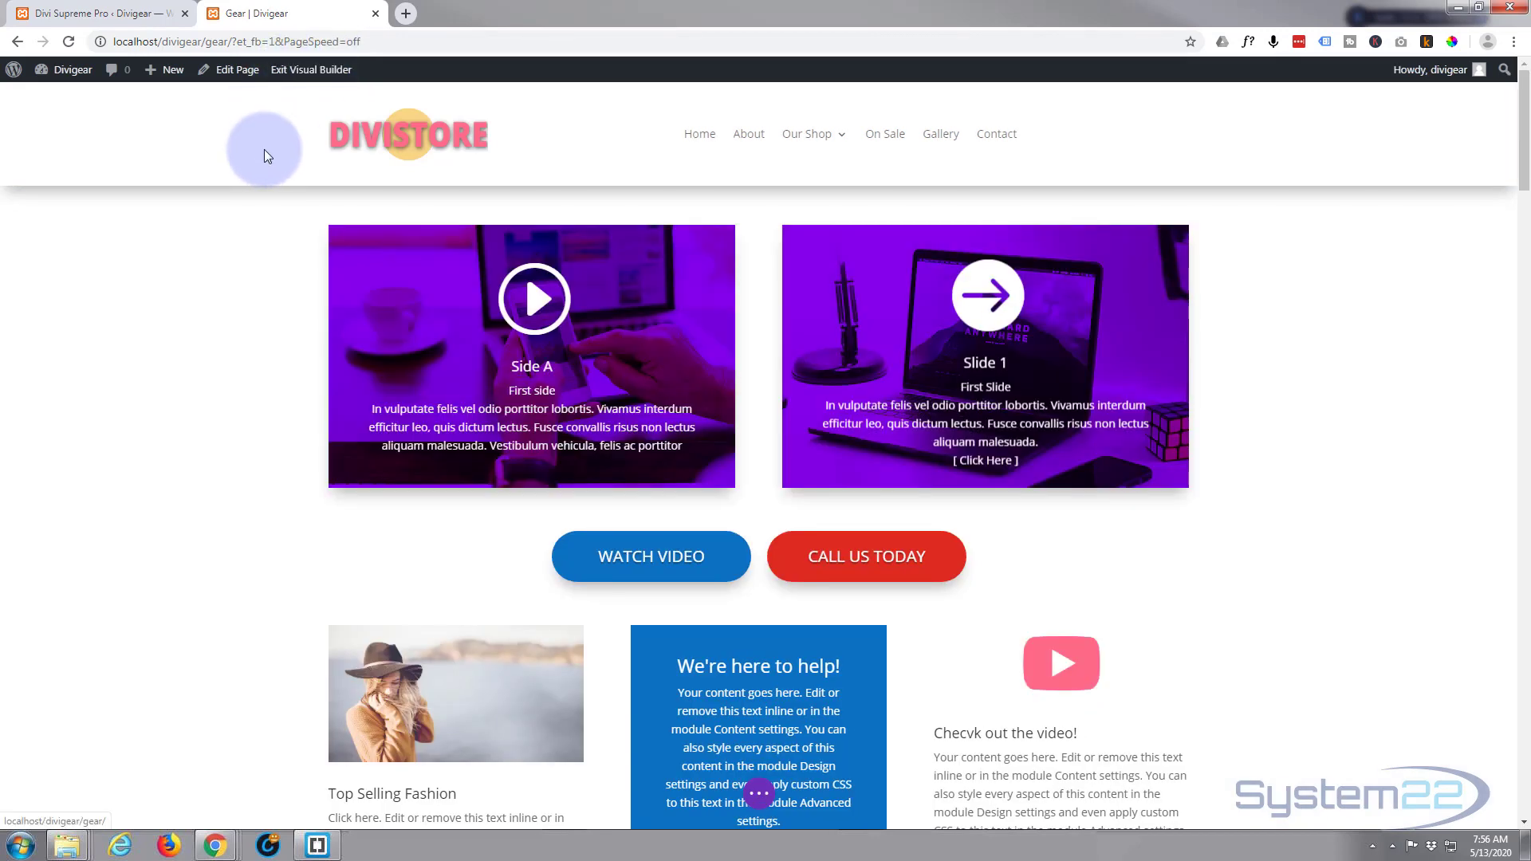
{"action": "scroll", "coordinate": [264, 151], "scroll_direction": "down", "scroll_amount": 4}
{"action": "scroll", "coordinate": [200, 388], "scroll_direction": "down", "scroll_amount": 2}
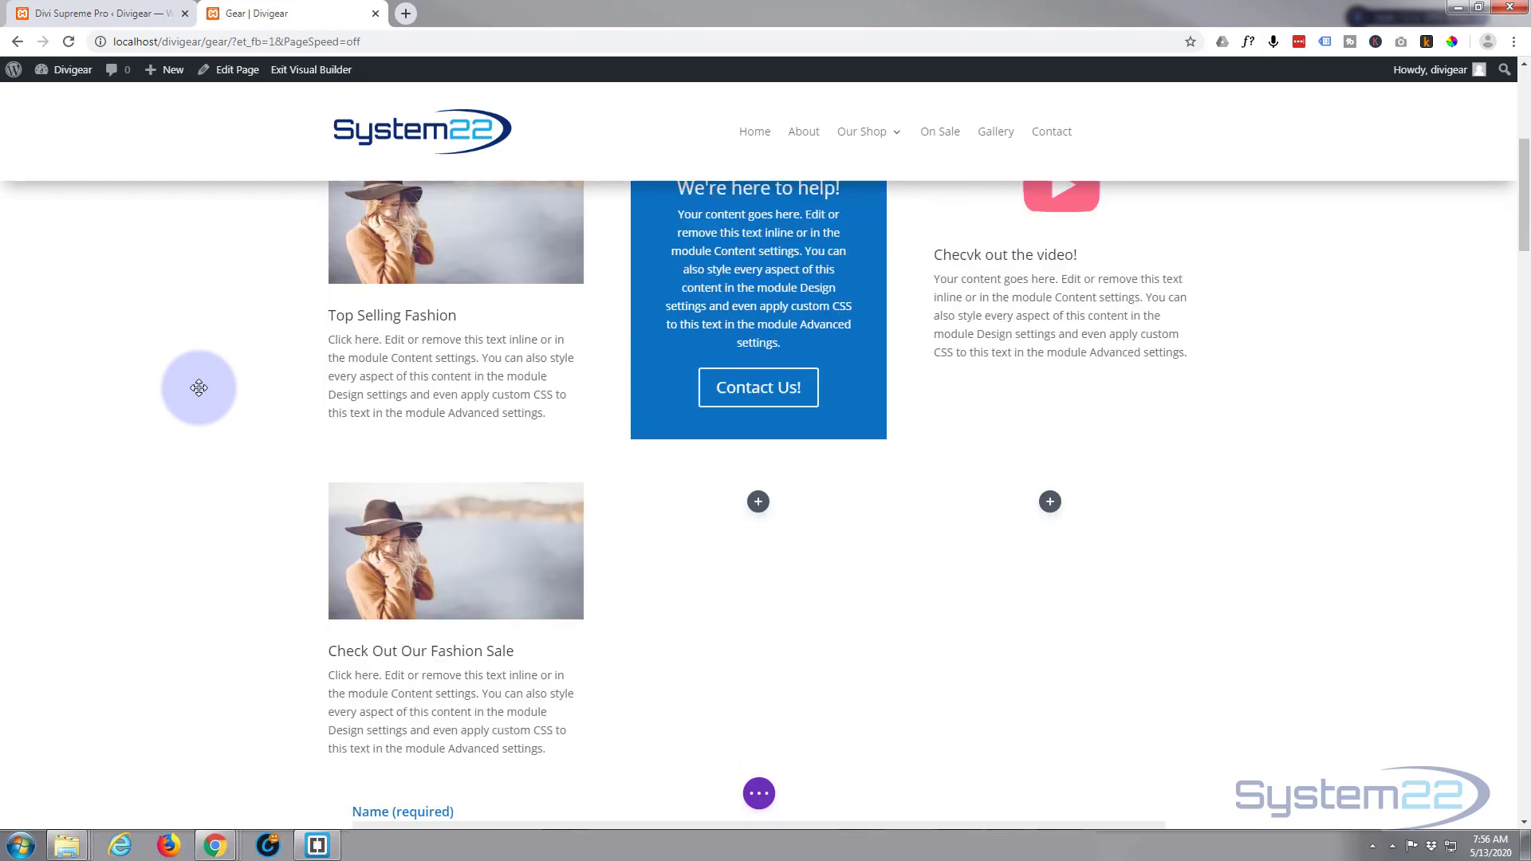
Step: Insert a Call To Action module into the empty middle column below the blue help box
{"action": "left_click", "coordinate": [757, 503]}
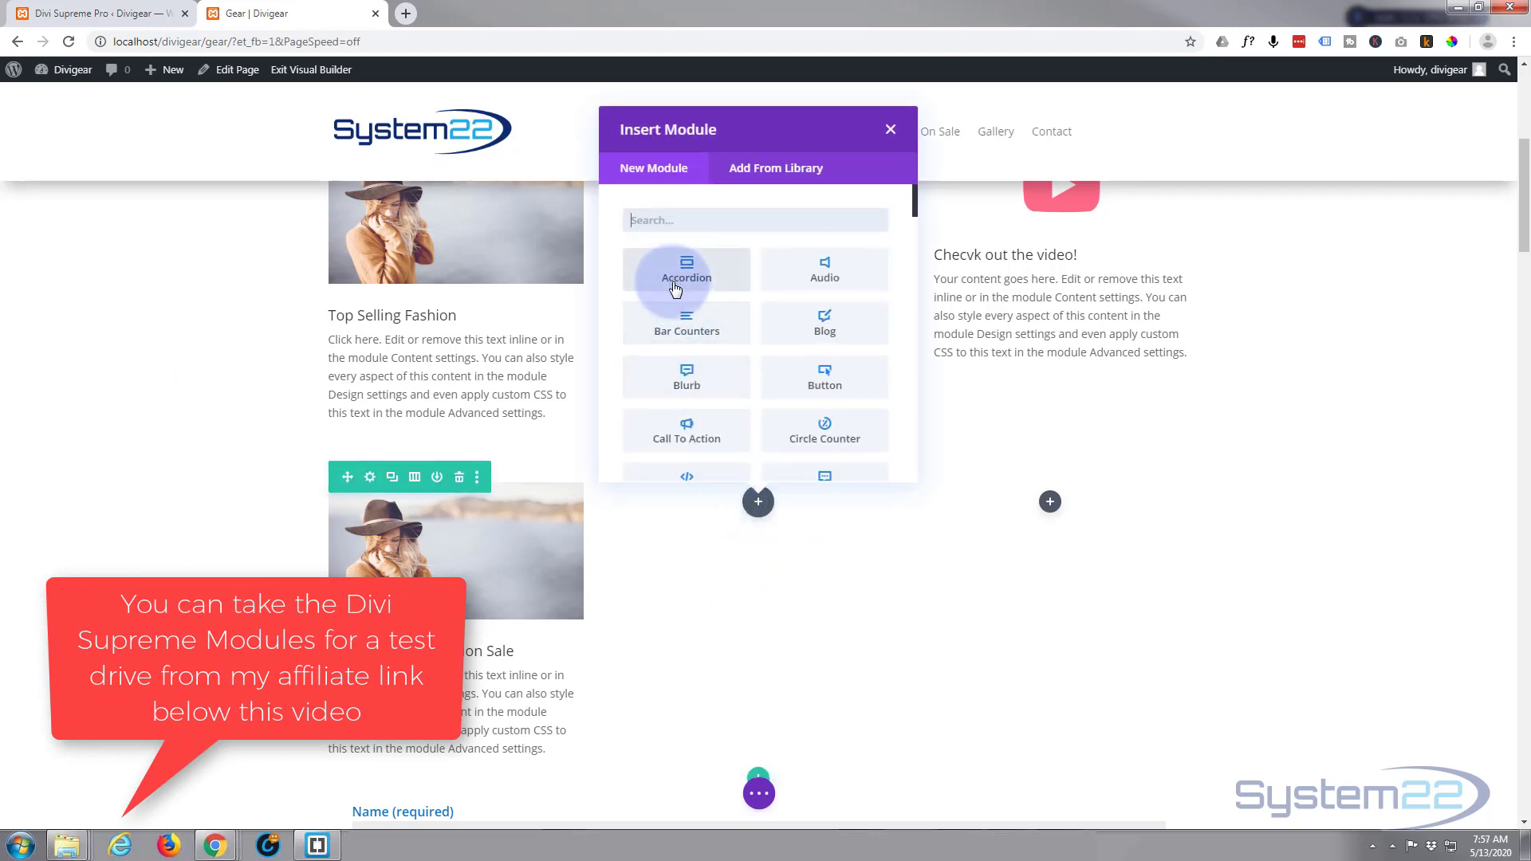
{"action": "scroll", "coordinate": [678, 351], "scroll_direction": "down", "scroll_amount": 3}
{"action": "scroll", "coordinate": [681, 355], "scroll_direction": "down", "scroll_amount": 10}
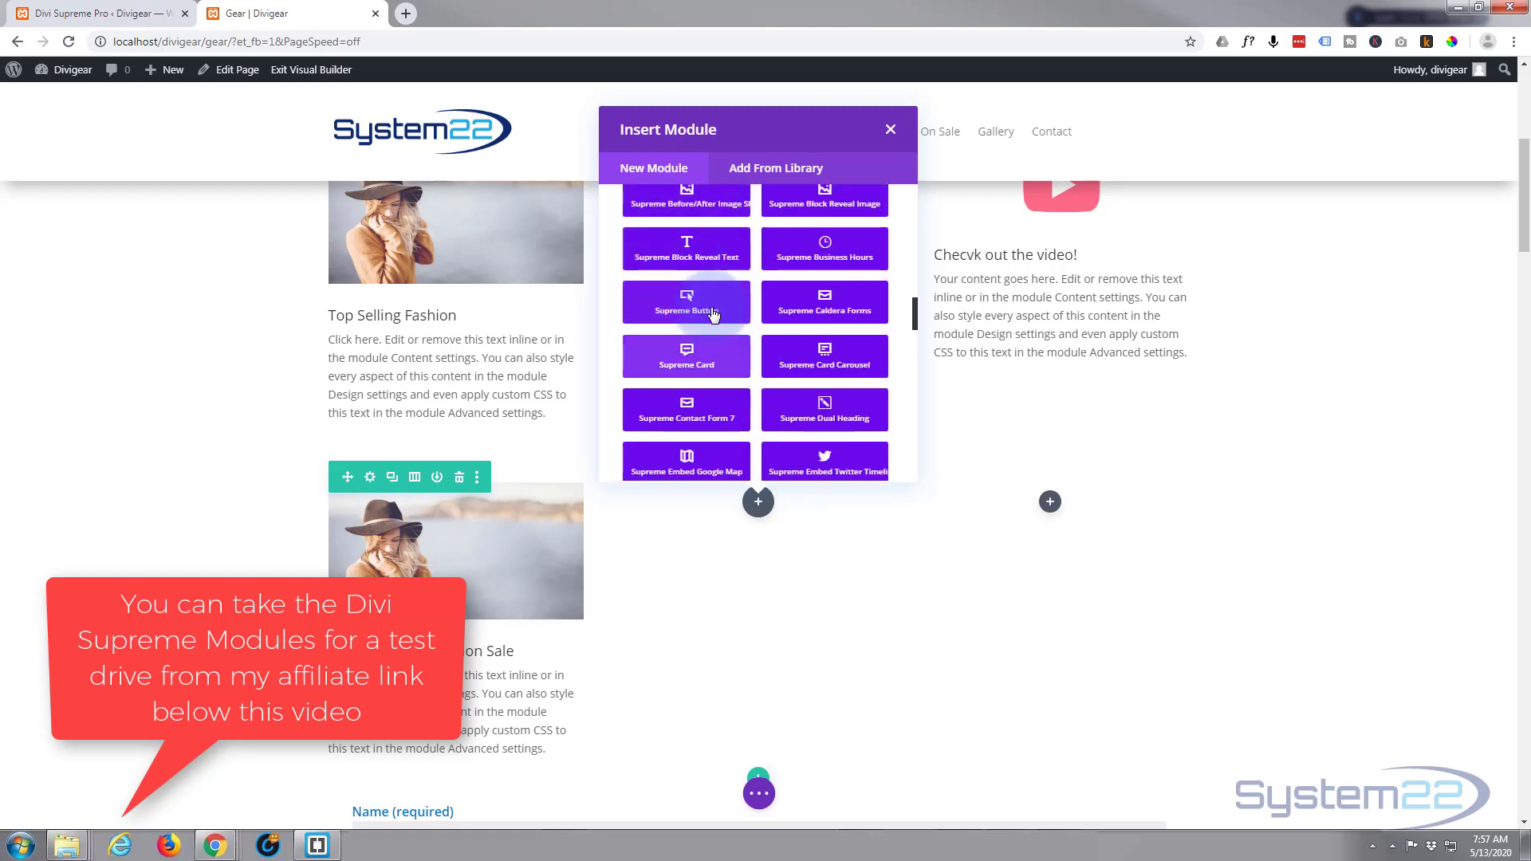
{"action": "scroll", "coordinate": [687, 390], "scroll_direction": "down", "scroll_amount": 2}
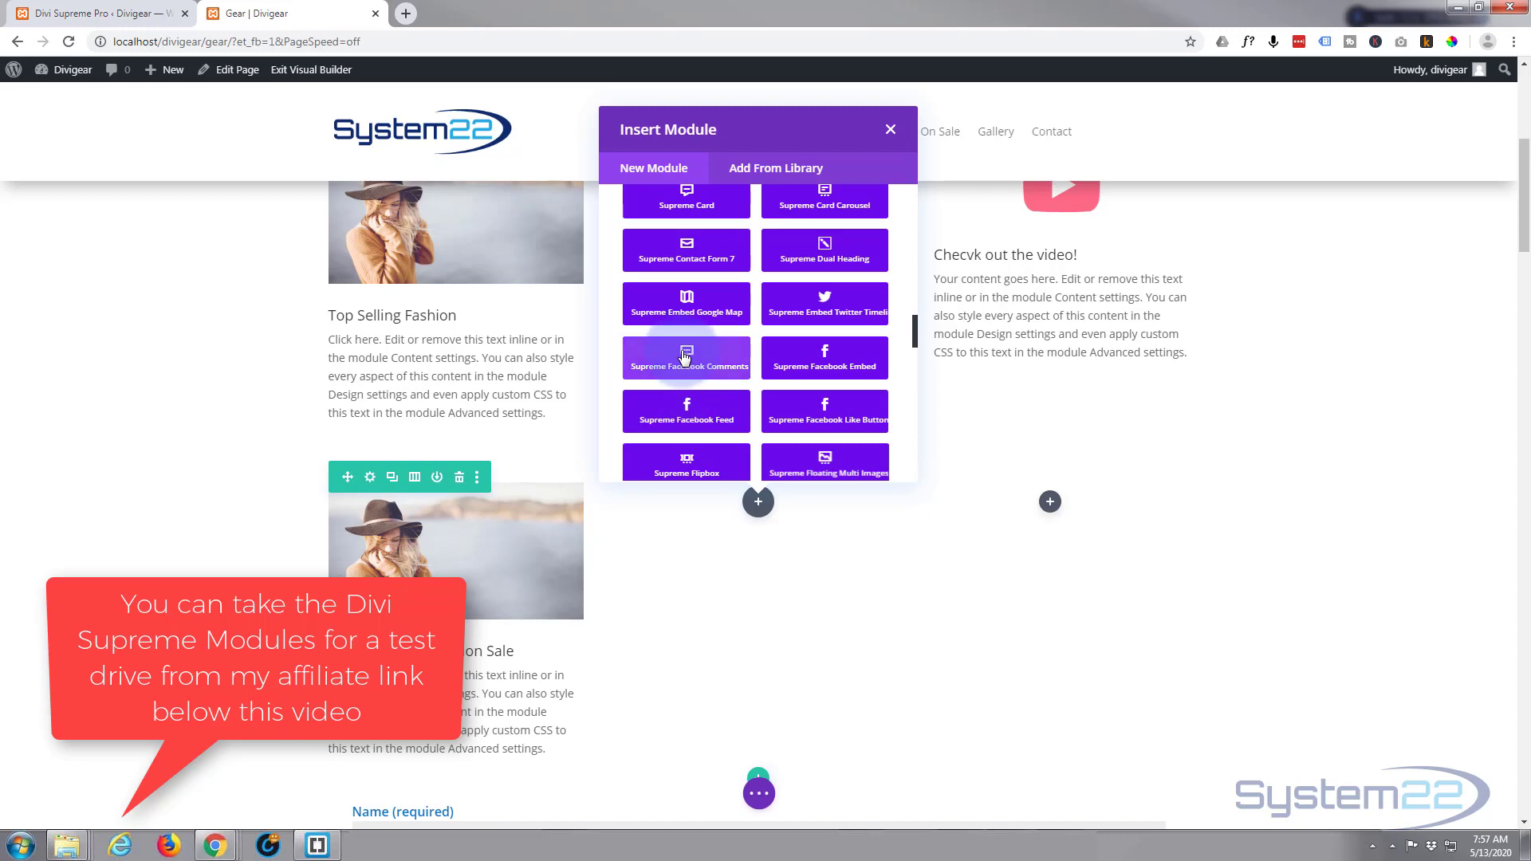
{"action": "scroll", "coordinate": [684, 356], "scroll_direction": "down", "scroll_amount": 1}
{"action": "scroll", "coordinate": [684, 357], "scroll_direction": "down", "scroll_amount": 6}
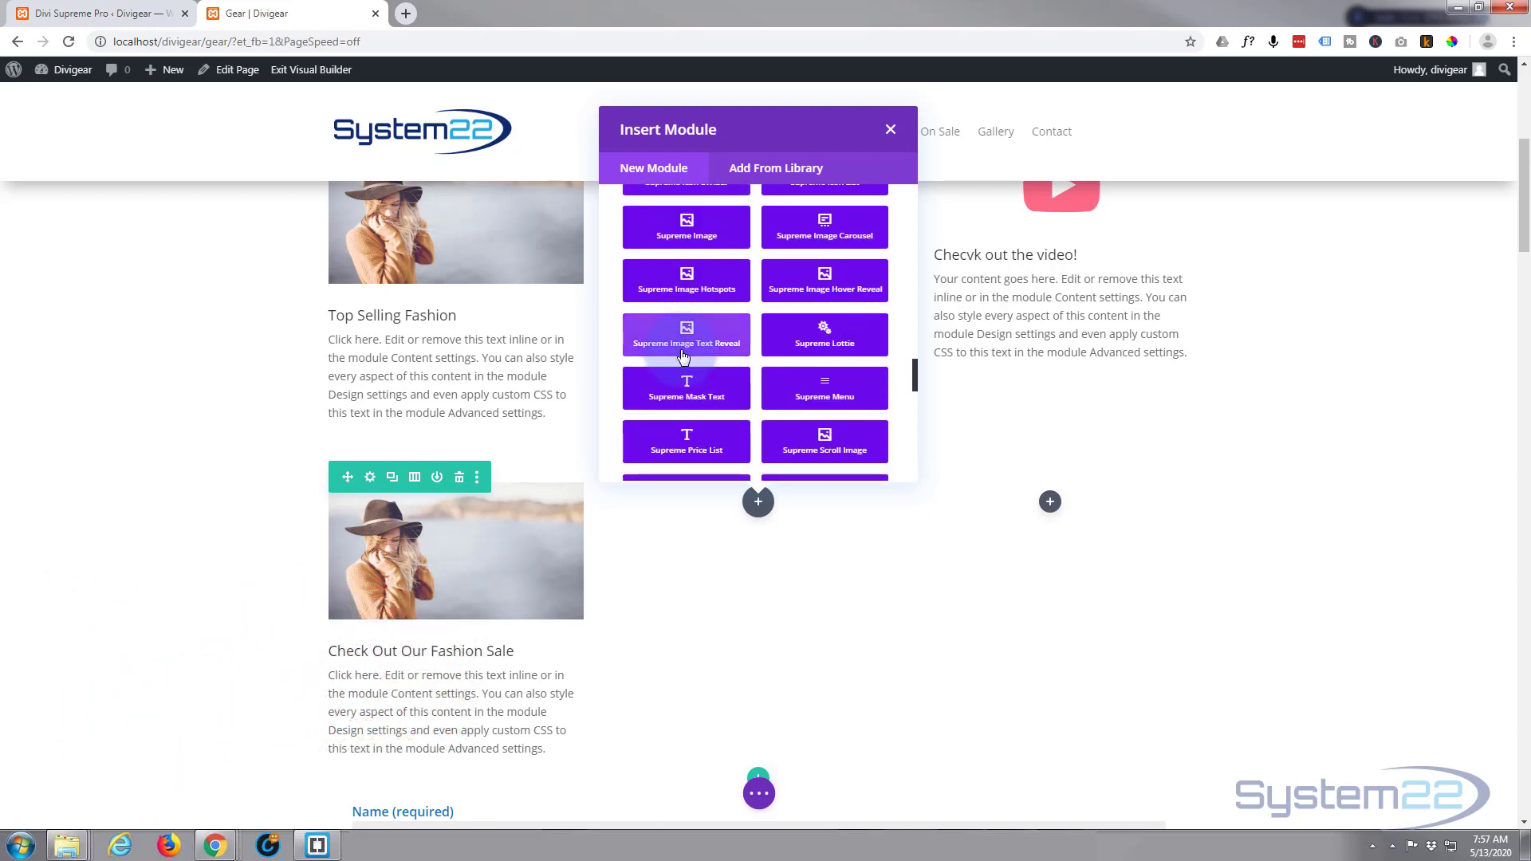
{"action": "scroll", "coordinate": [684, 357], "scroll_direction": "down", "scroll_amount": 10}
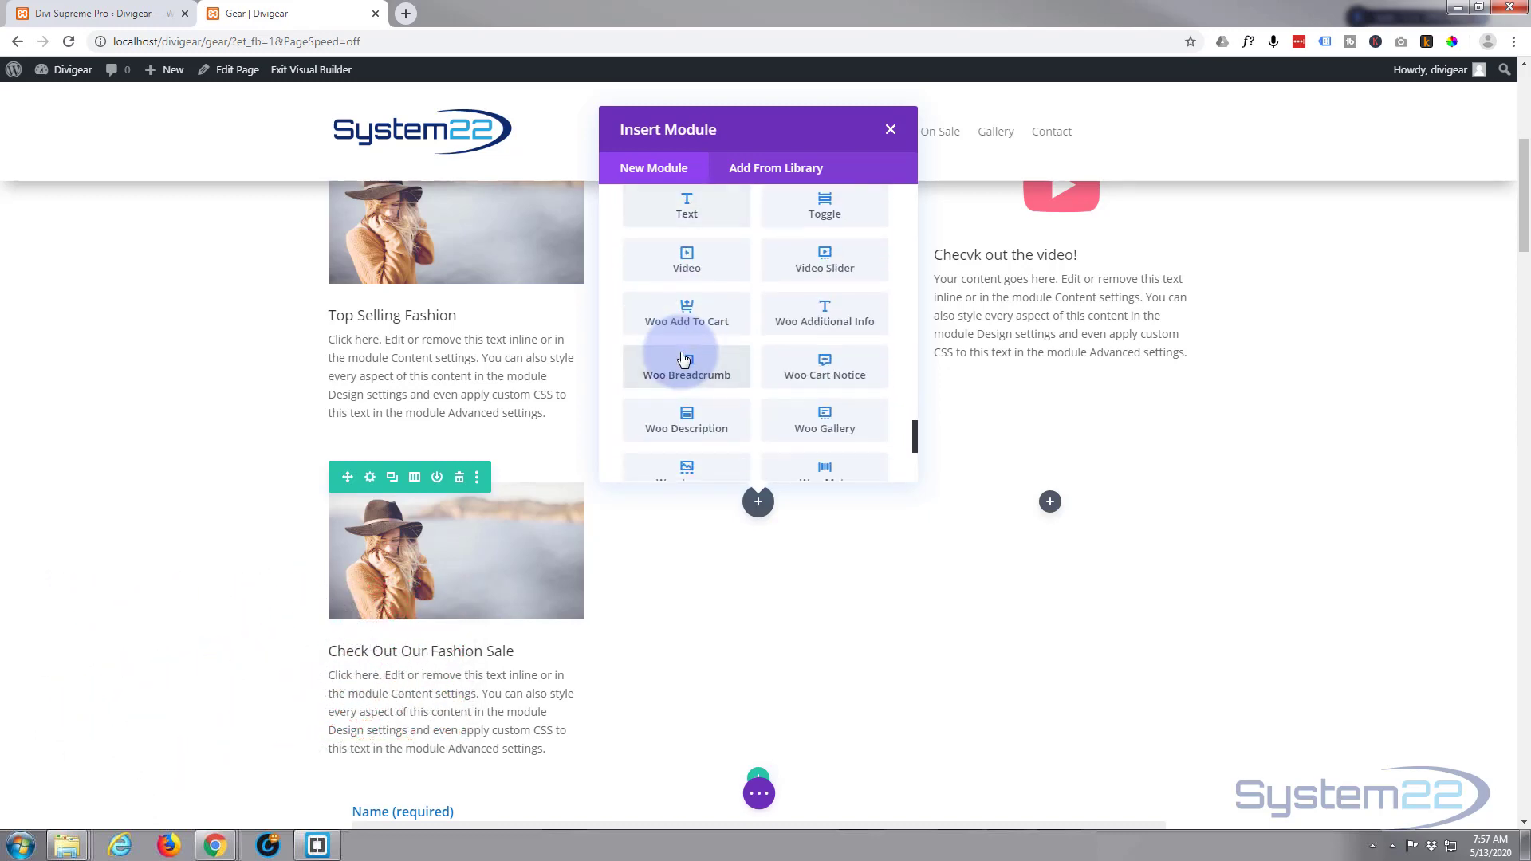
{"action": "scroll", "coordinate": [677, 386], "scroll_direction": "up", "scroll_amount": 10}
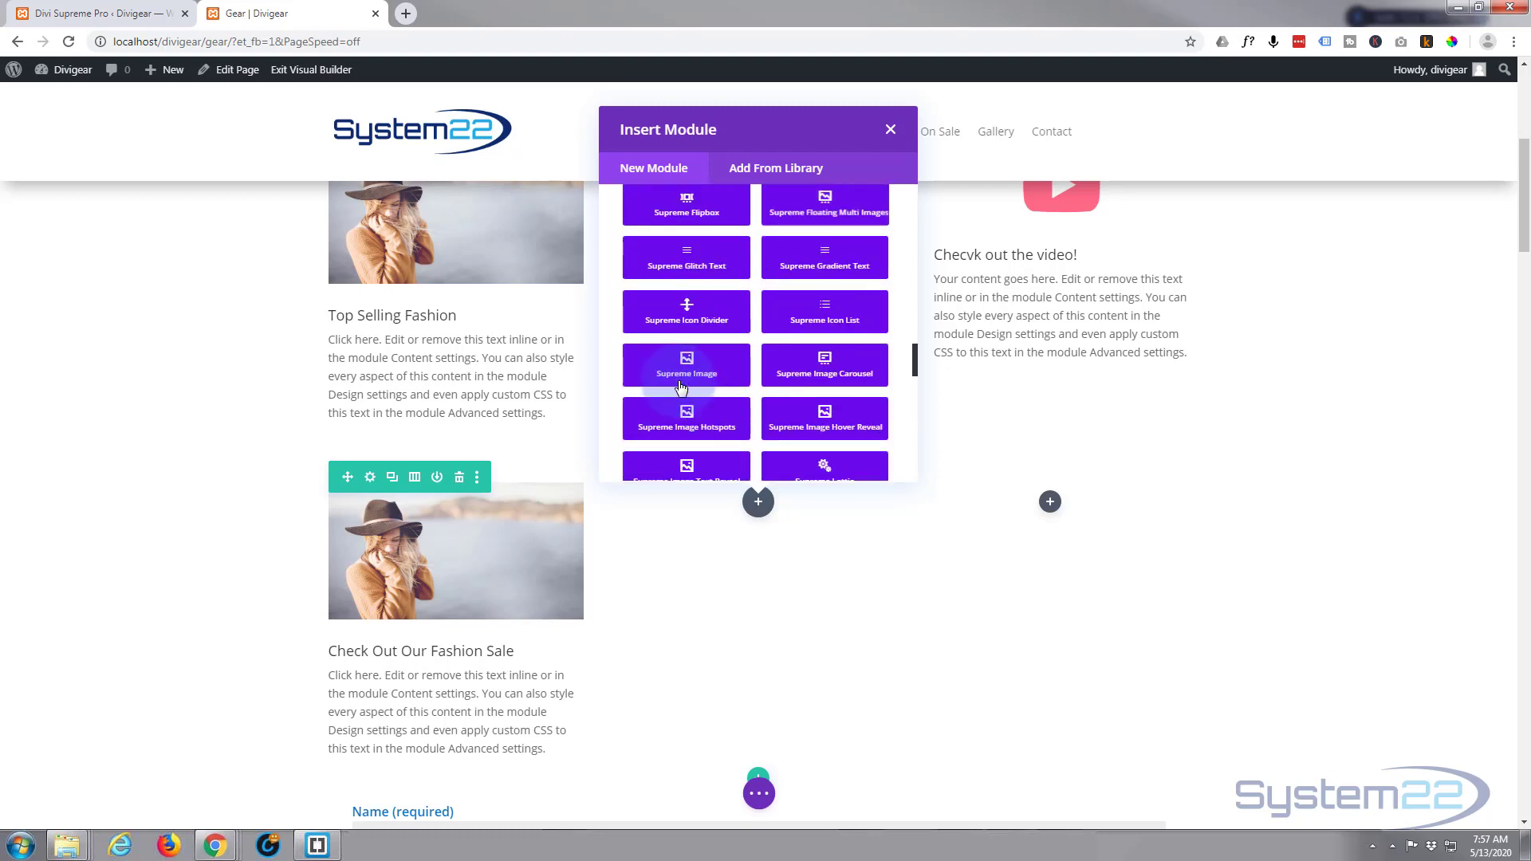
{"action": "scroll", "coordinate": [682, 387], "scroll_direction": "up", "scroll_amount": 10}
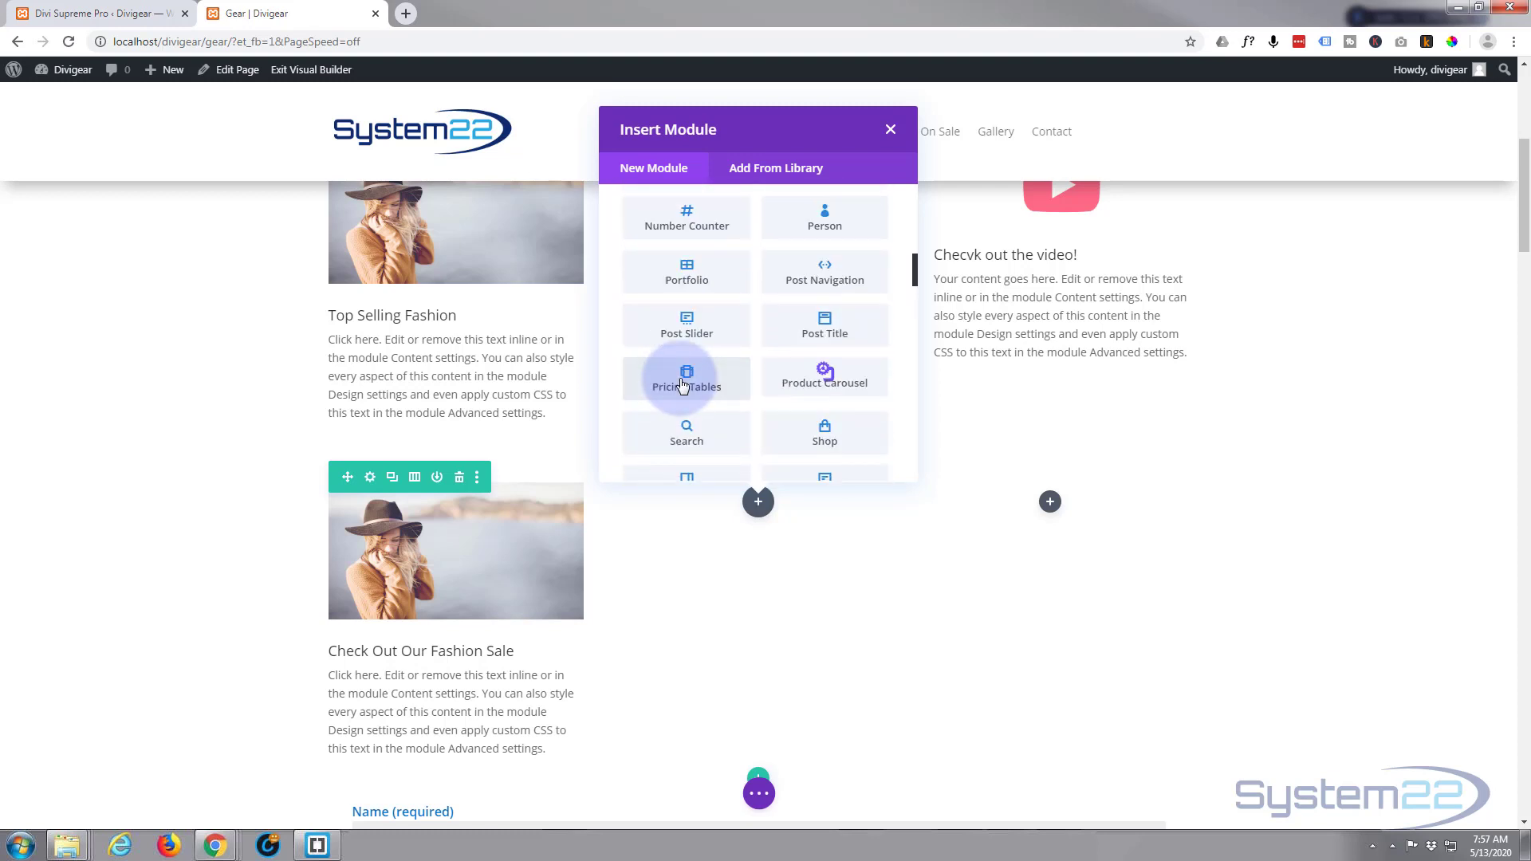
{"action": "scroll", "coordinate": [681, 387], "scroll_direction": "up", "scroll_amount": 6}
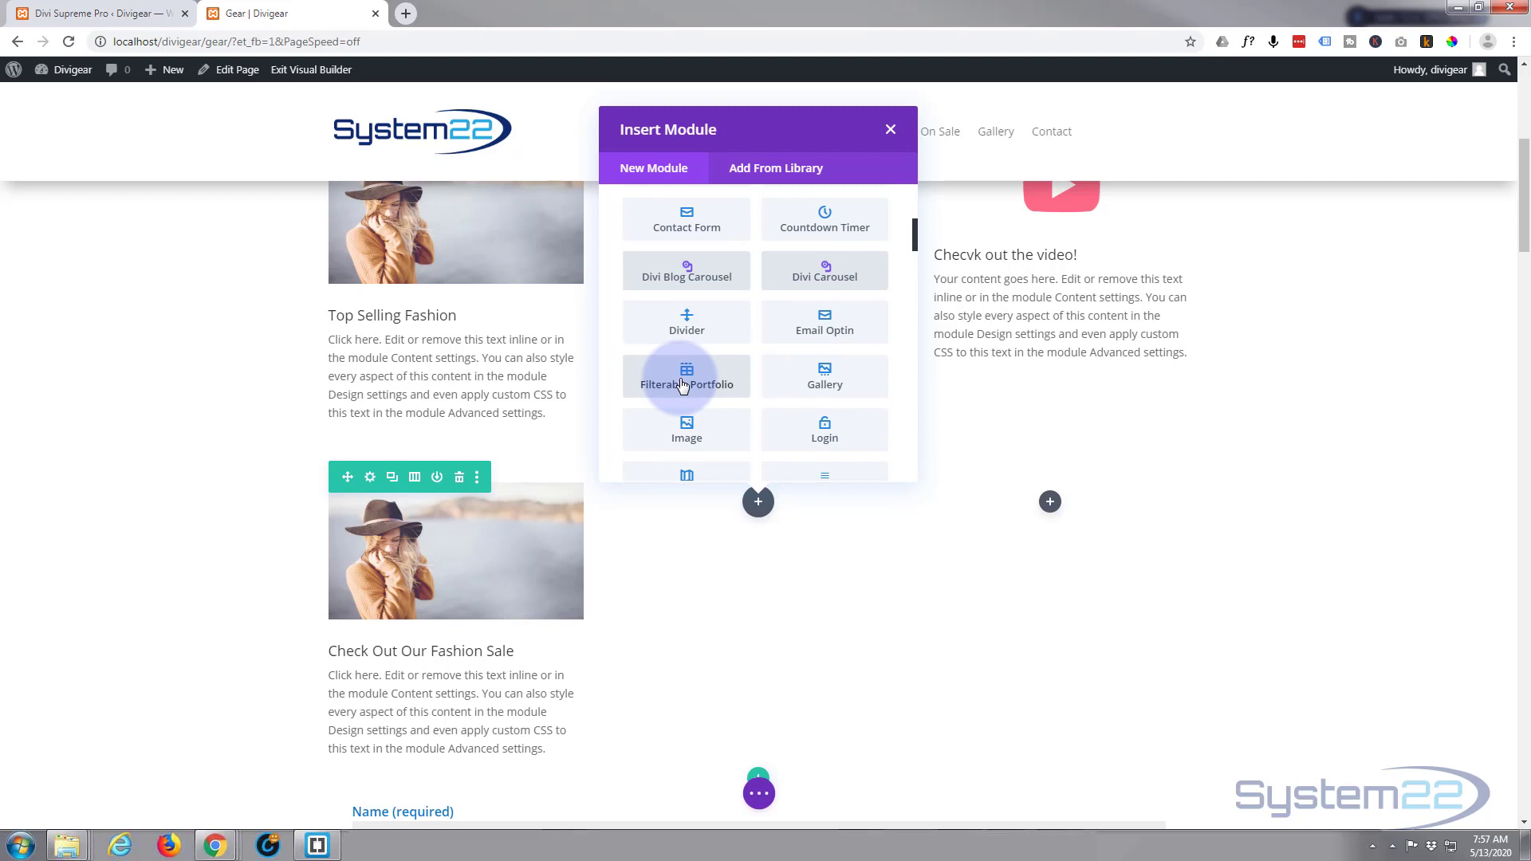
{"action": "left_click", "coordinate": [687, 271]}
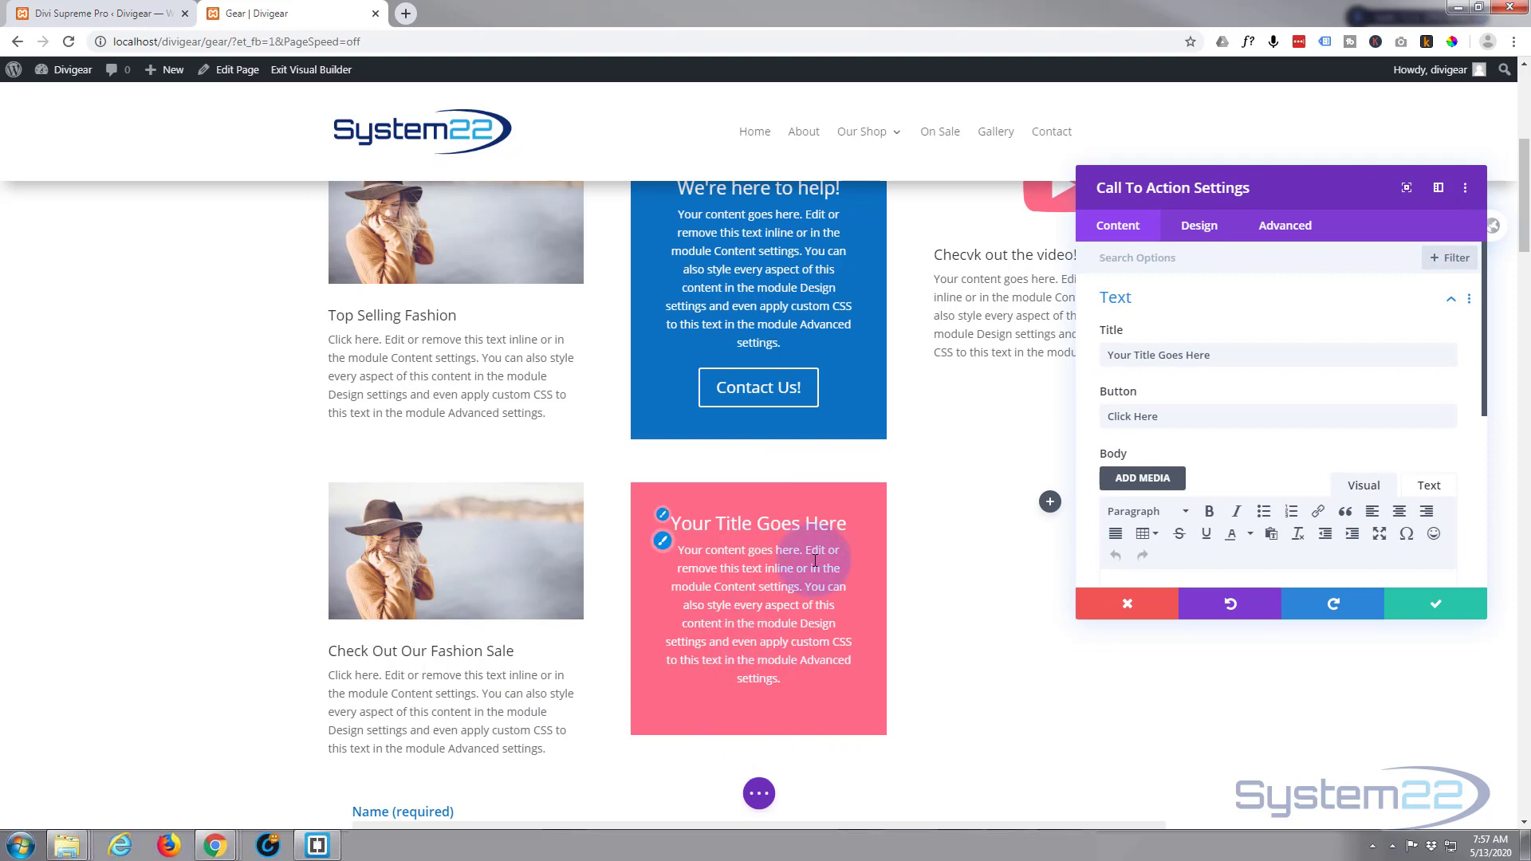
Step: Change the module title to "We're here to help!" and its button text to "Contact Us!"
{"action": "left_click_drag", "start_coordinate": [1215, 354], "coordinate": [1104, 354]}
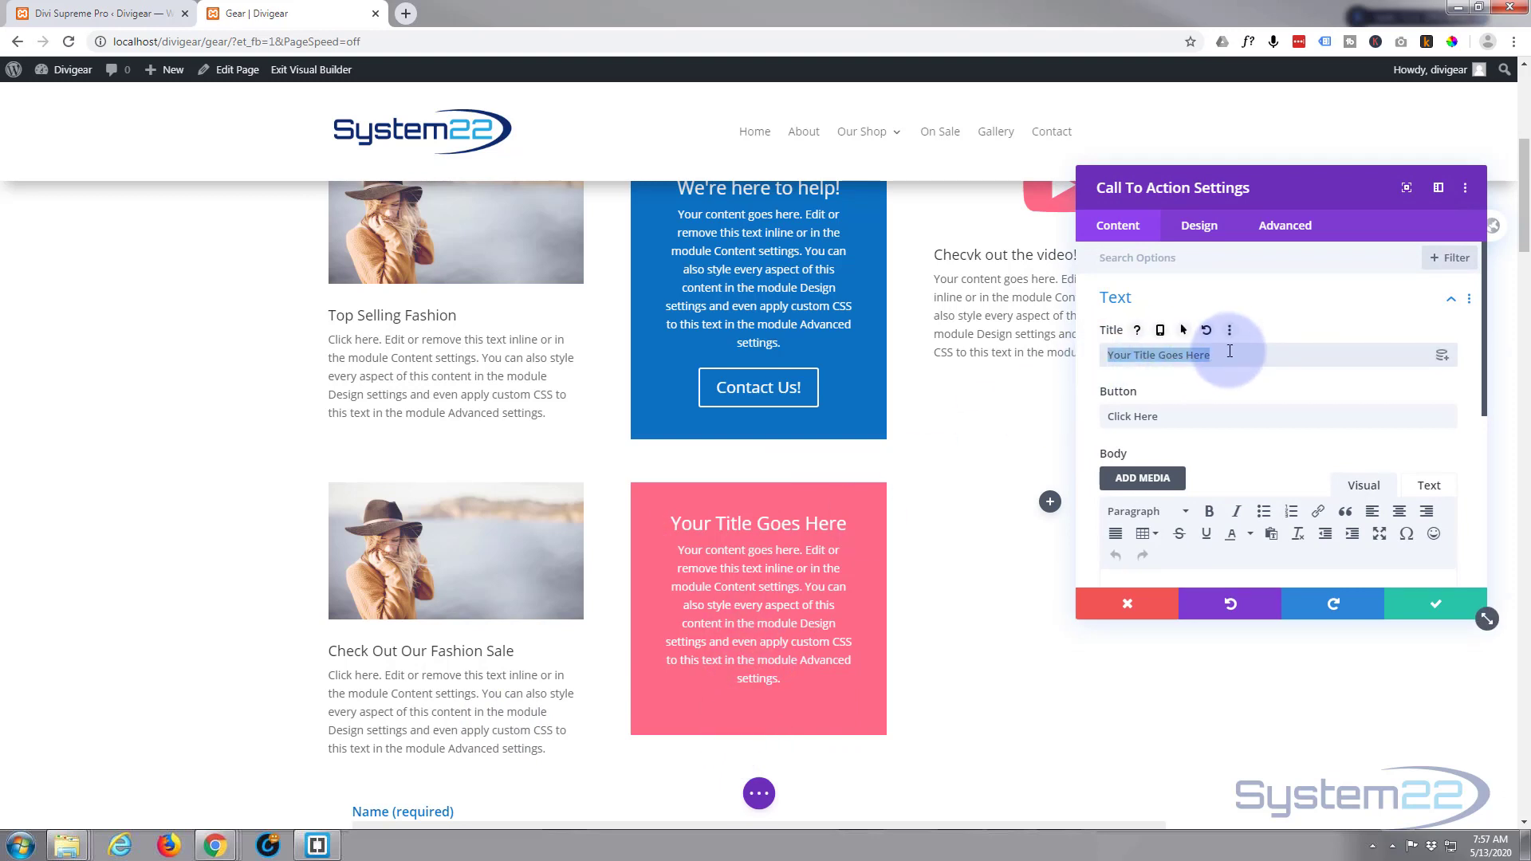
{"action": "type", "text": "We're here to help!"}
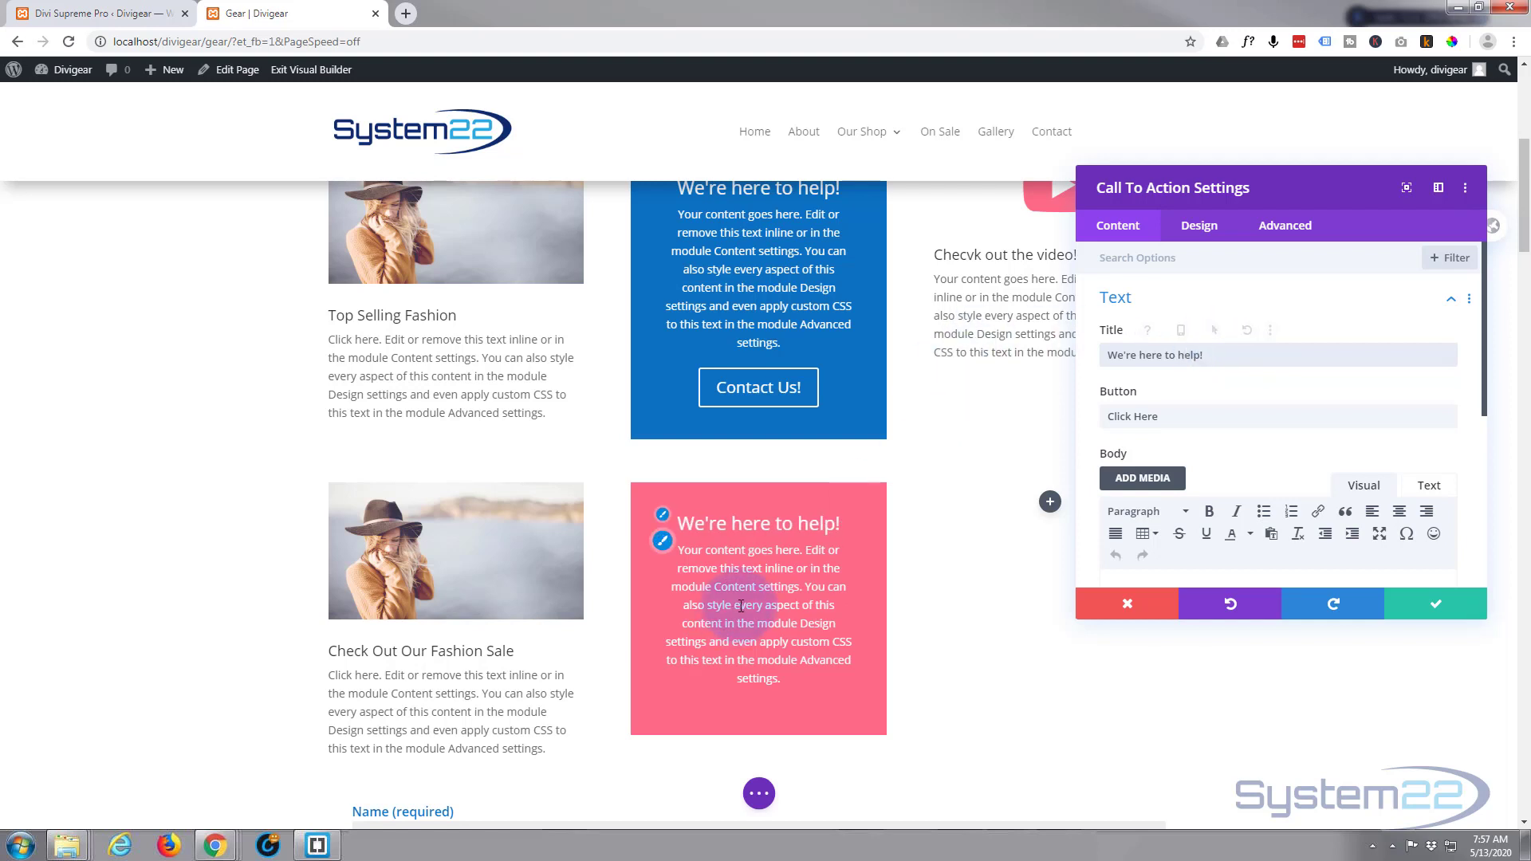
{"action": "left_click_drag", "start_coordinate": [1172, 416], "coordinate": [1097, 428]}
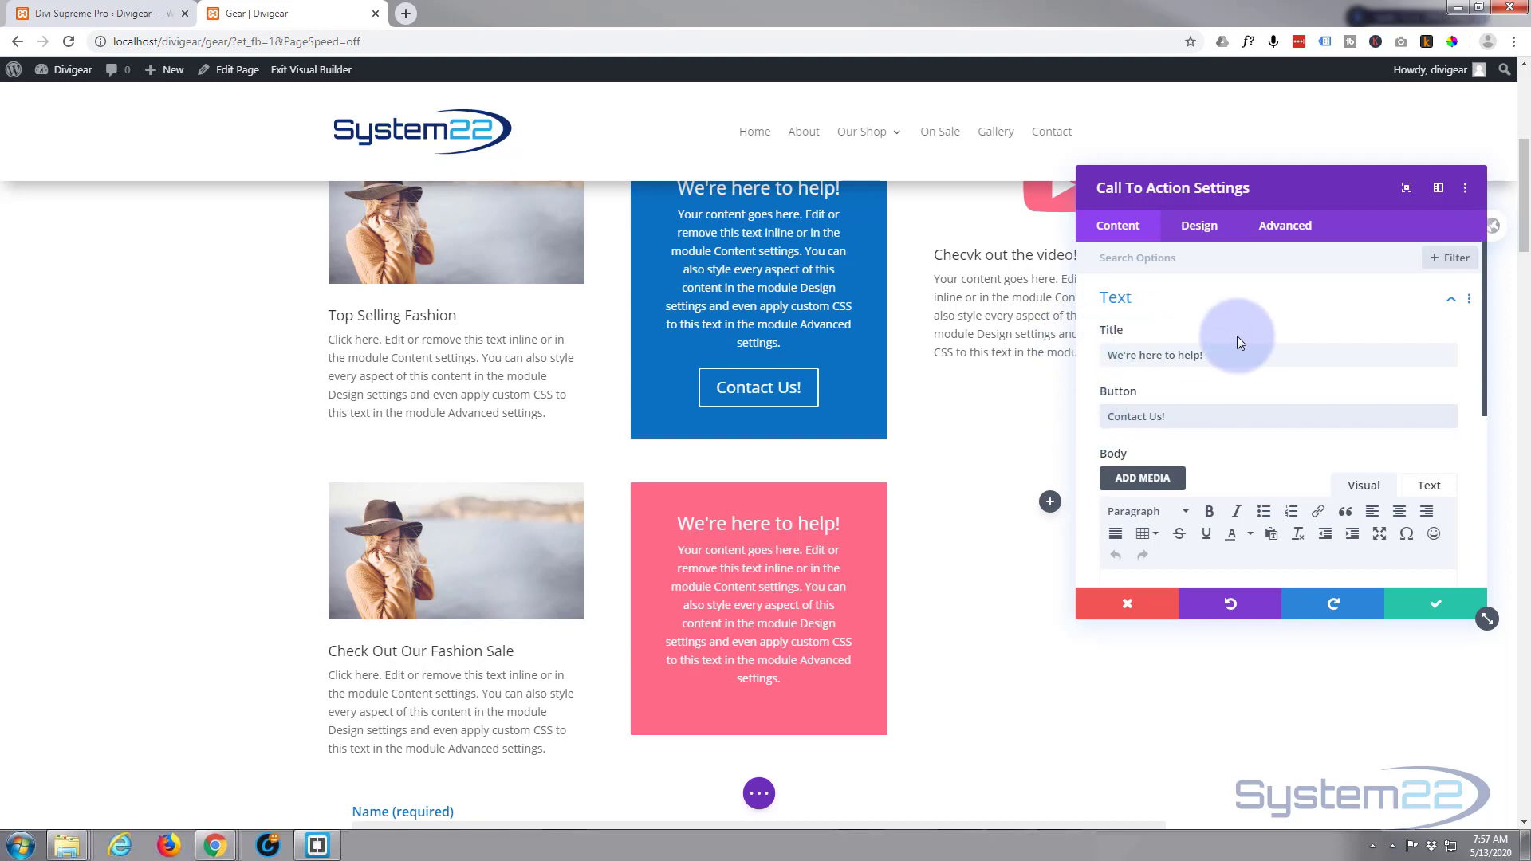
Step: Set the module background to 70%-opaque blue, rgba(12,113,195,0.7)
{"action": "scroll", "coordinate": [1179, 414], "scroll_direction": "down", "scroll_amount": 6}
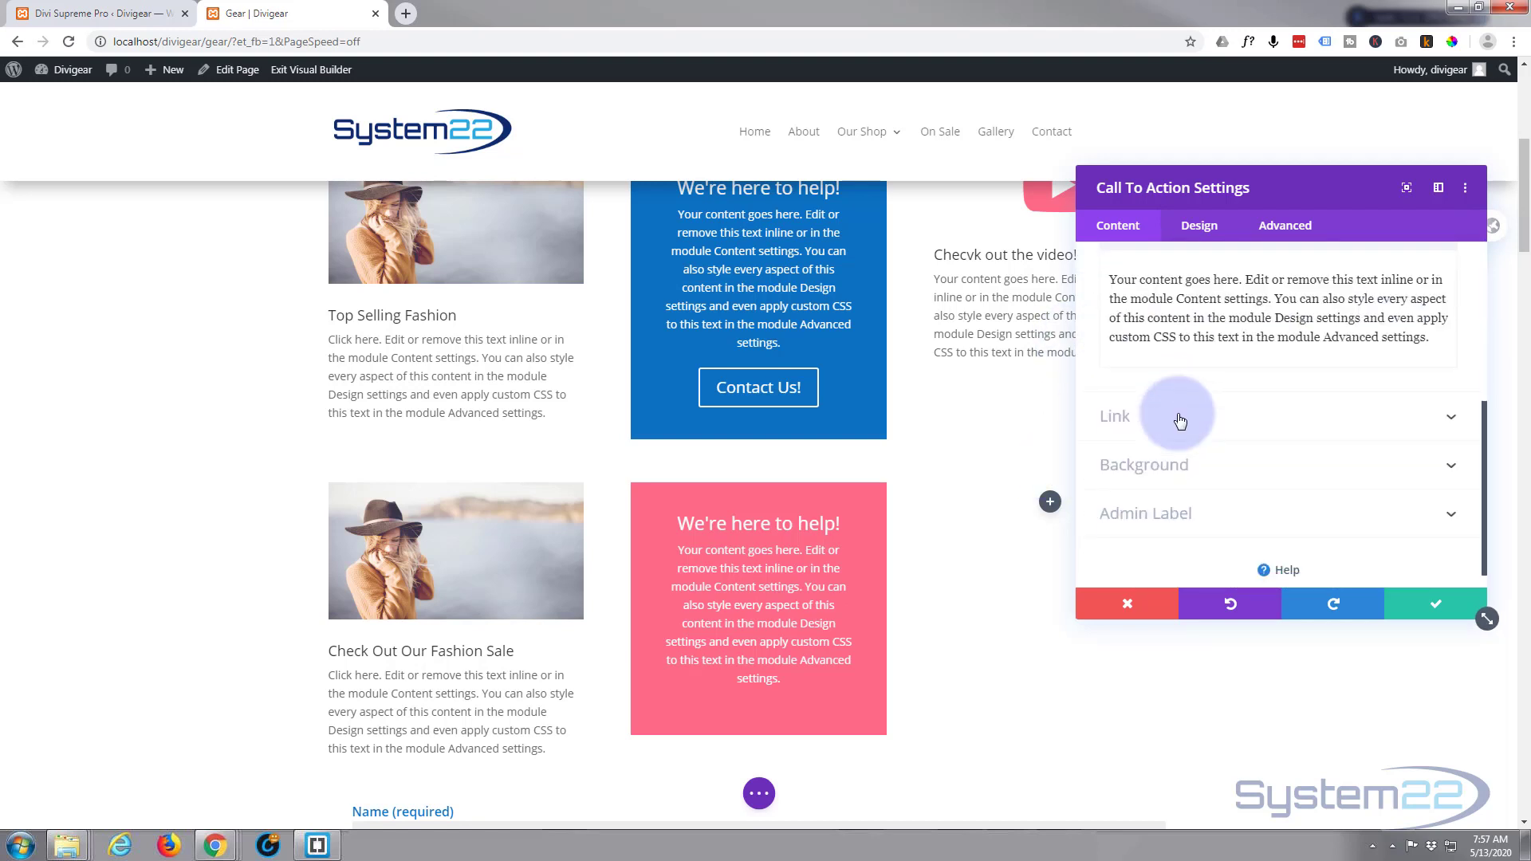
{"action": "left_click", "coordinate": [1257, 436]}
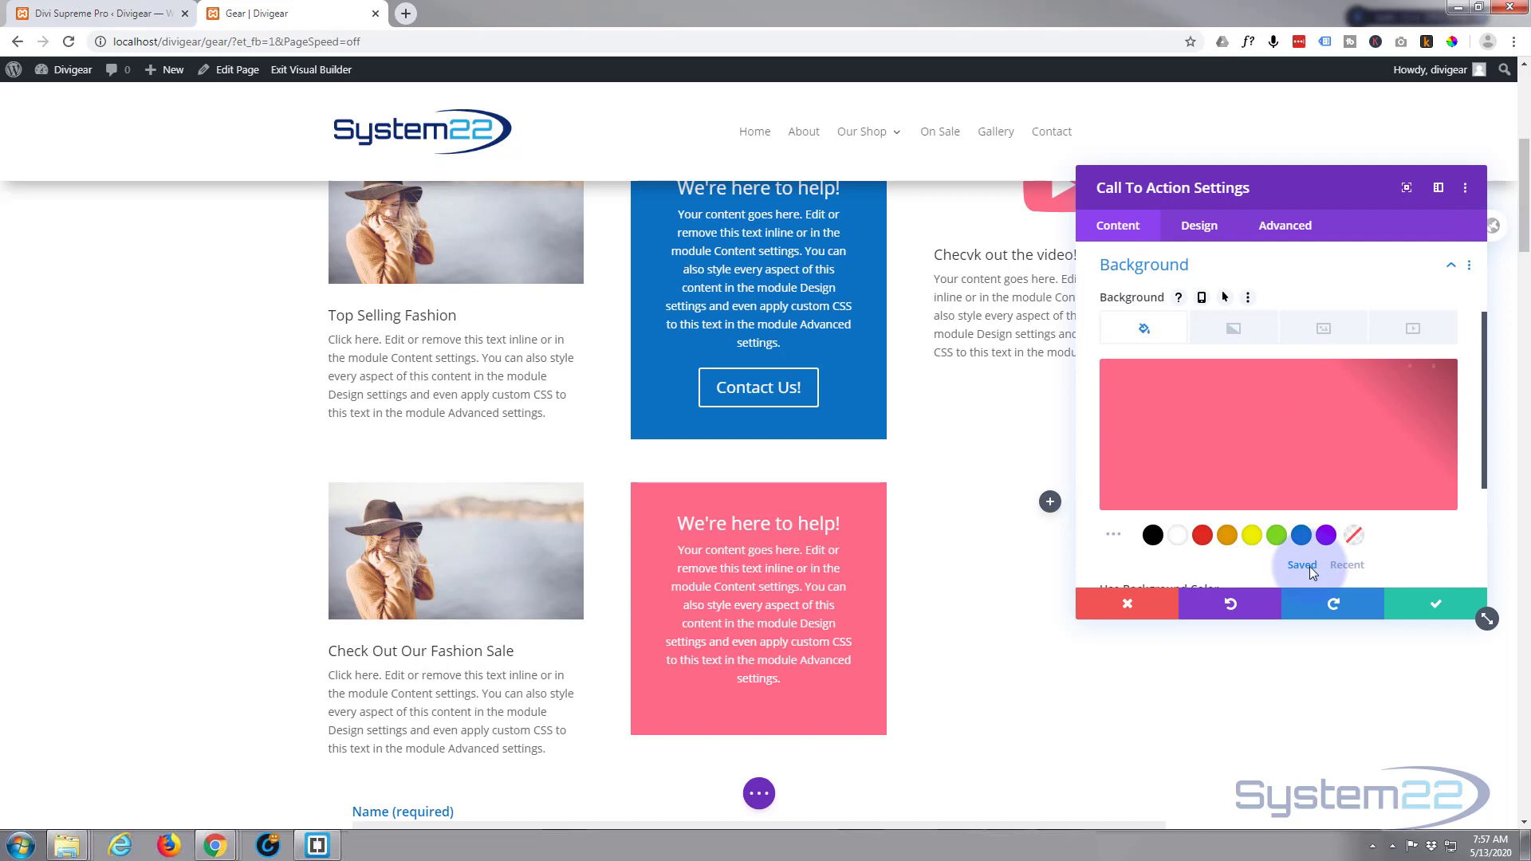
{"action": "left_click", "coordinate": [1300, 535]}
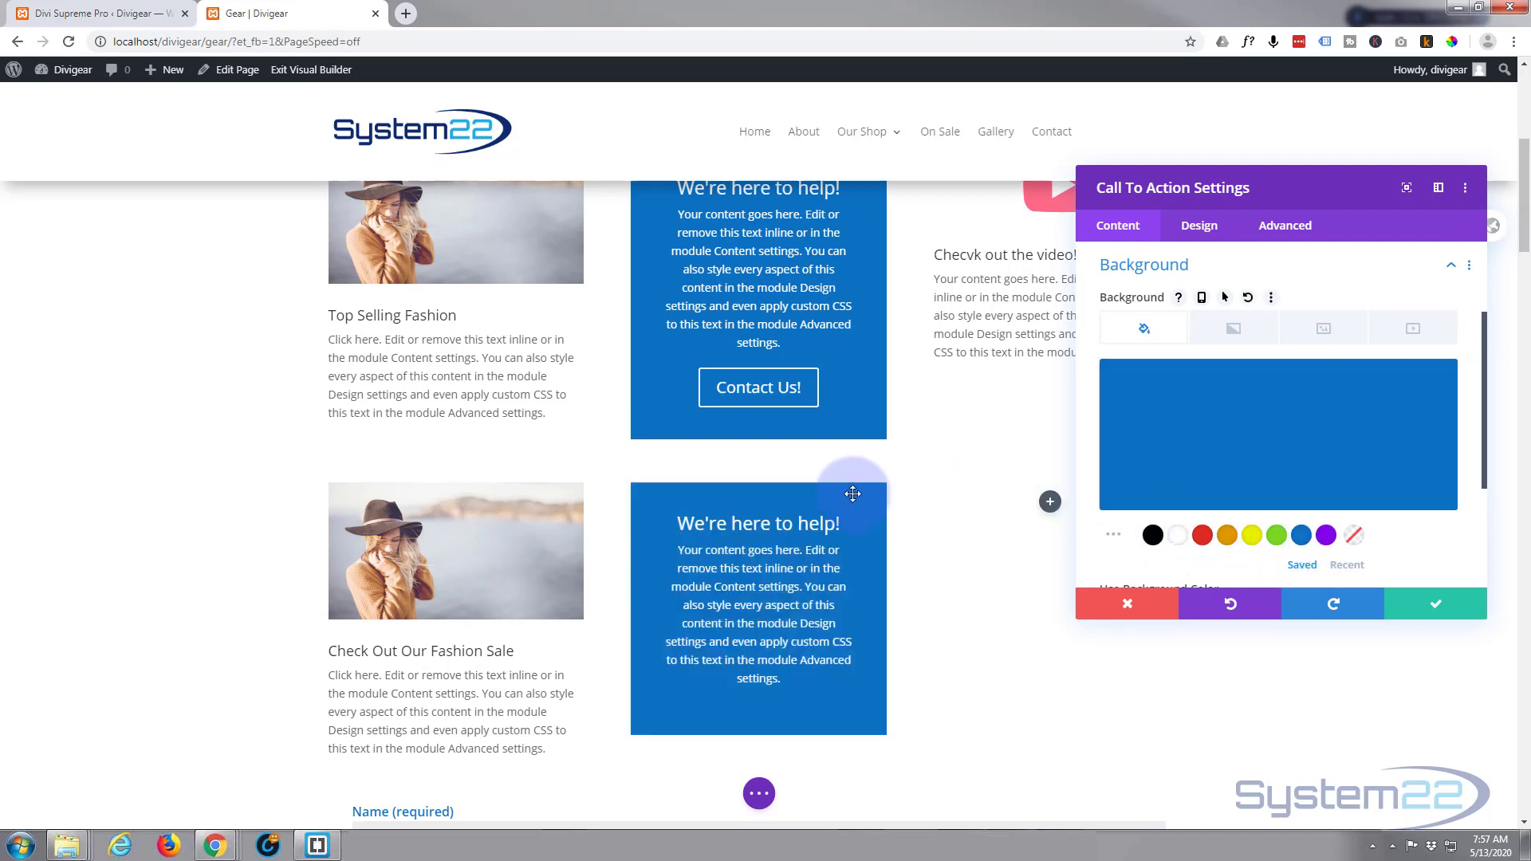
{"action": "left_click", "coordinate": [1332, 452]}
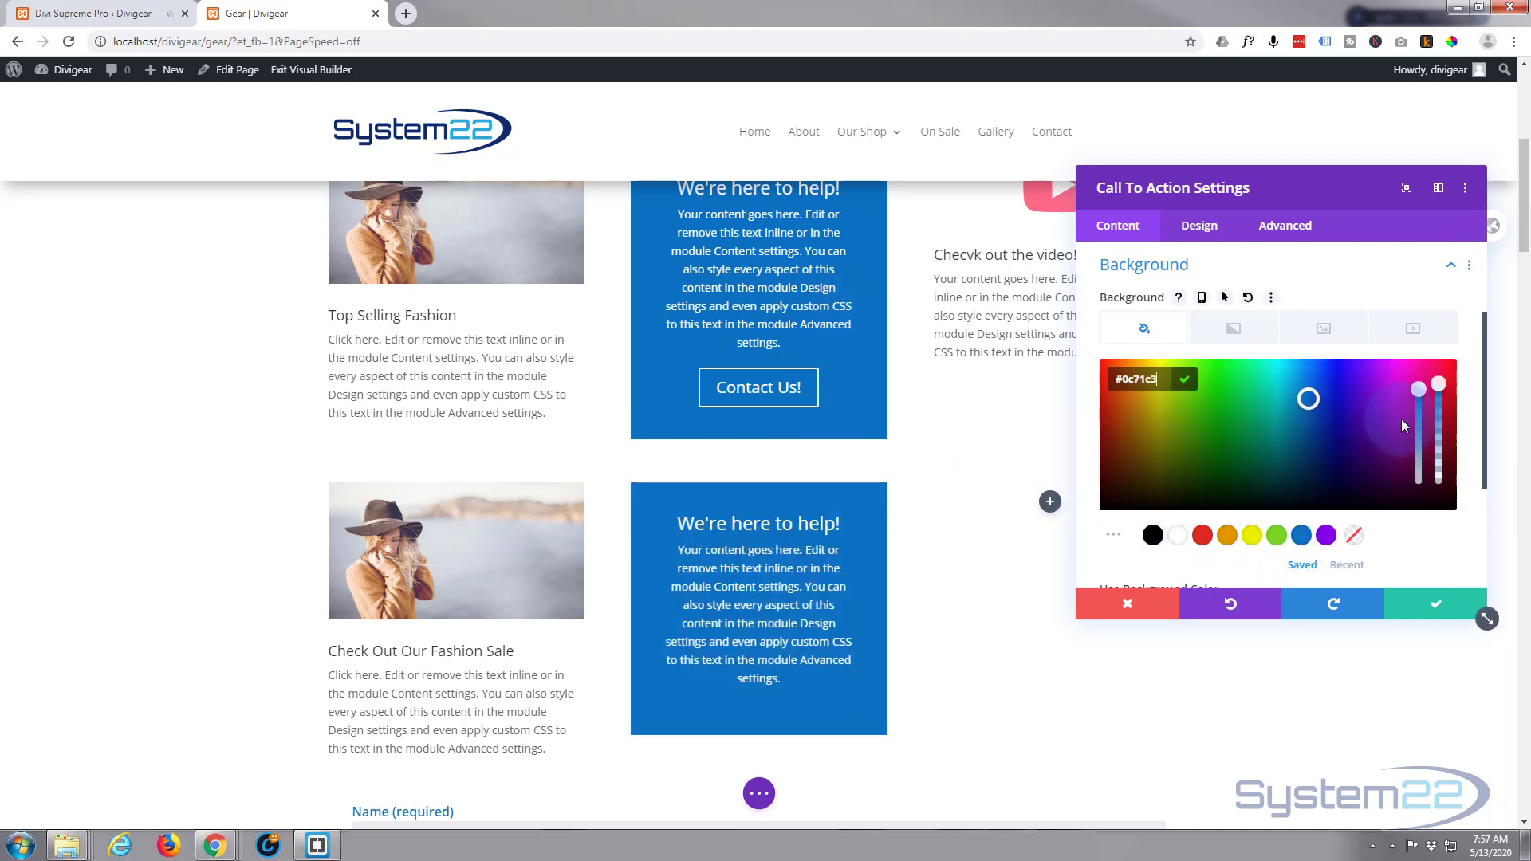
{"action": "left_click", "coordinate": [1443, 418]}
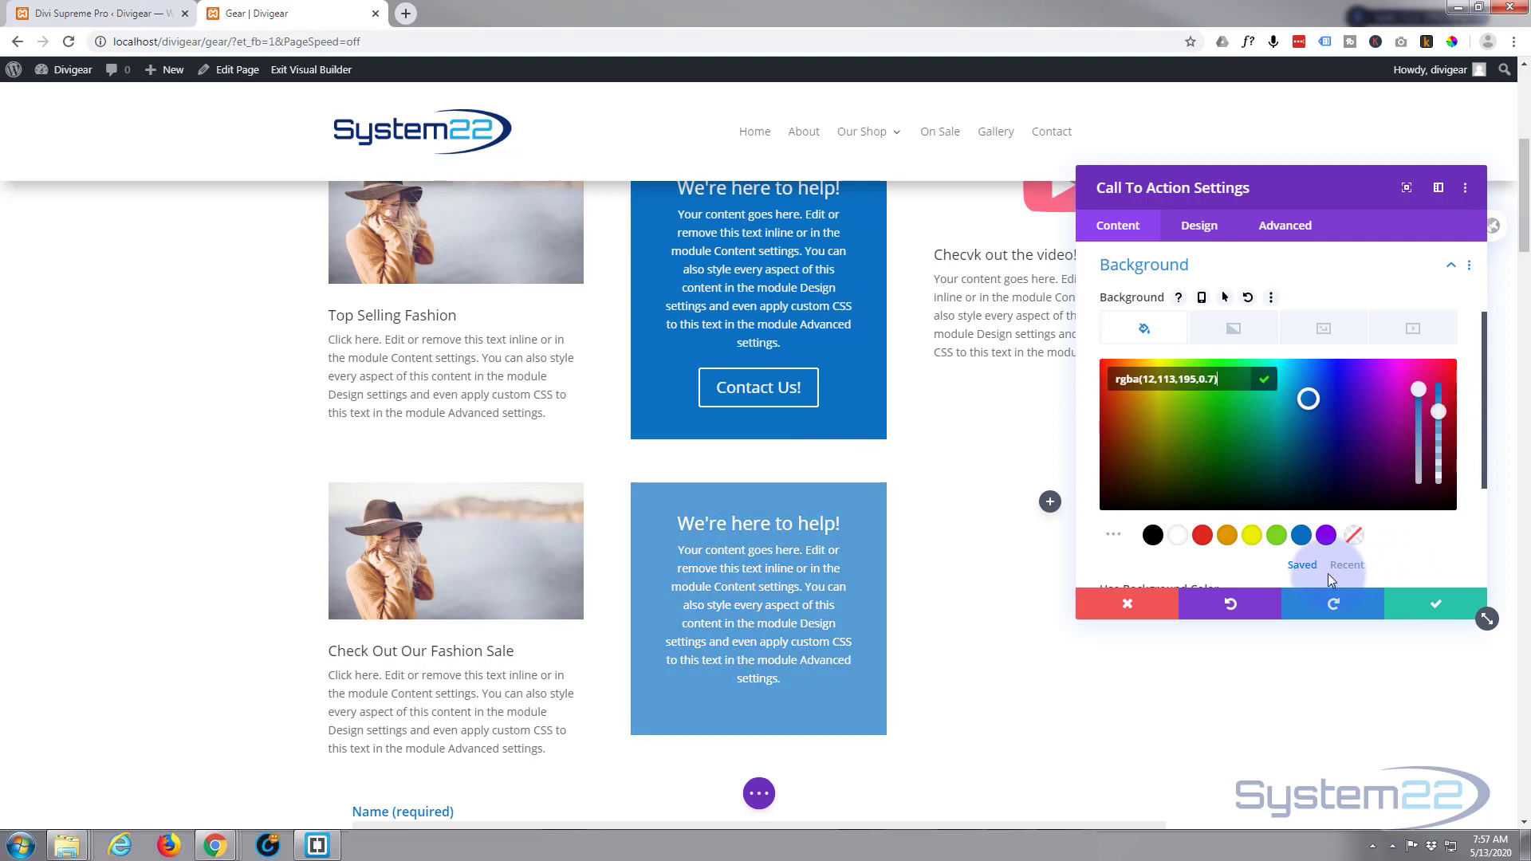
{"action": "left_click", "coordinate": [1266, 269]}
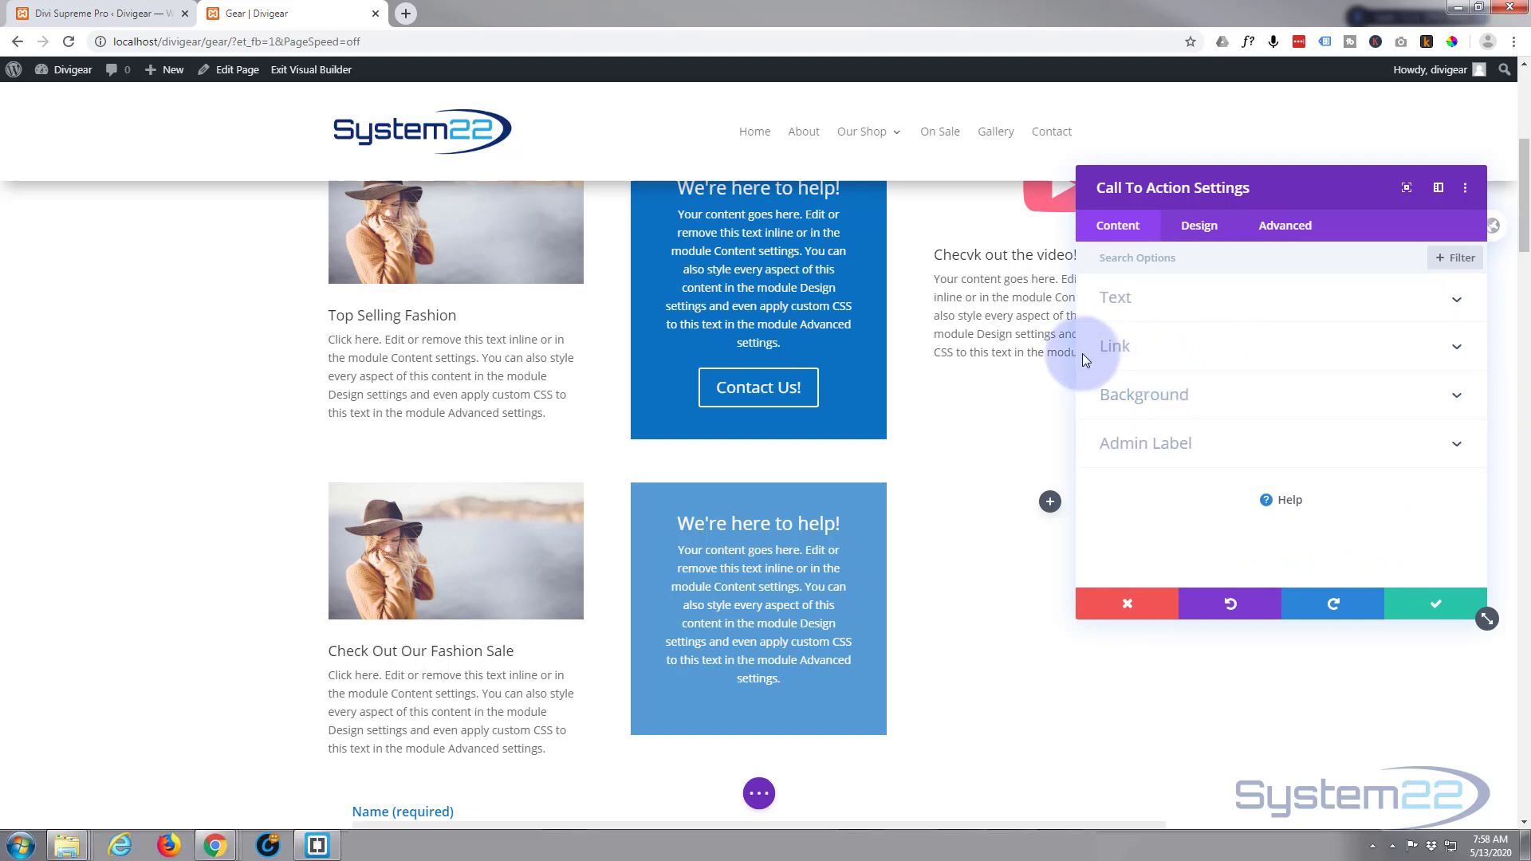
Step: Set the Button Link URL to # and save the module settings
{"action": "left_click", "coordinate": [1176, 351]}
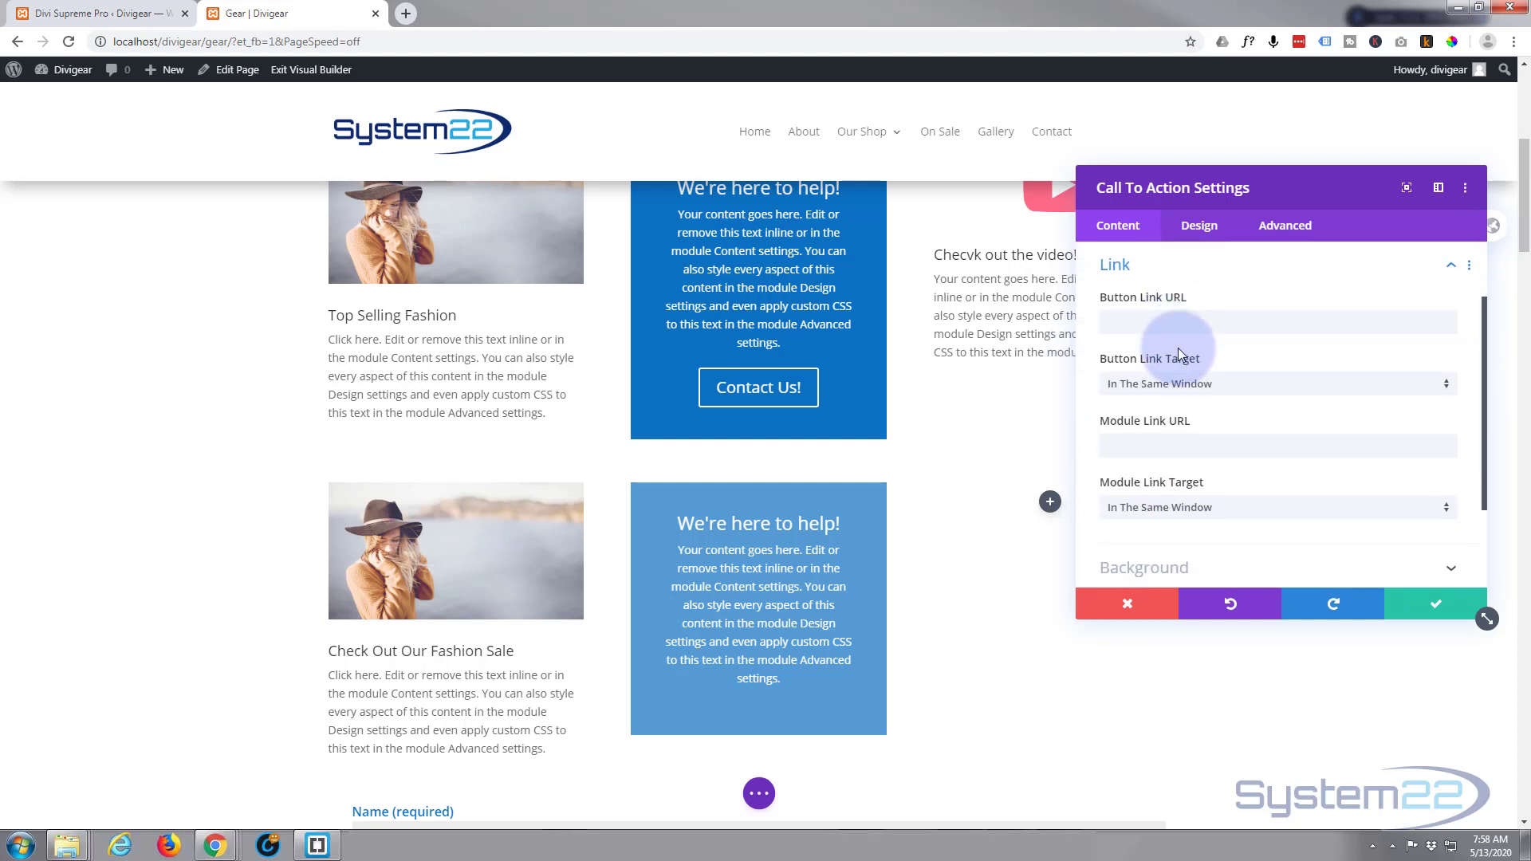
{"action": "left_click", "coordinate": [1129, 322]}
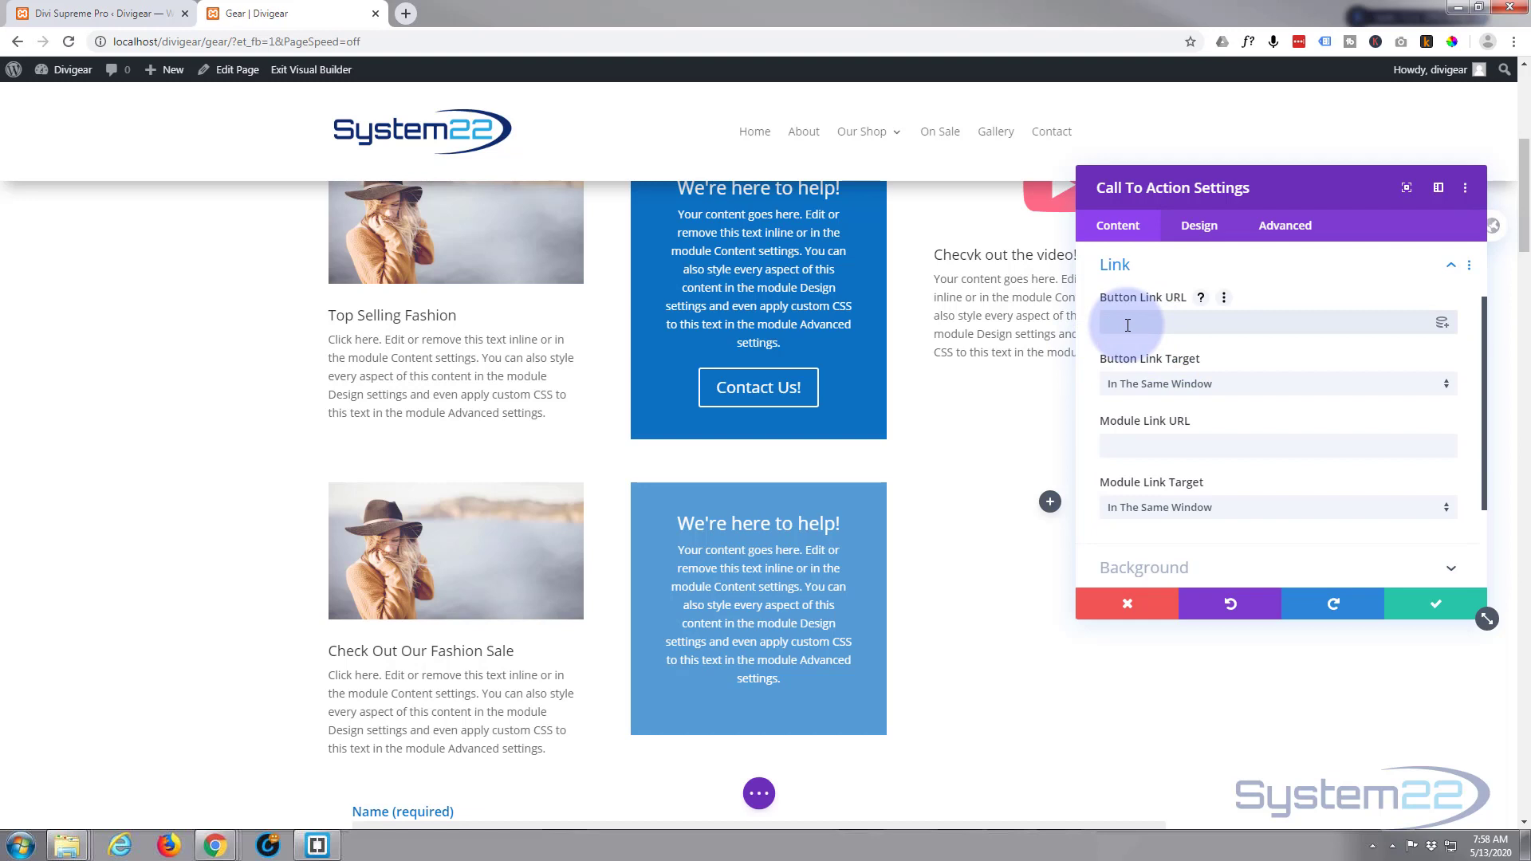
{"action": "type", "text": "#"}
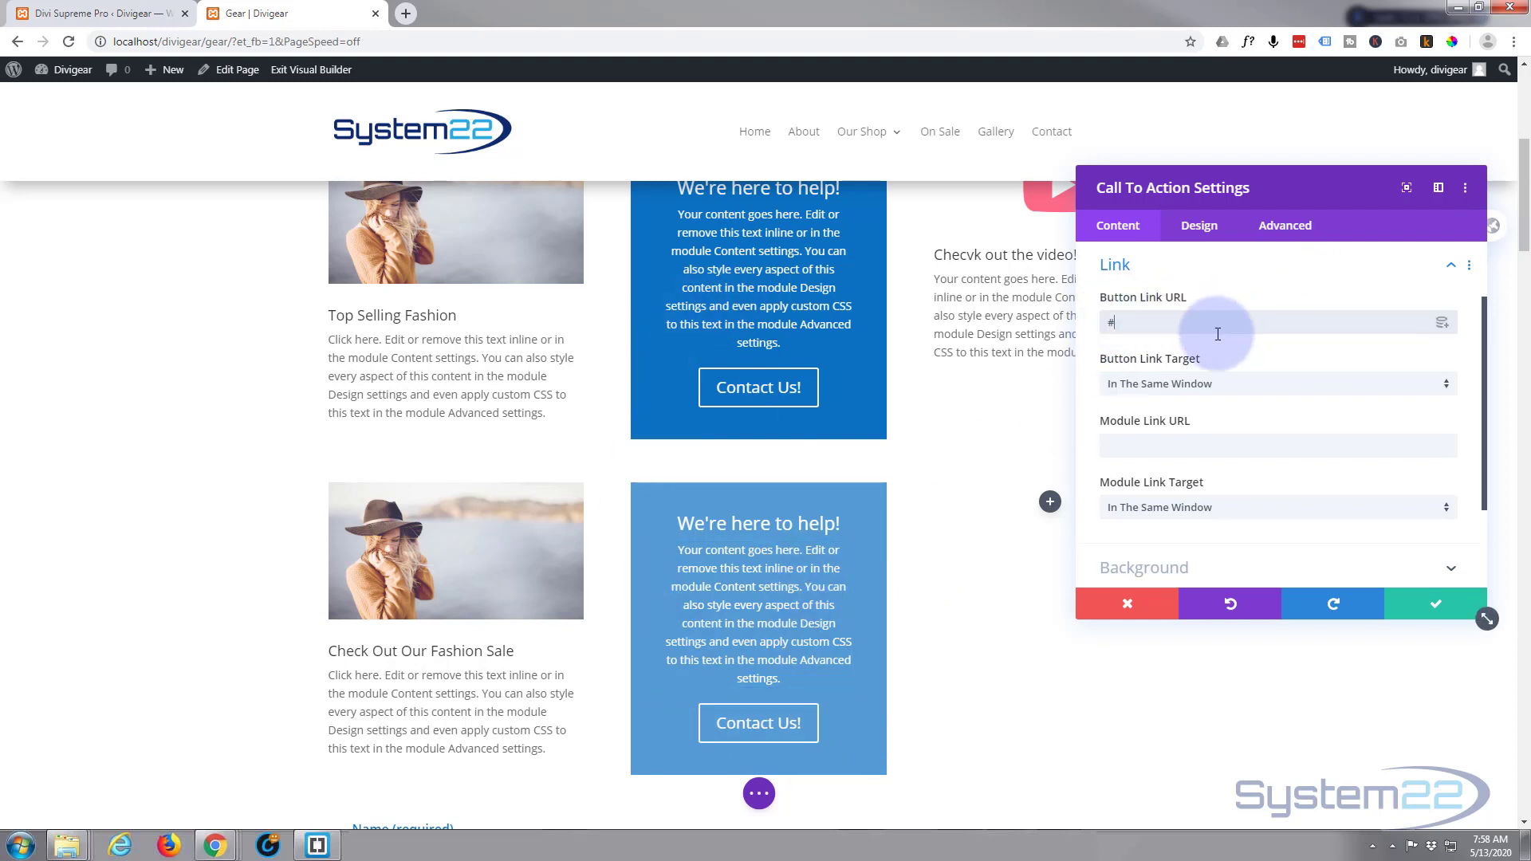
{"action": "scroll", "coordinate": [1248, 311], "scroll_direction": "down", "scroll_amount": 3}
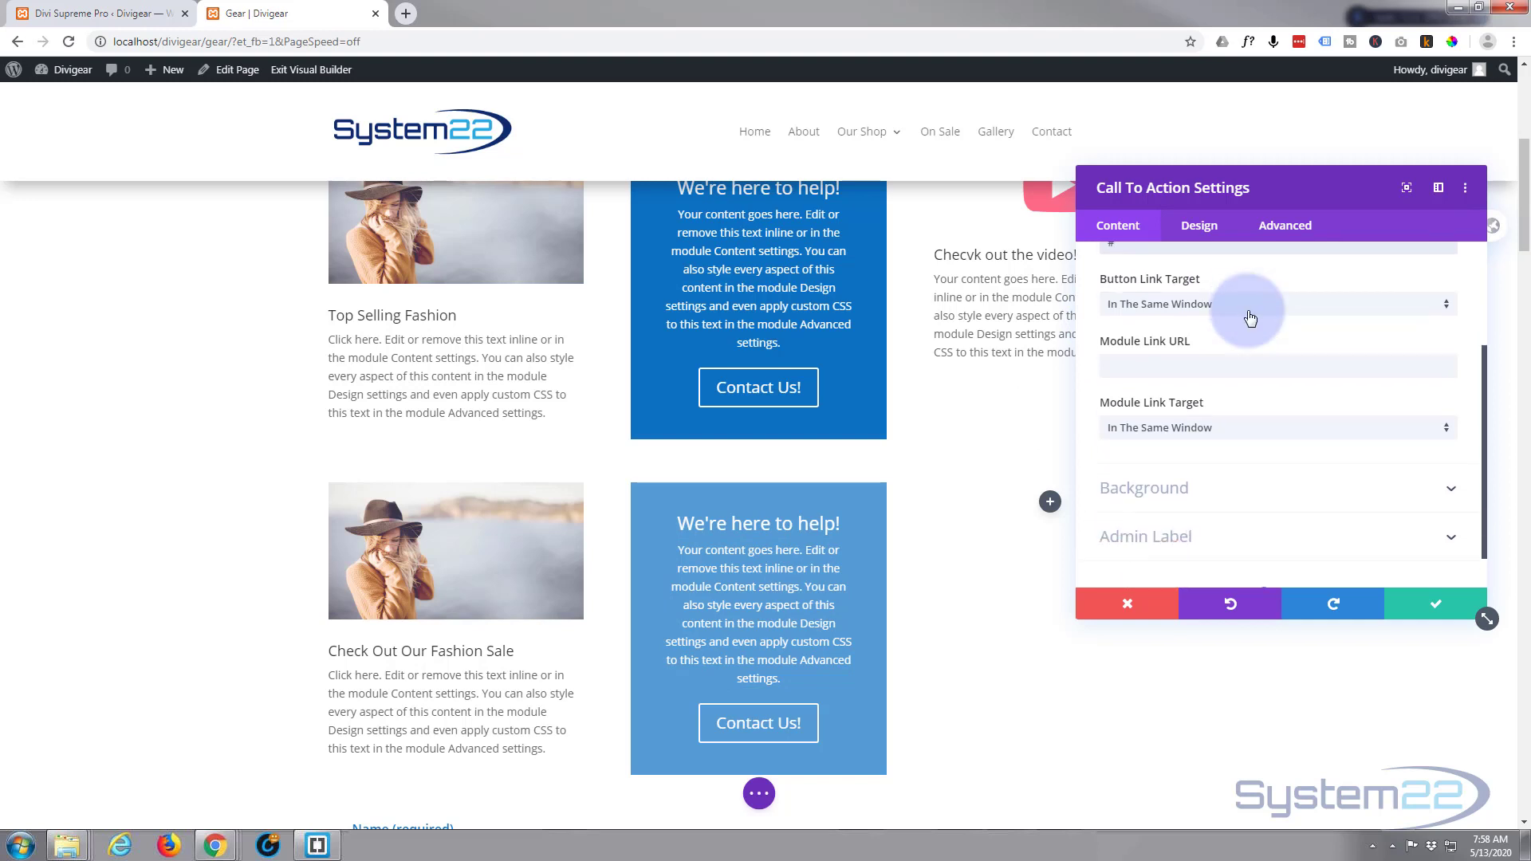
{"action": "left_click", "coordinate": [1441, 601]}
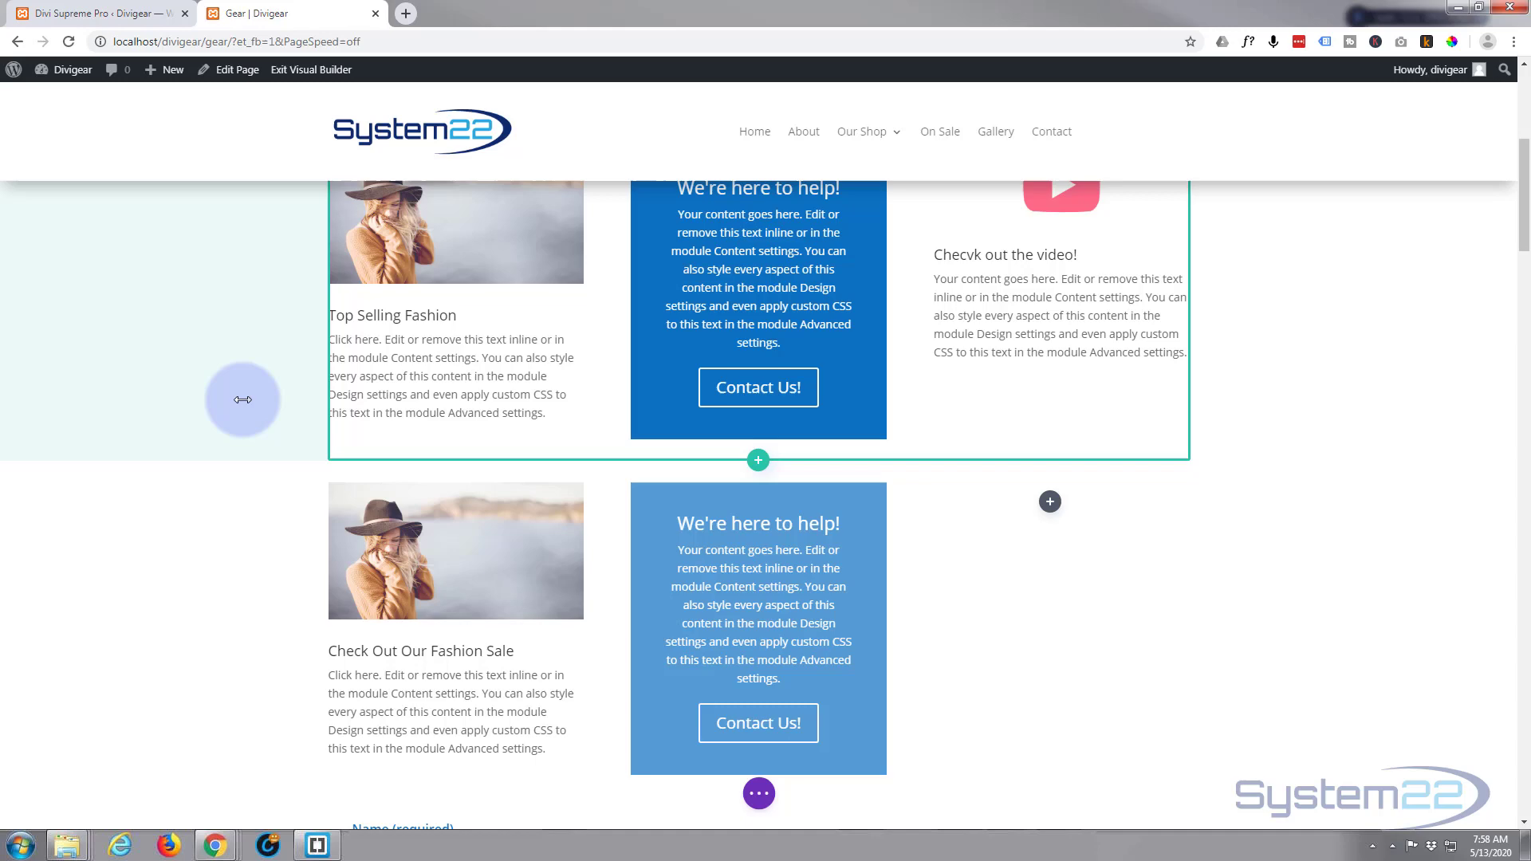
{"action": "scroll", "coordinate": [240, 396], "scroll_direction": "down", "scroll_amount": 3}
{"action": "scroll", "coordinate": [240, 396], "scroll_direction": "down", "scroll_amount": 3}
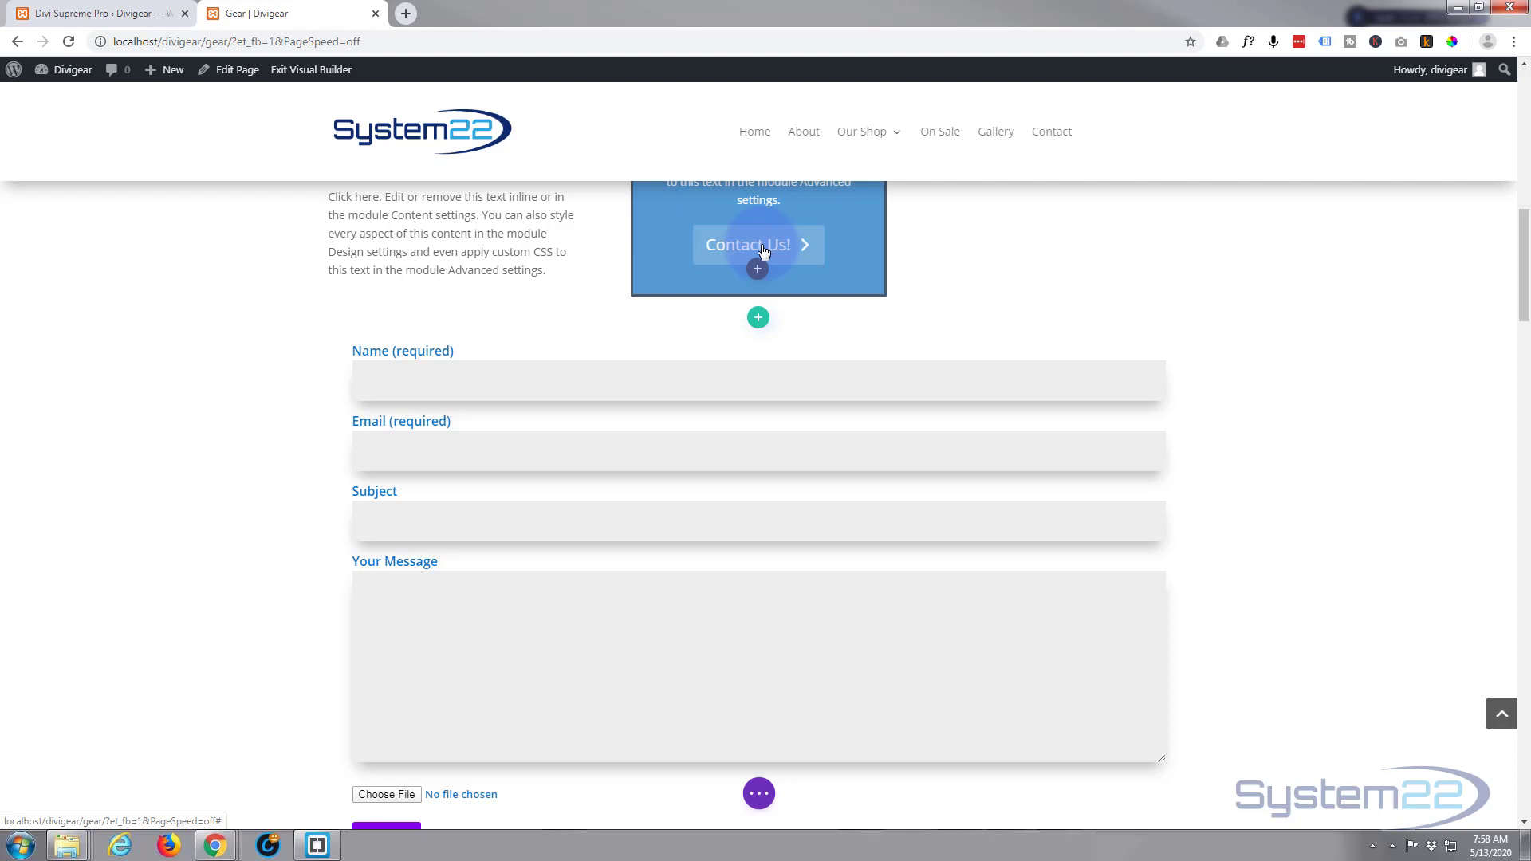
Step: Open the call-to-action's Advanced > Visibility options and confirm Divi Popup is enabled in Divi Supreme Pro
{"action": "scroll", "coordinate": [701, 279], "scroll_direction": "up", "scroll_amount": 3}
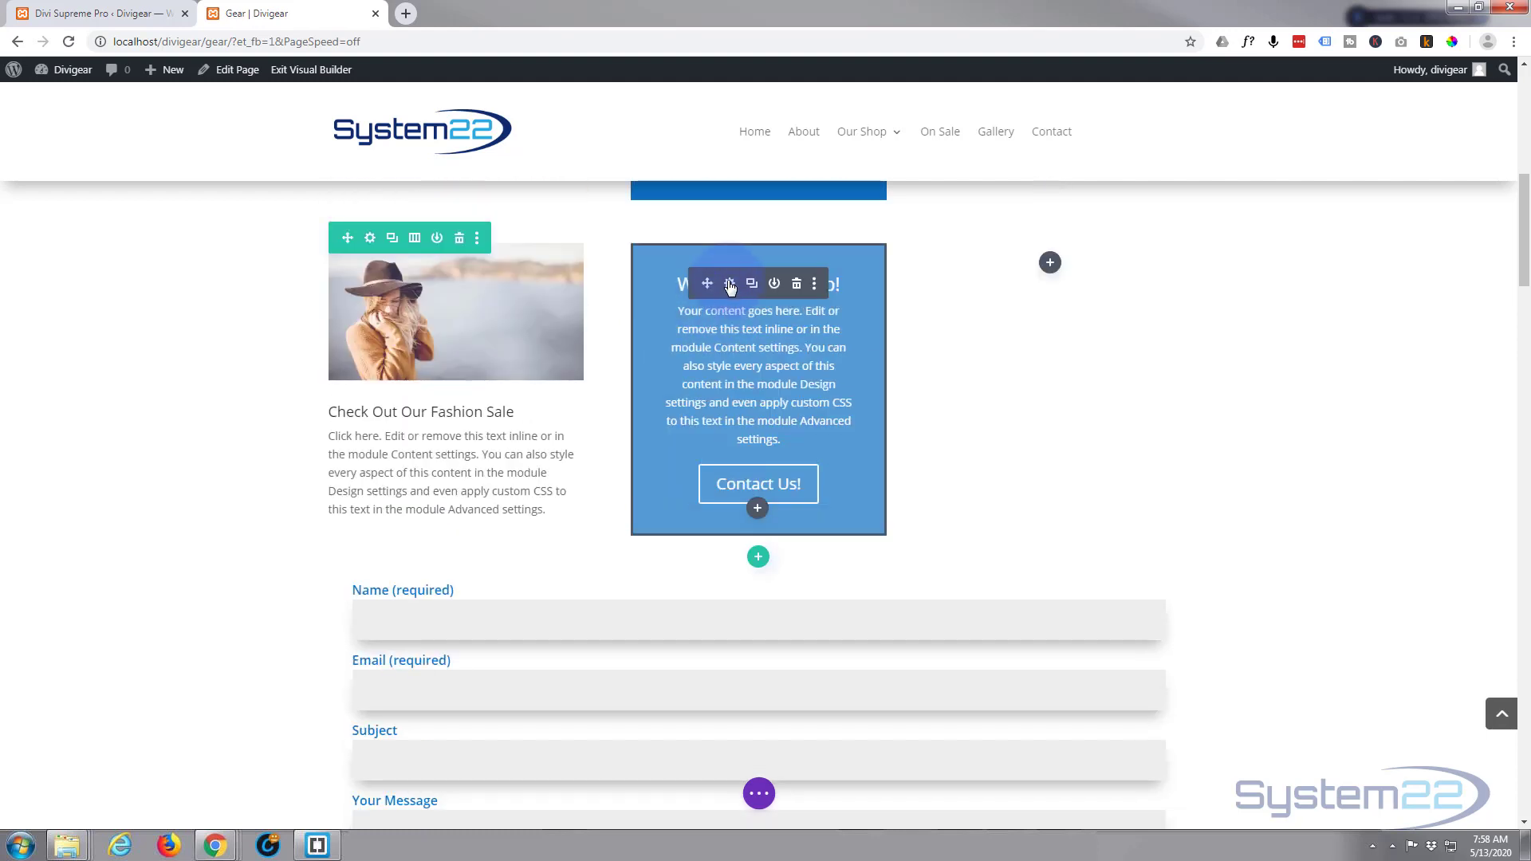
{"action": "left_click", "coordinate": [730, 286]}
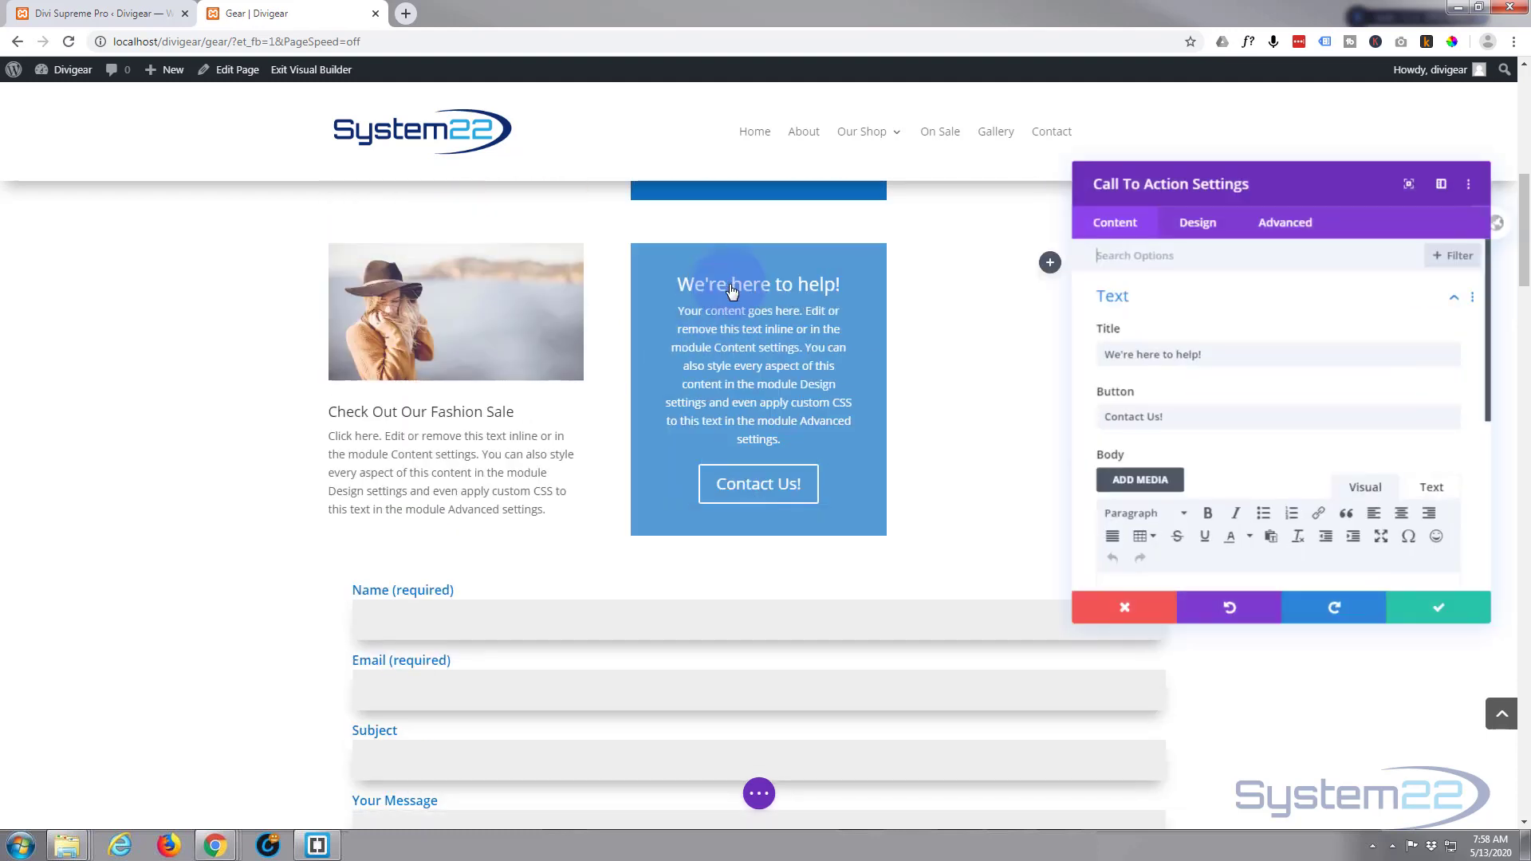
{"action": "left_click", "coordinate": [1286, 226]}
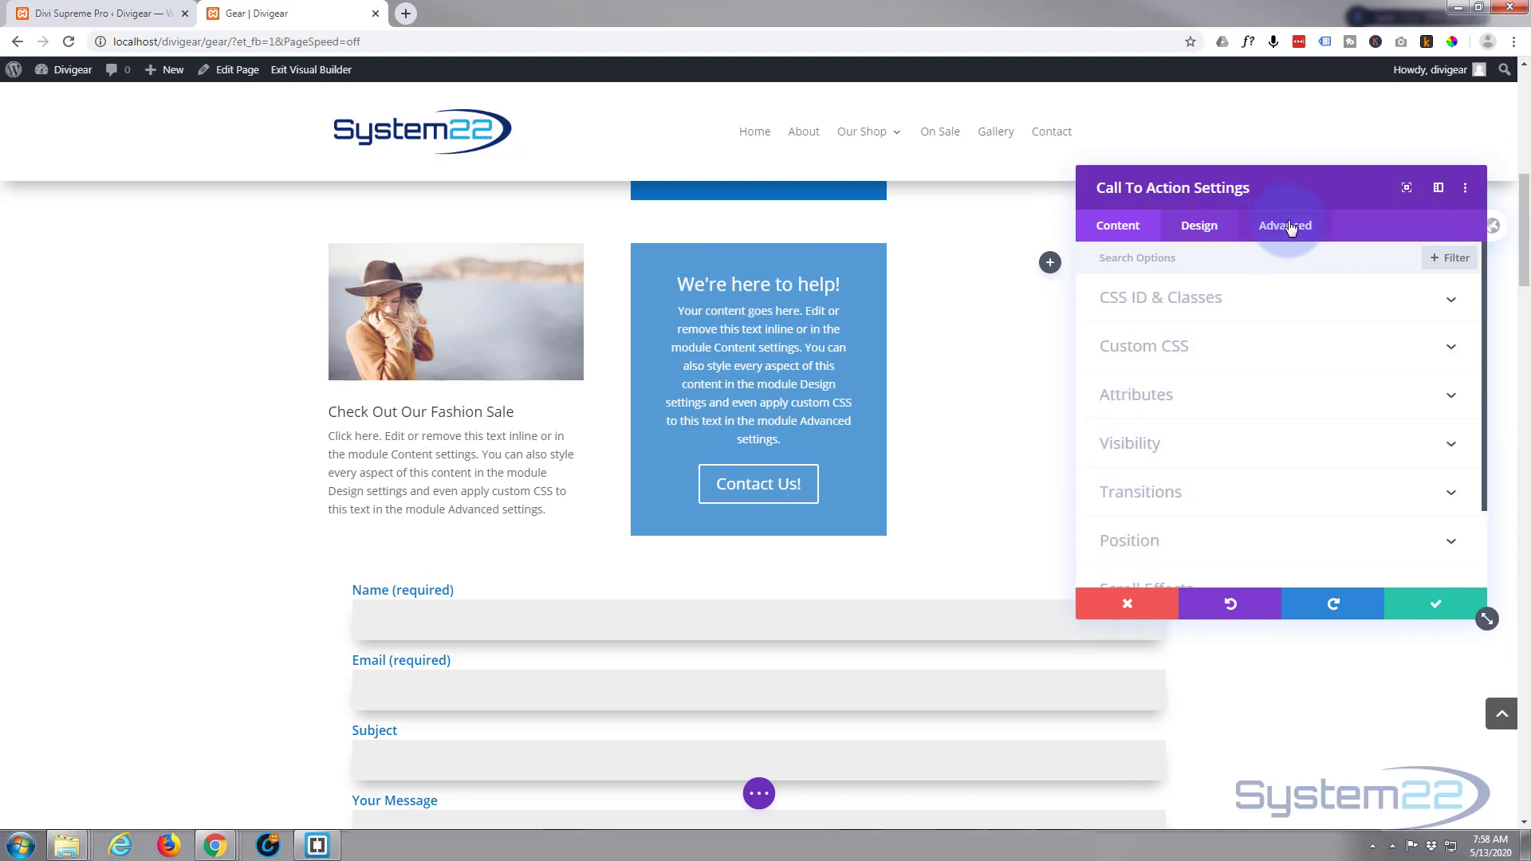
{"action": "scroll", "coordinate": [1260, 383], "scroll_direction": "down", "scroll_amount": 2}
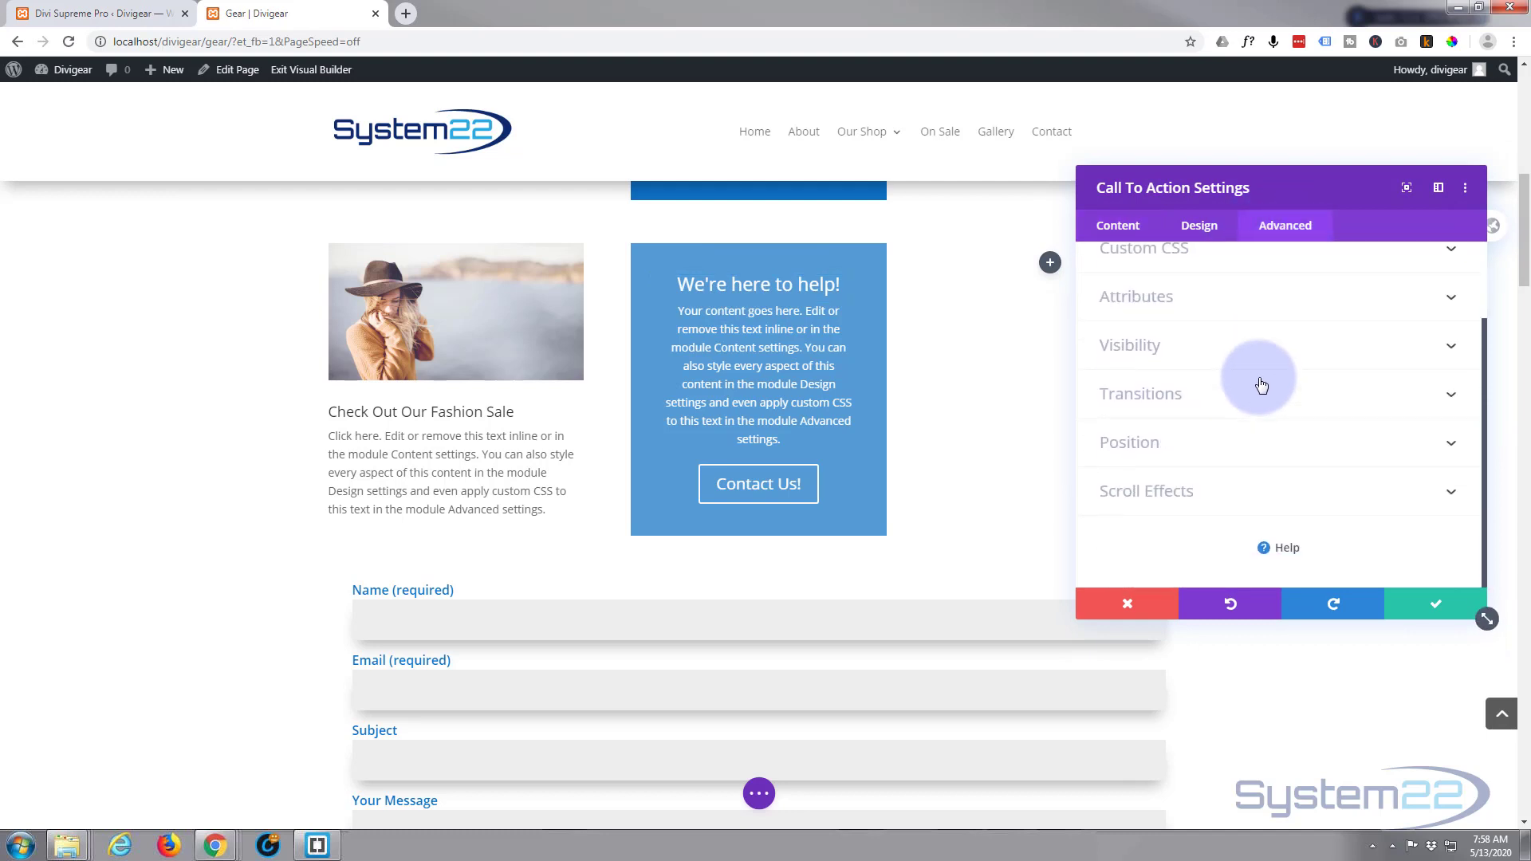
{"action": "left_click", "coordinate": [1264, 349]}
{"action": "scroll", "coordinate": [1262, 345], "scroll_direction": "down", "scroll_amount": 3}
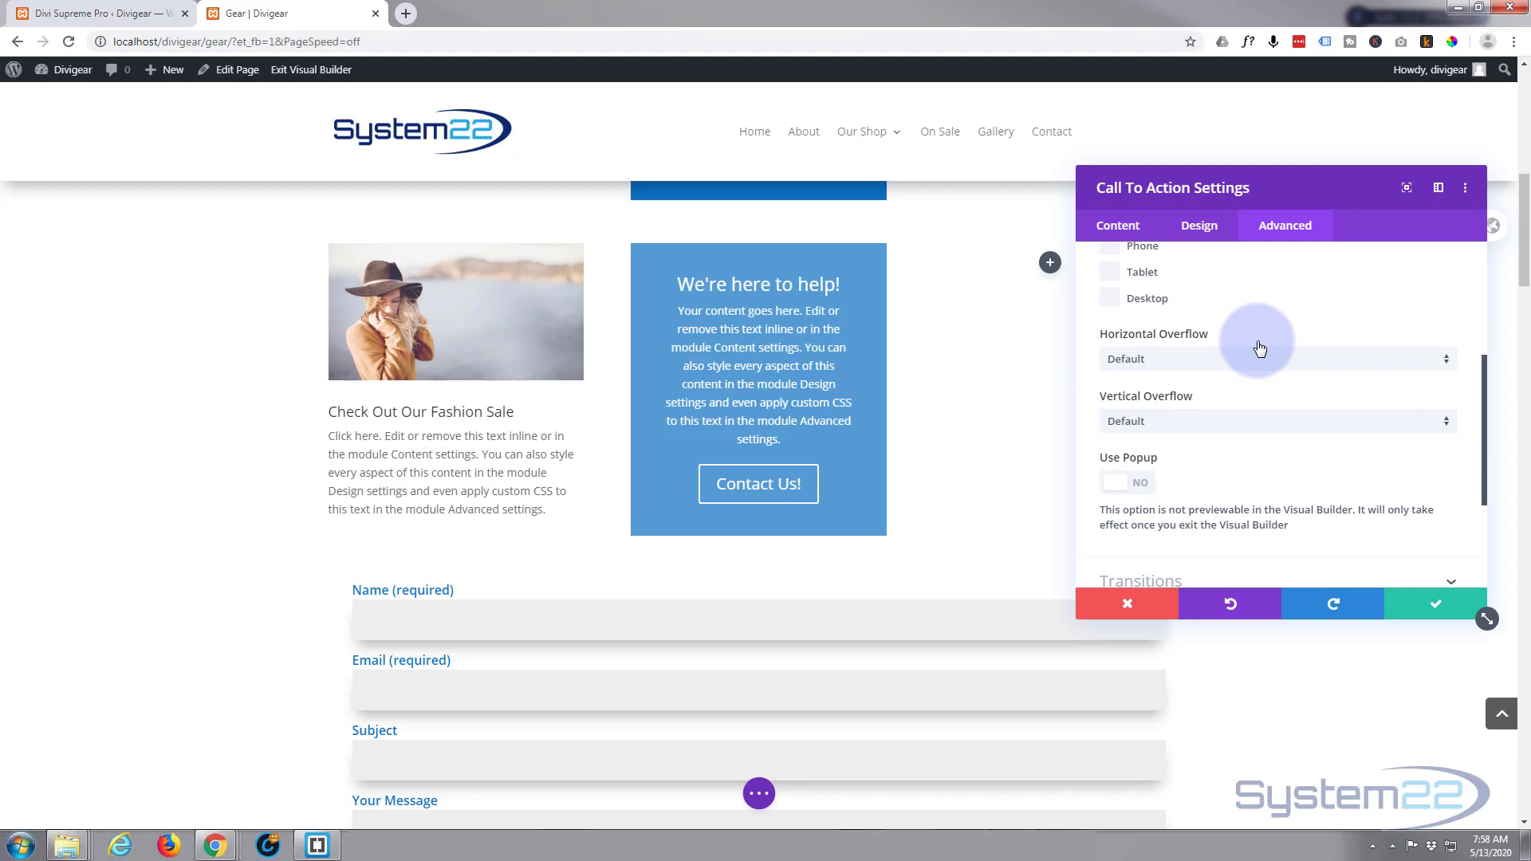
{"action": "left_click", "coordinate": [26, 8]}
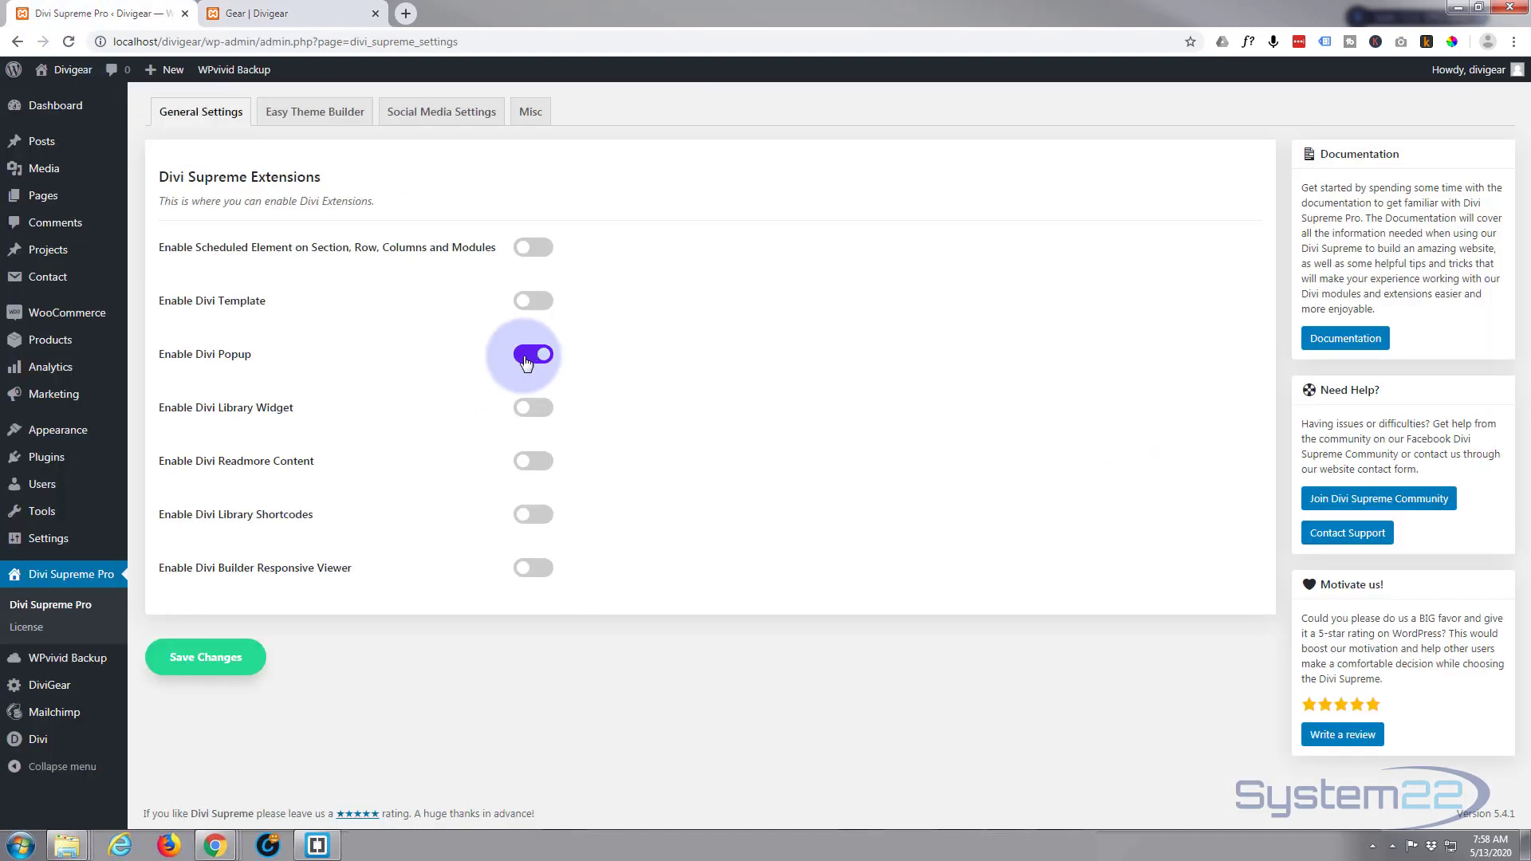
{"action": "left_click", "coordinate": [323, 15]}
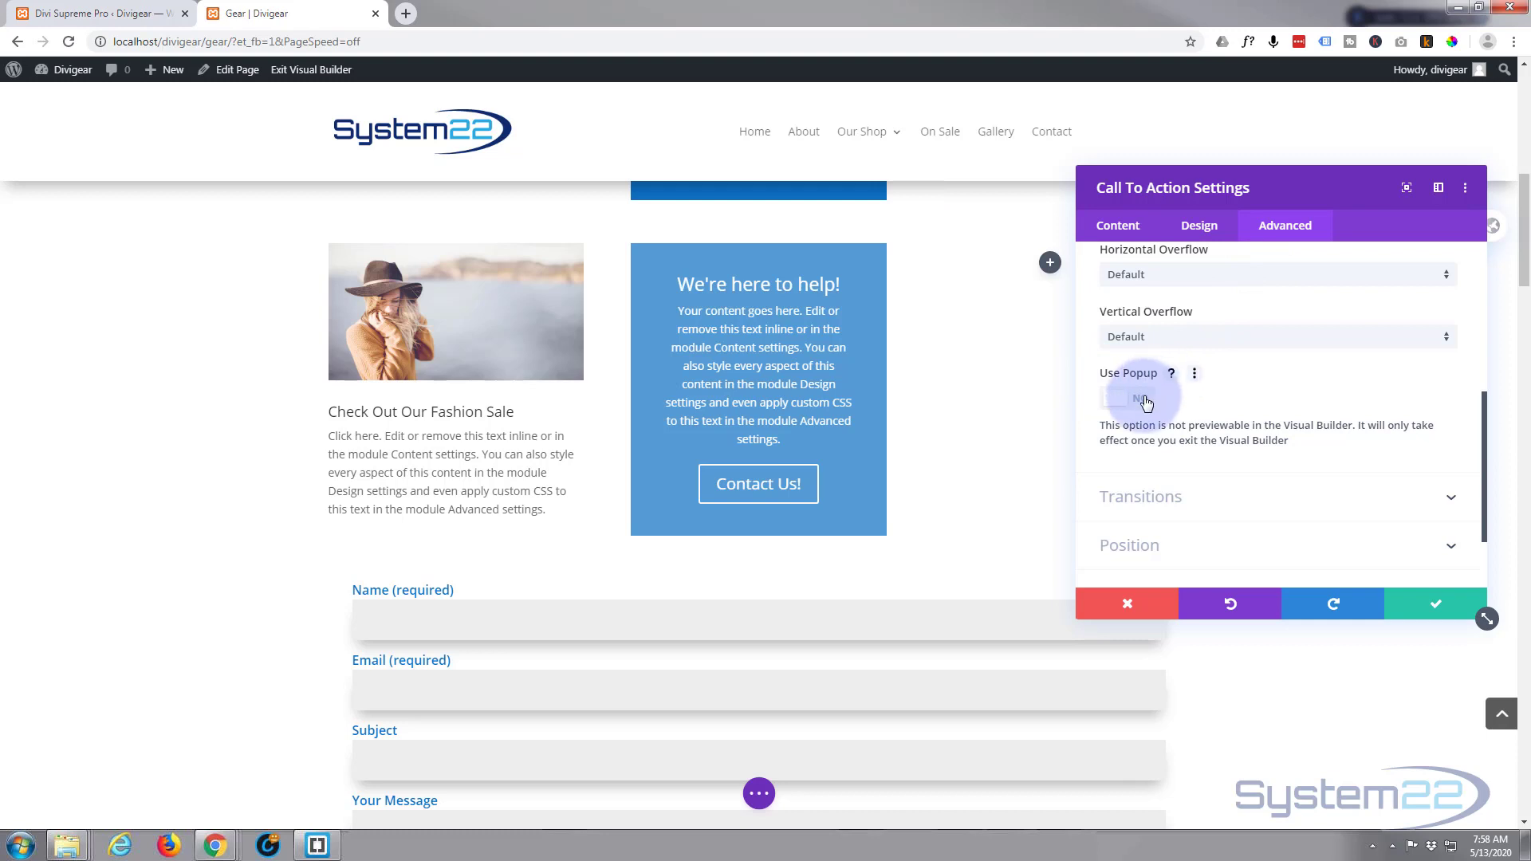
Step: Switch Use Popup to Yes with Popup Type Layout, then save the module
{"action": "left_click", "coordinate": [1146, 401]}
{"action": "scroll", "coordinate": [1204, 394], "scroll_direction": "down", "scroll_amount": 1}
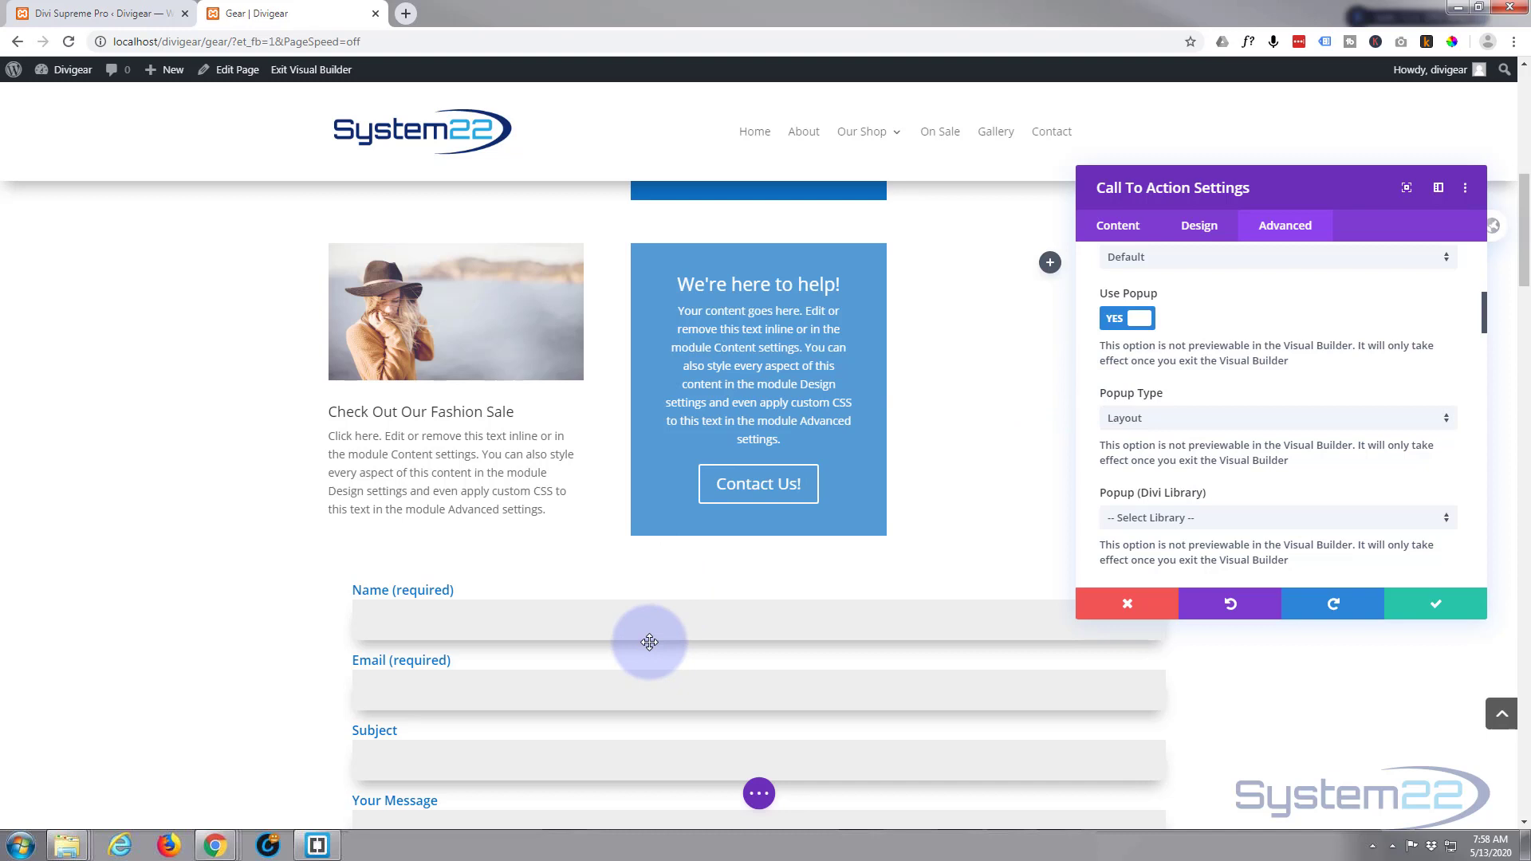
{"action": "scroll", "coordinate": [649, 641], "scroll_direction": "down", "scroll_amount": 3}
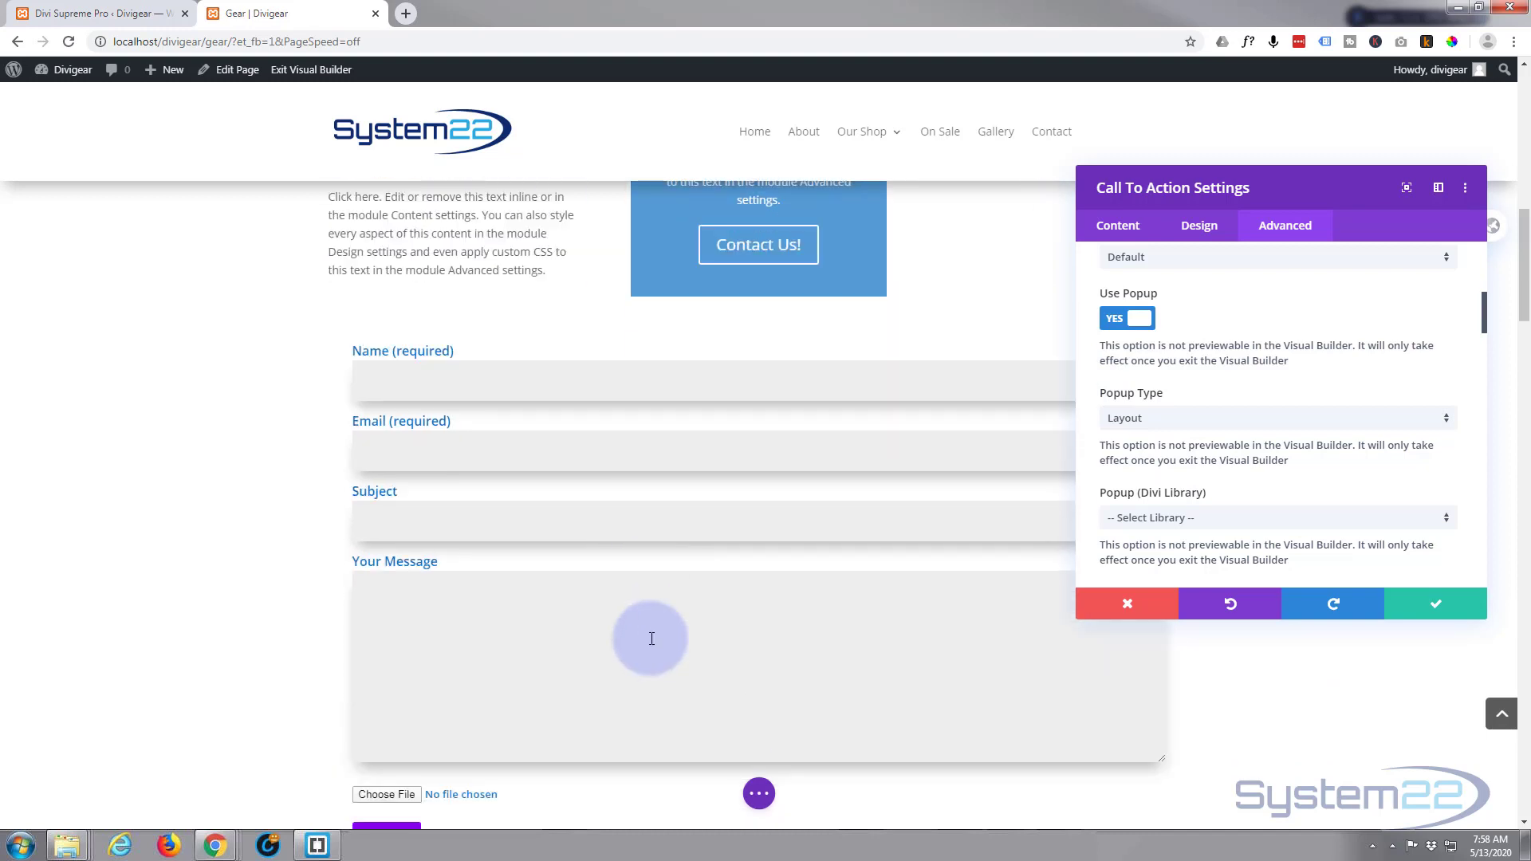
{"action": "scroll", "coordinate": [650, 636], "scroll_direction": "down", "scroll_amount": 2}
{"action": "scroll", "coordinate": [650, 636], "scroll_direction": "up", "scroll_amount": 2}
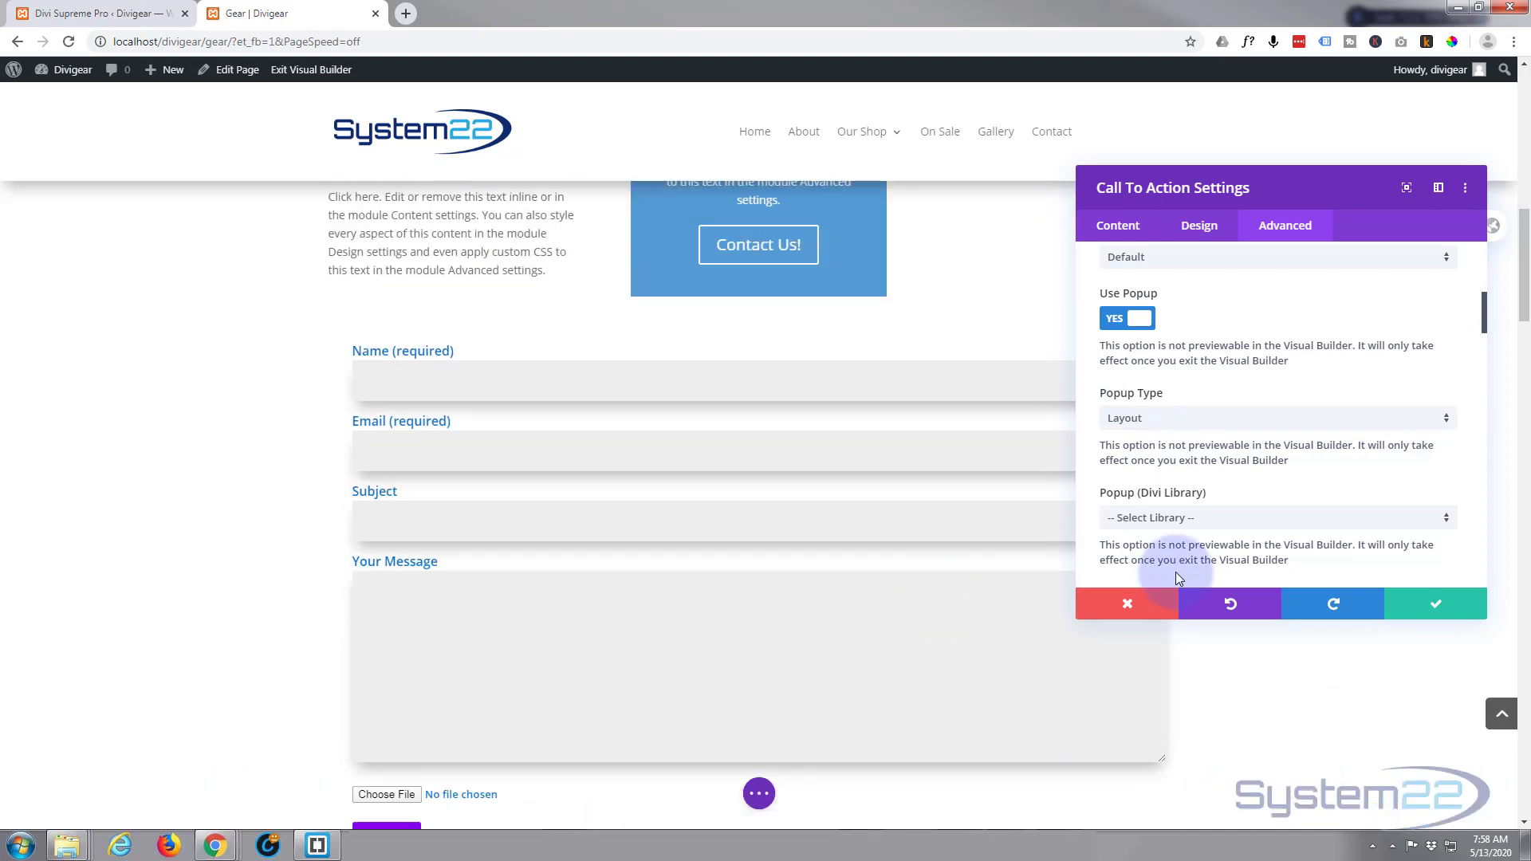
{"action": "left_click", "coordinate": [1439, 606]}
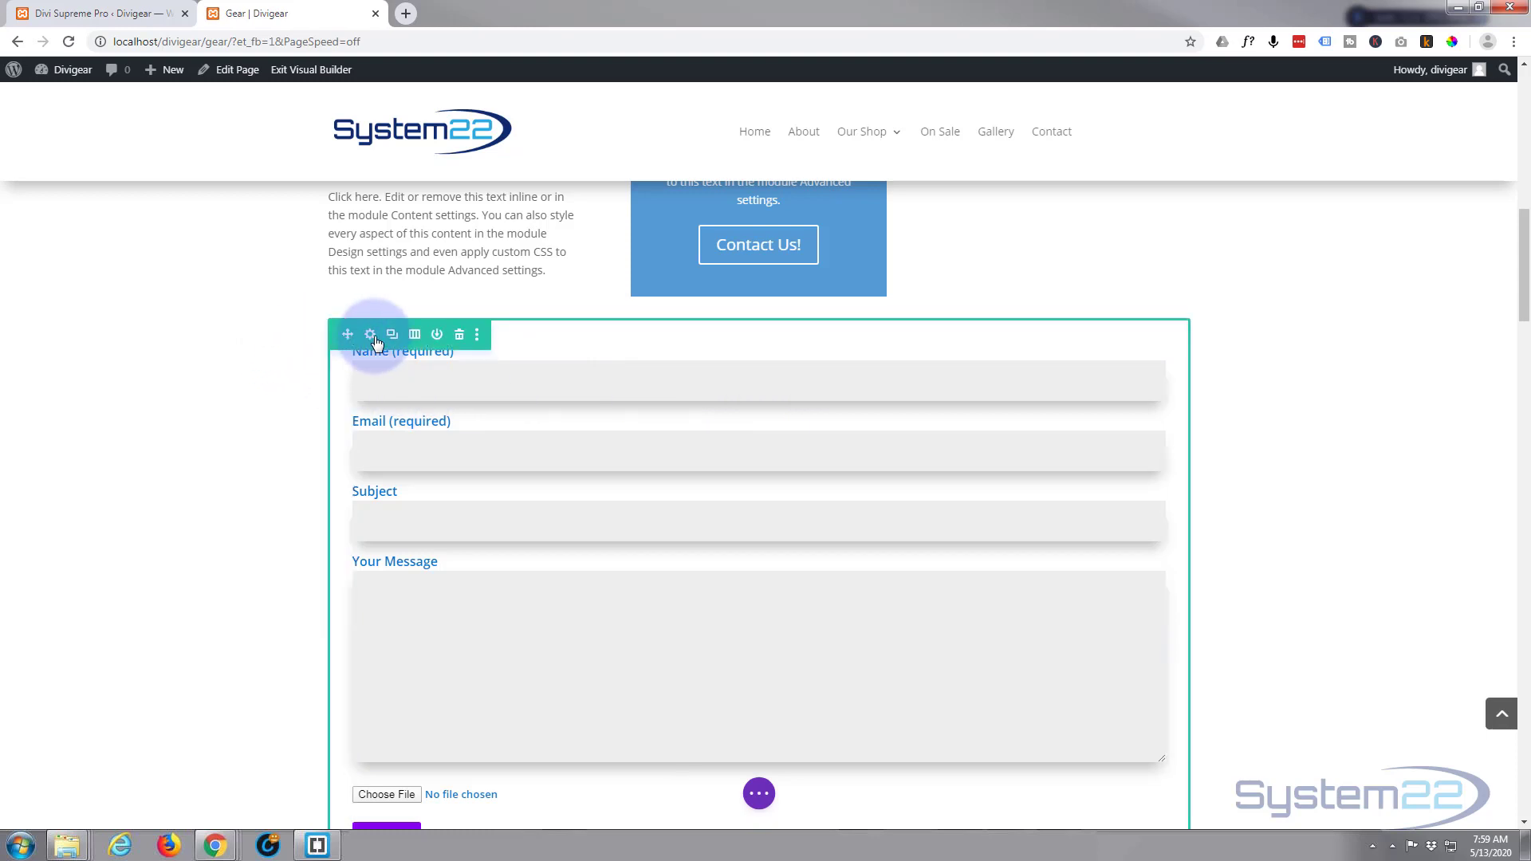
Step: Save the contact form row to the Divi Library as a layout named "Contact"
{"action": "left_click", "coordinate": [437, 336]}
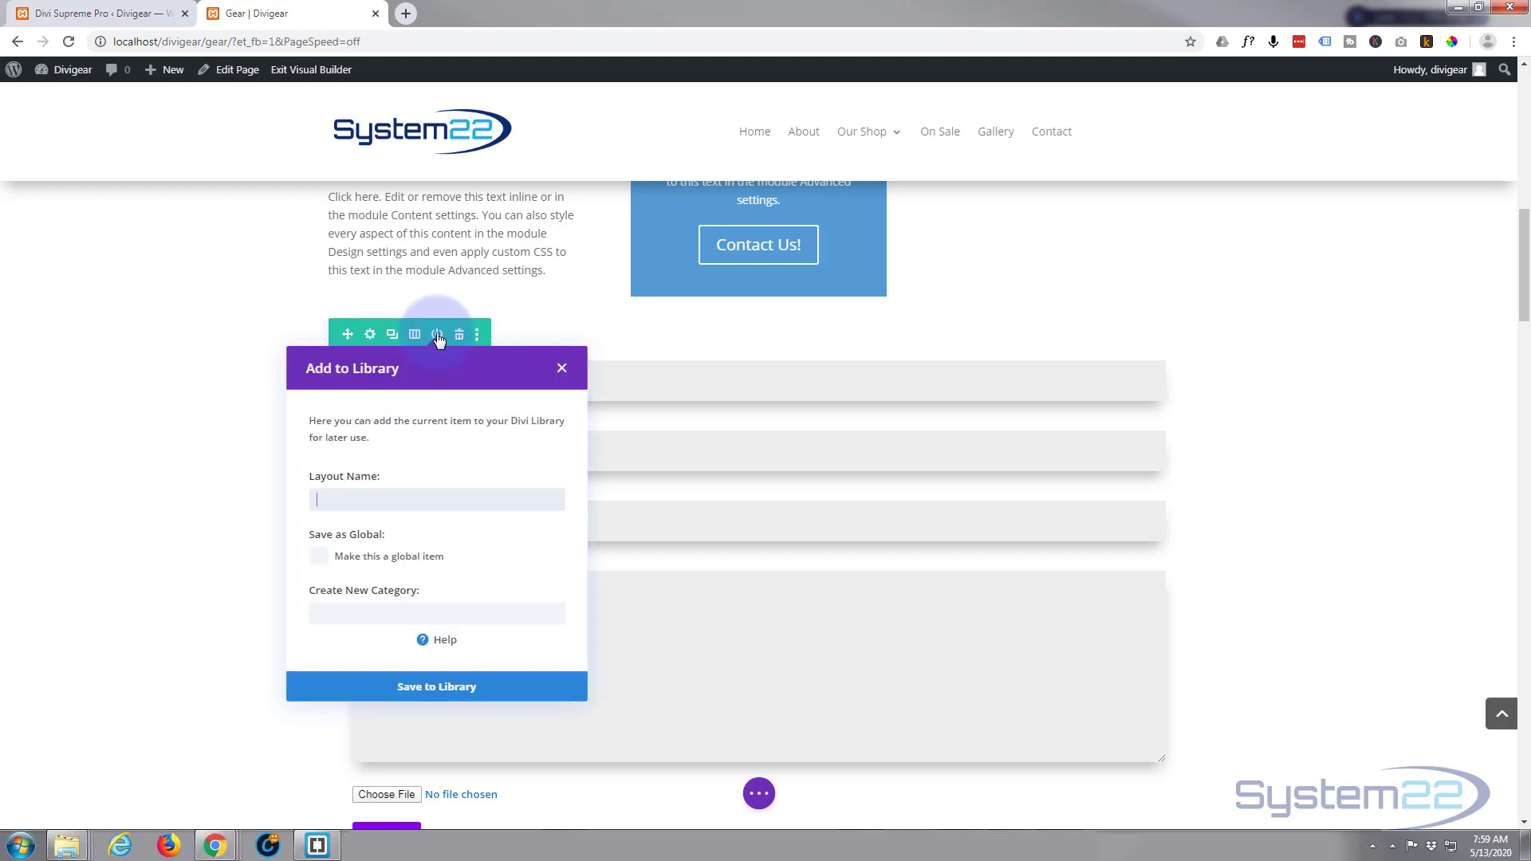
{"action": "left_click", "coordinate": [357, 509]}
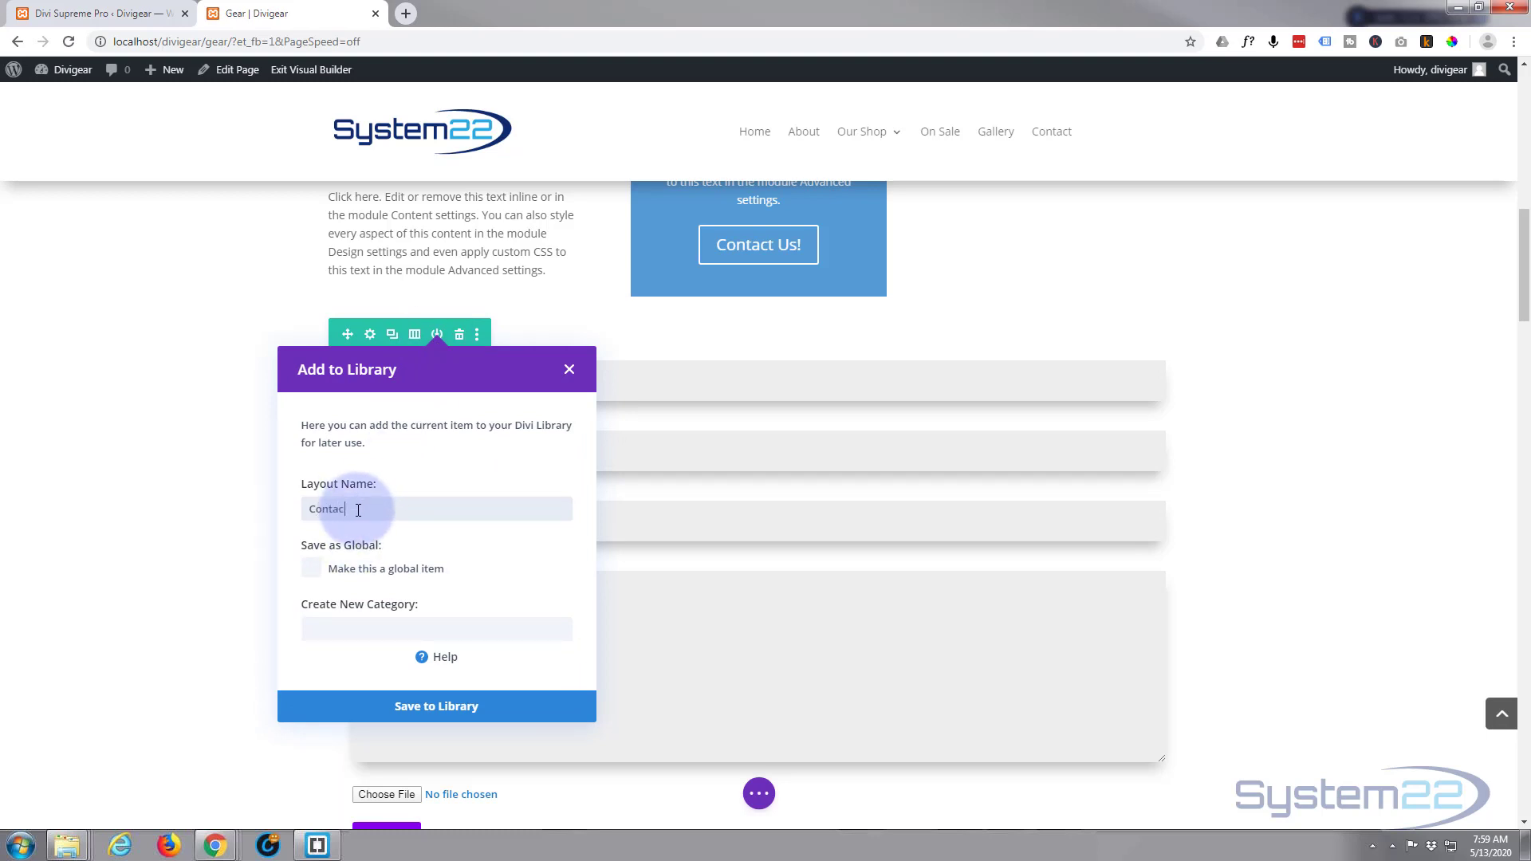
{"action": "left_click", "coordinate": [457, 707]}
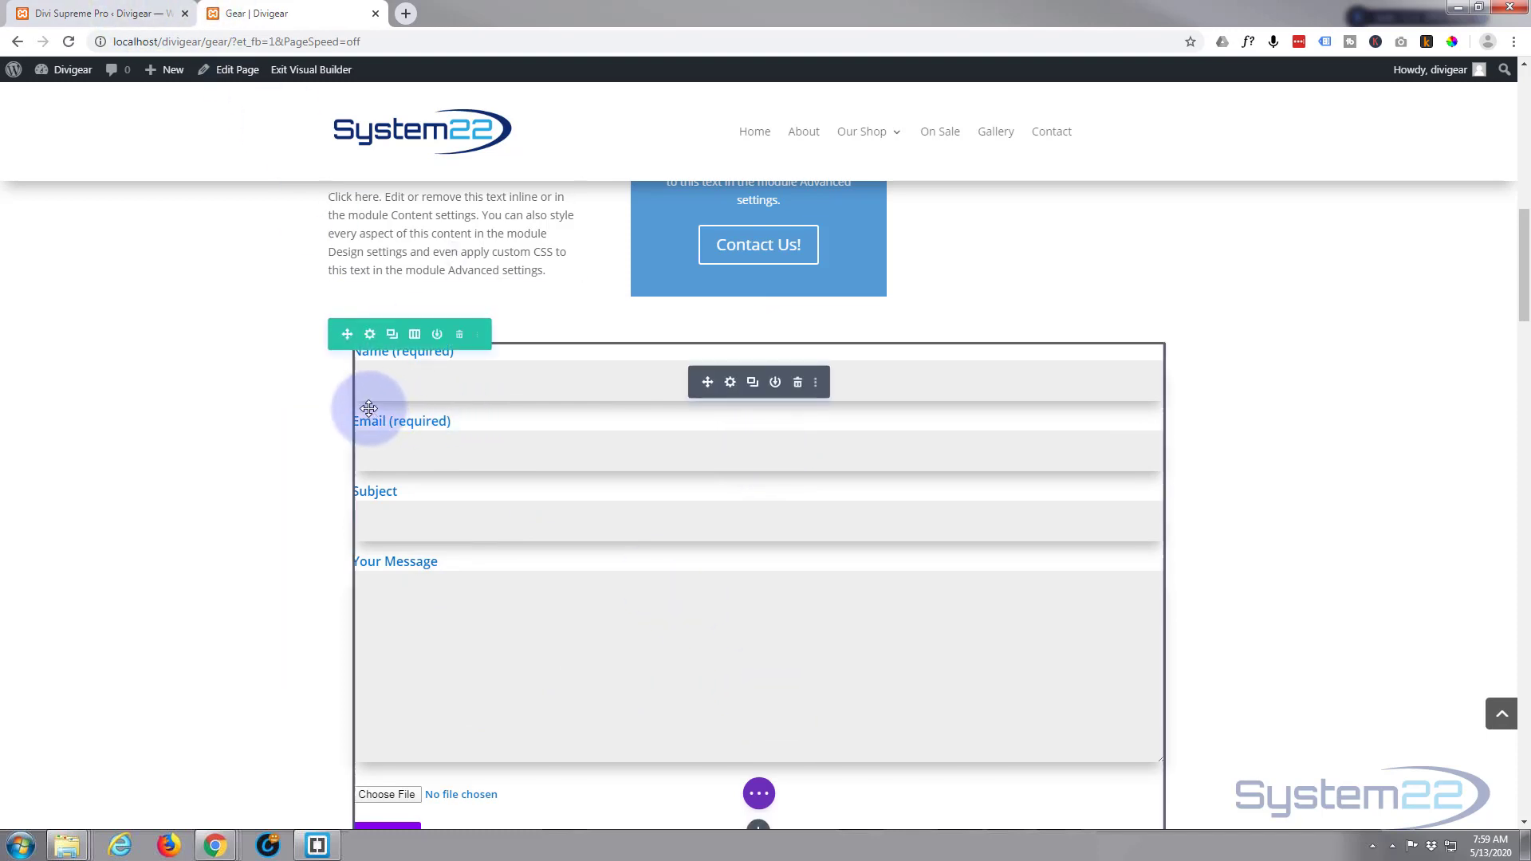
{"action": "left_click", "coordinate": [758, 796]}
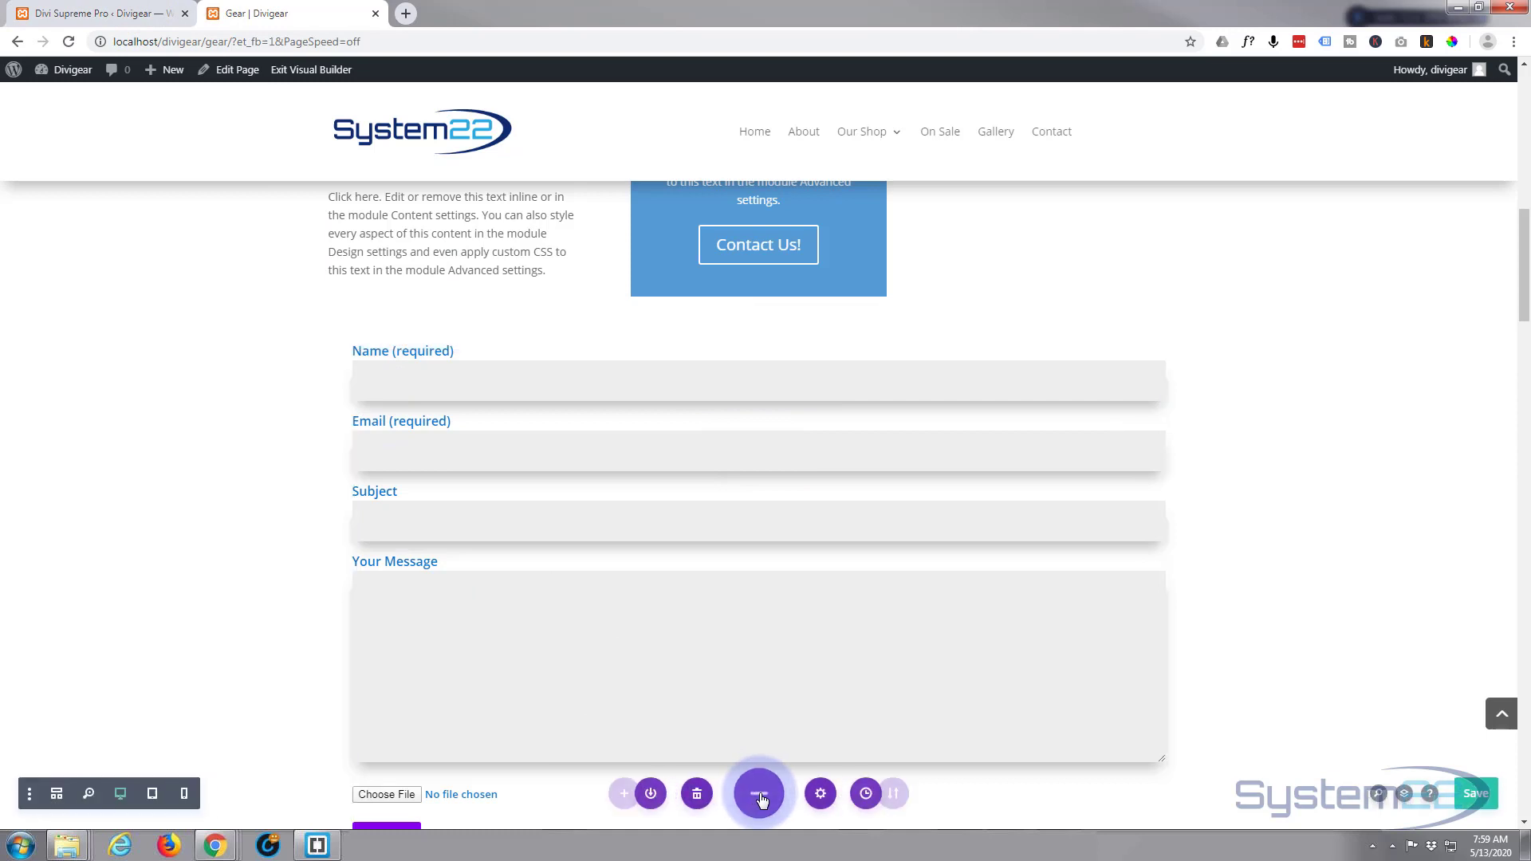
Step: Save the Gear page edits and reload the page in the builder
{"action": "left_click", "coordinate": [1473, 796]}
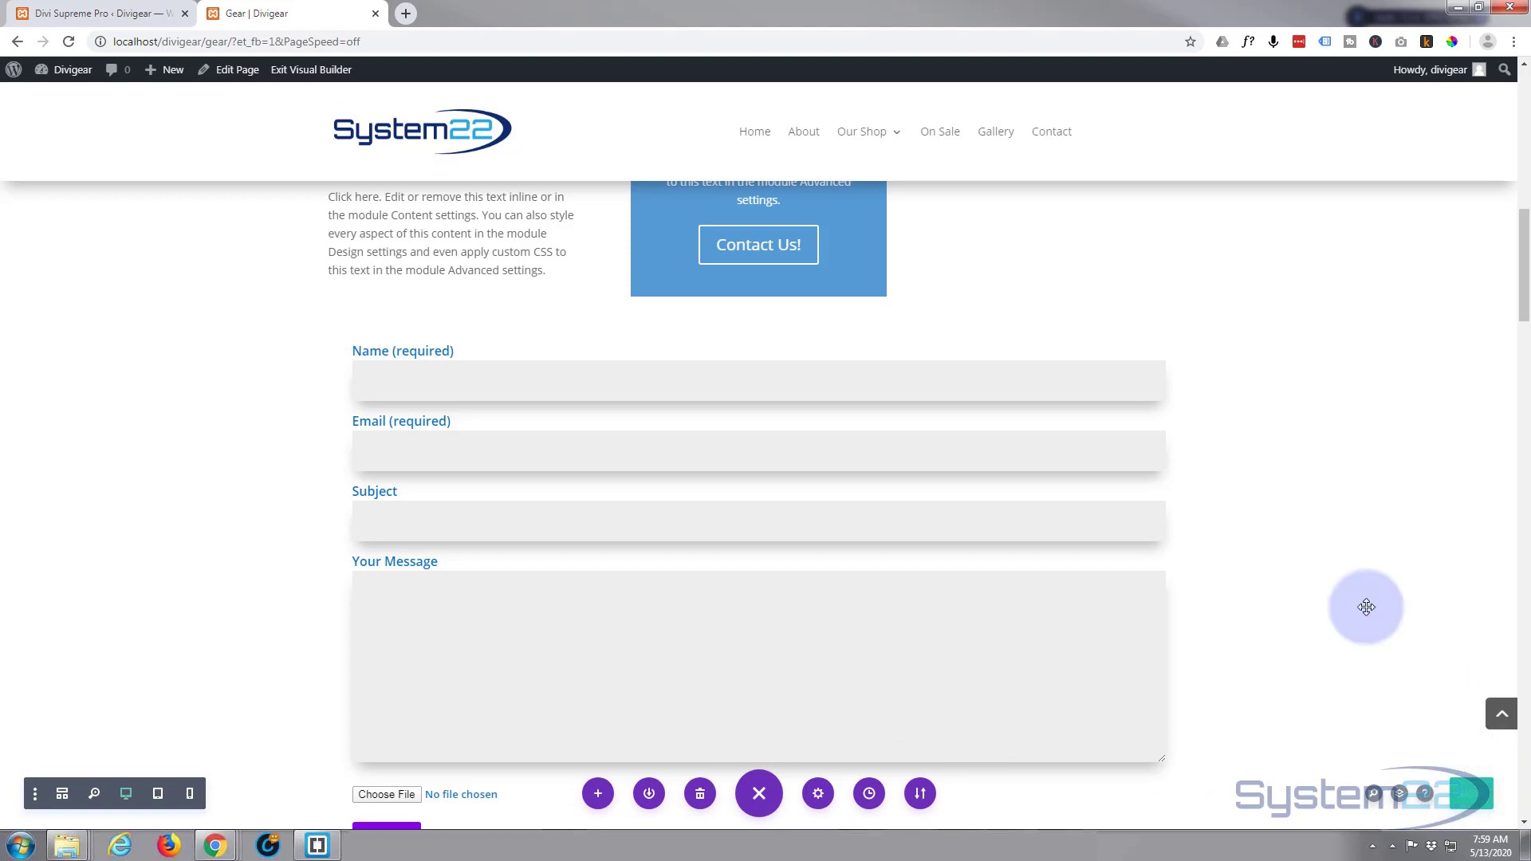
{"action": "left_click", "coordinate": [68, 42]}
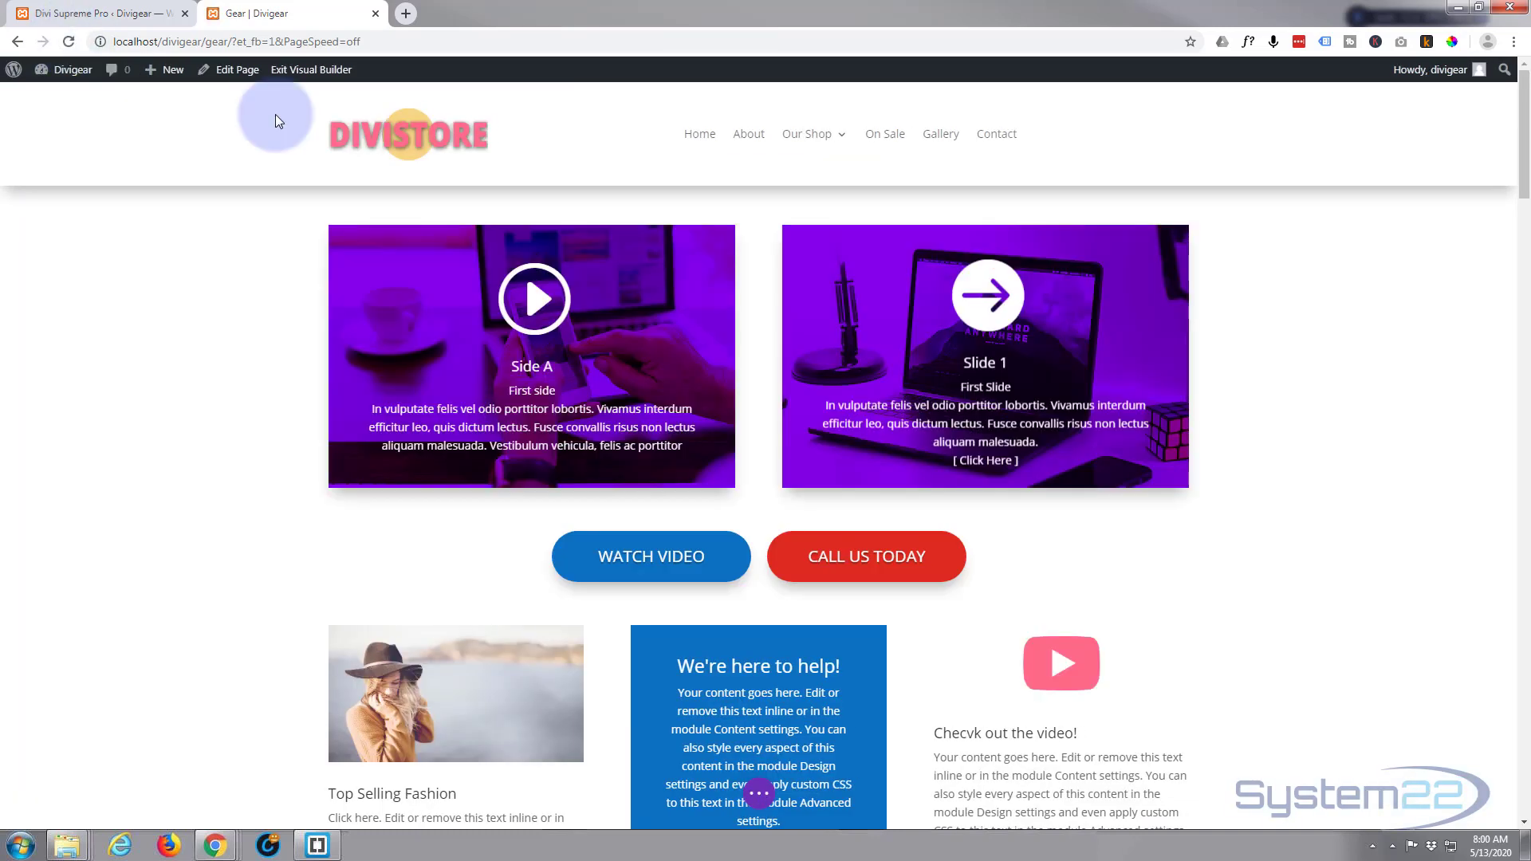
Step: Open the pale-blue Call To Action's Advanced settings and reveal its Visibility popup options
{"action": "scroll", "coordinate": [276, 121], "scroll_direction": "down", "scroll_amount": 7}
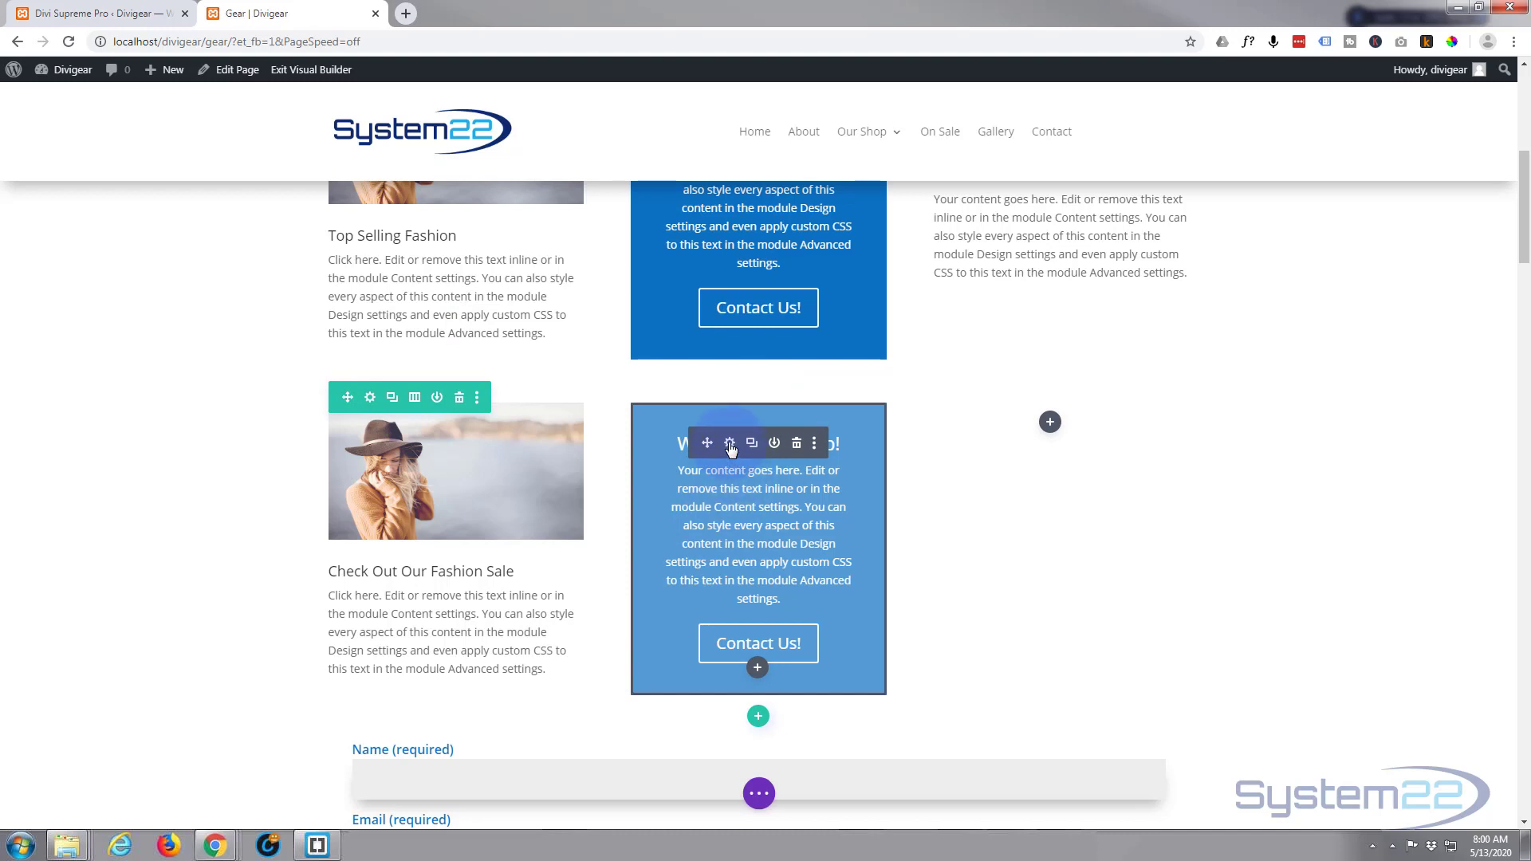
{"action": "left_click", "coordinate": [730, 443]}
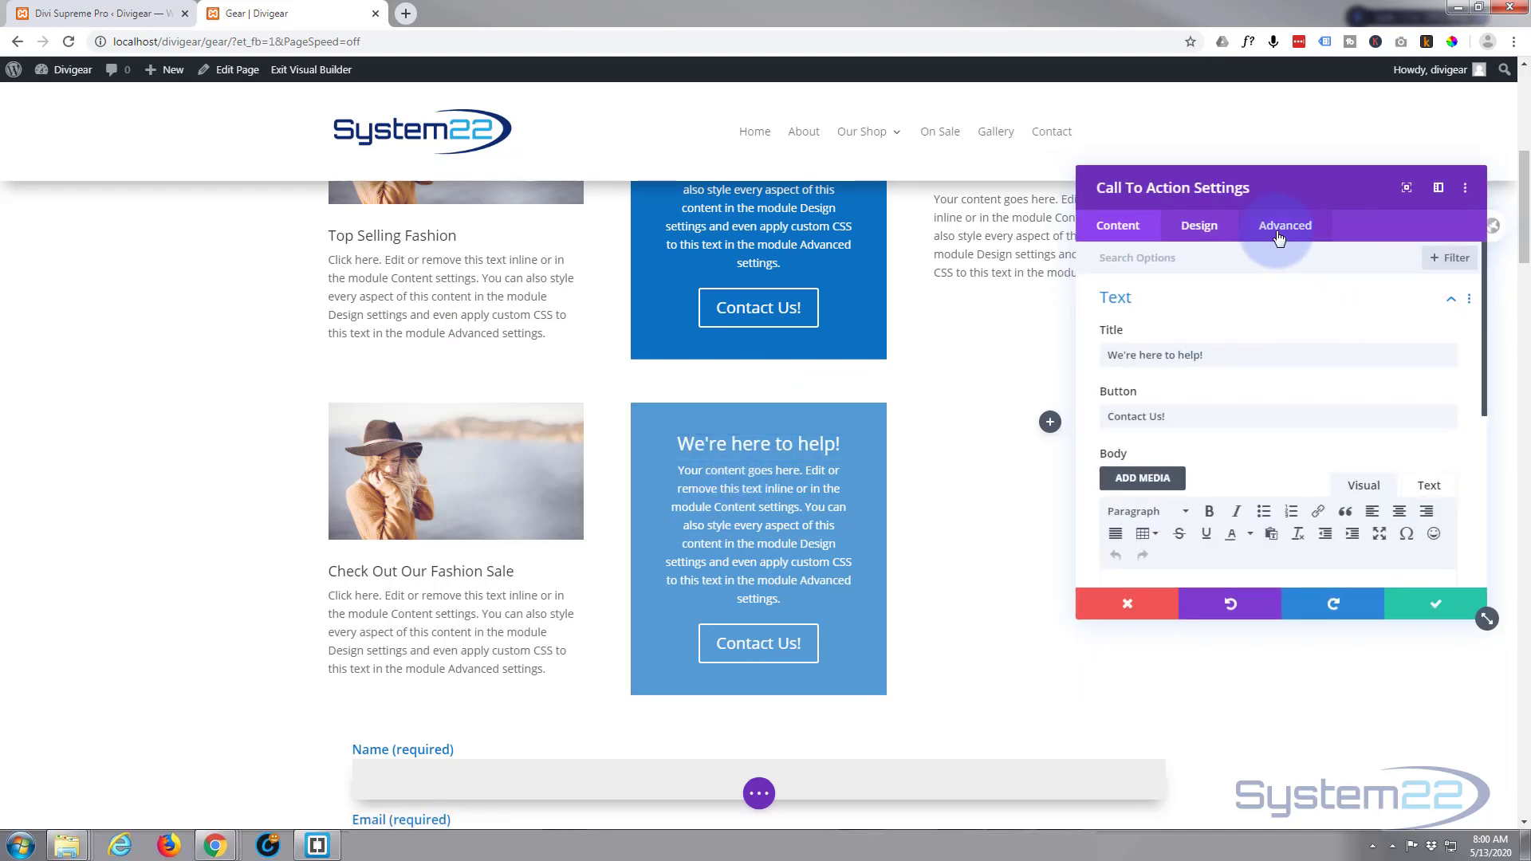
{"action": "left_click", "coordinate": [1282, 232]}
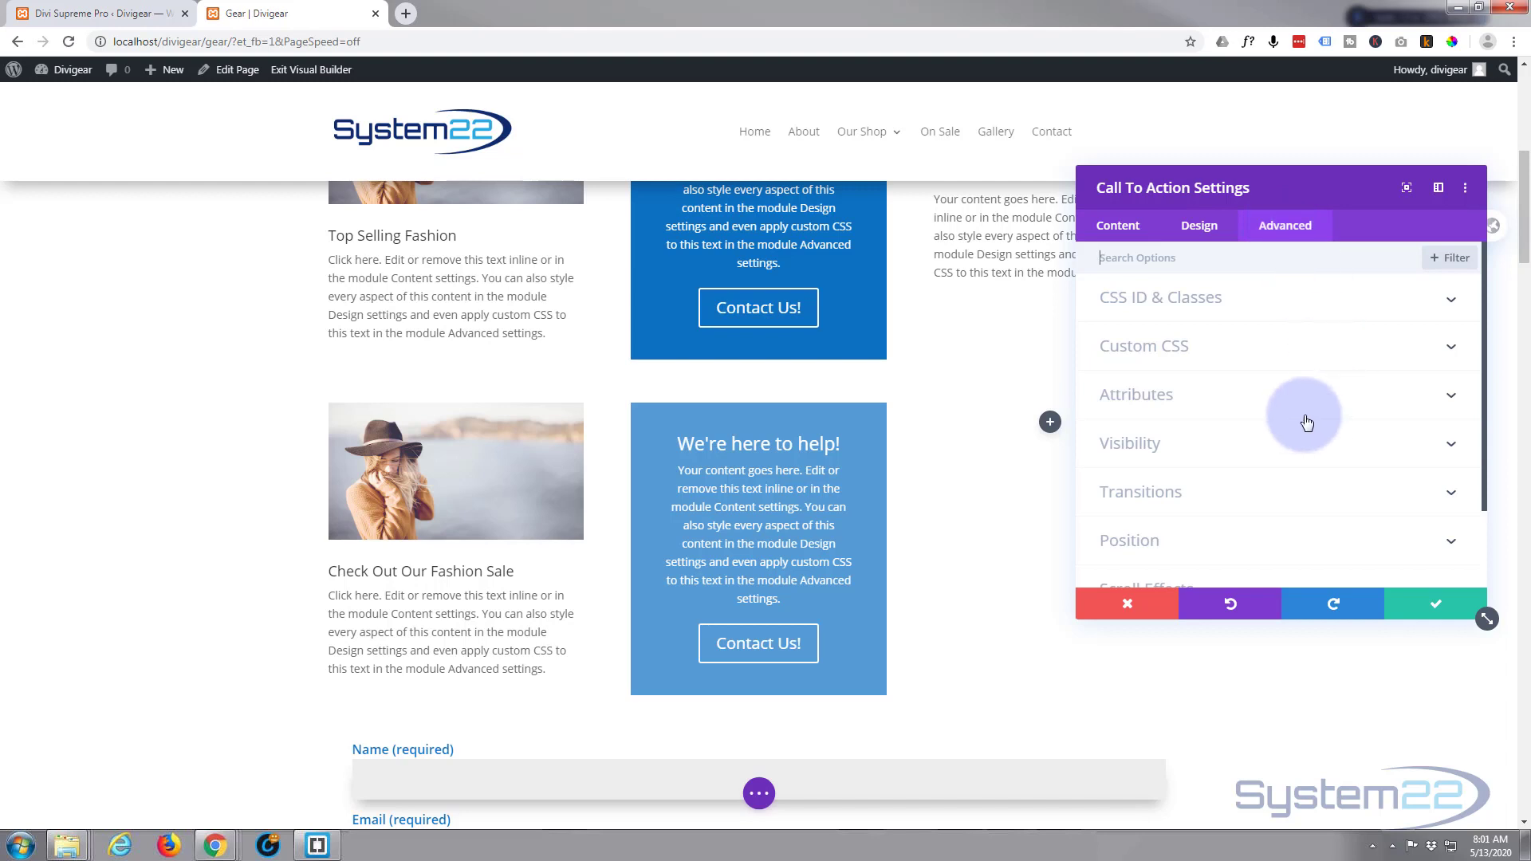
{"action": "scroll", "coordinate": [1305, 419], "scroll_direction": "down", "scroll_amount": 1}
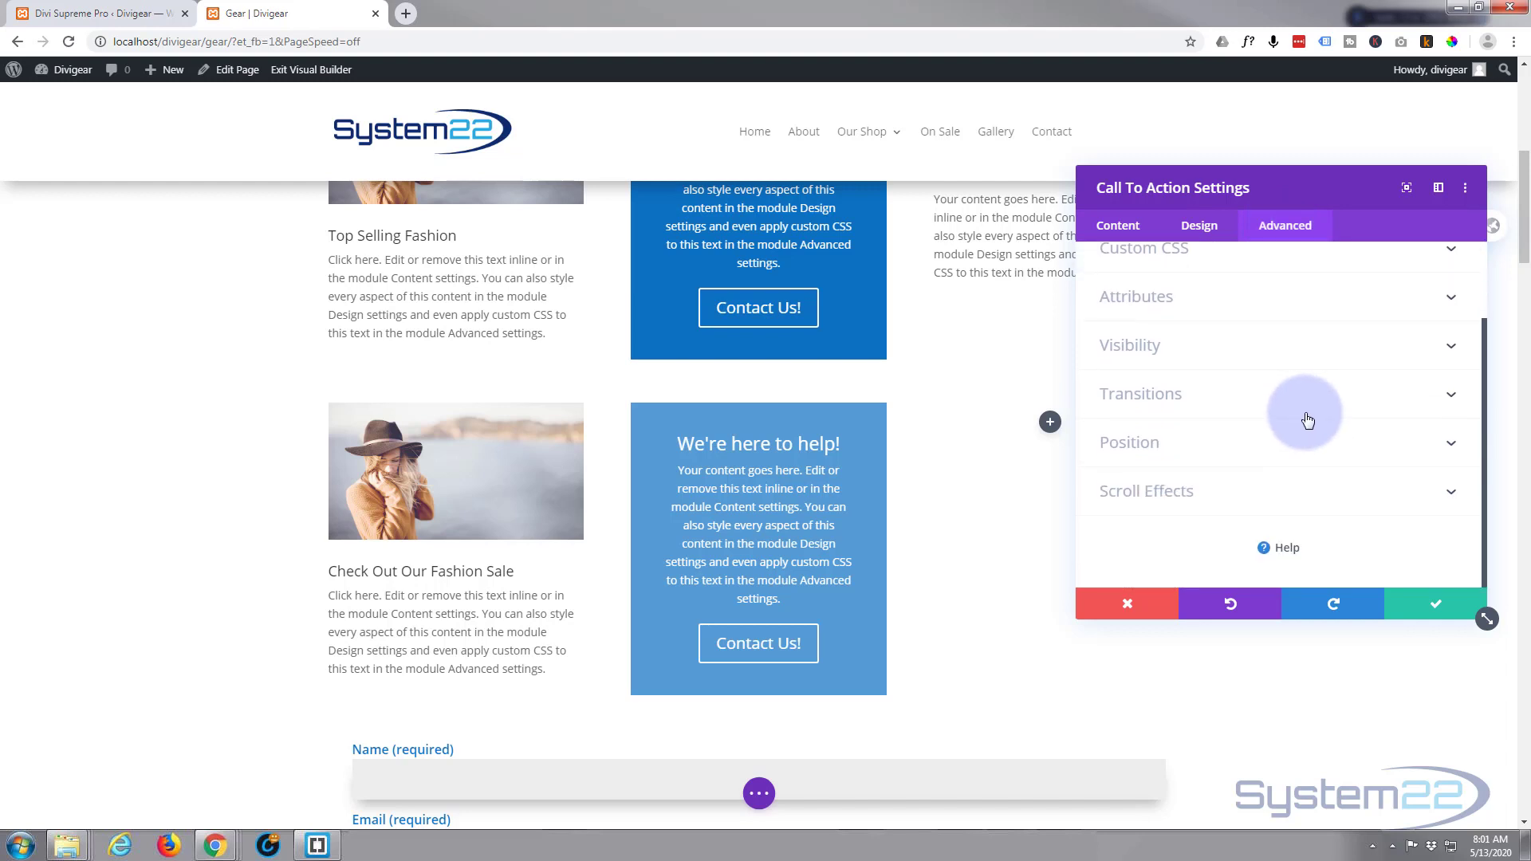
{"action": "left_click", "coordinate": [1270, 356]}
{"action": "scroll", "coordinate": [1270, 356], "scroll_direction": "down", "scroll_amount": 3}
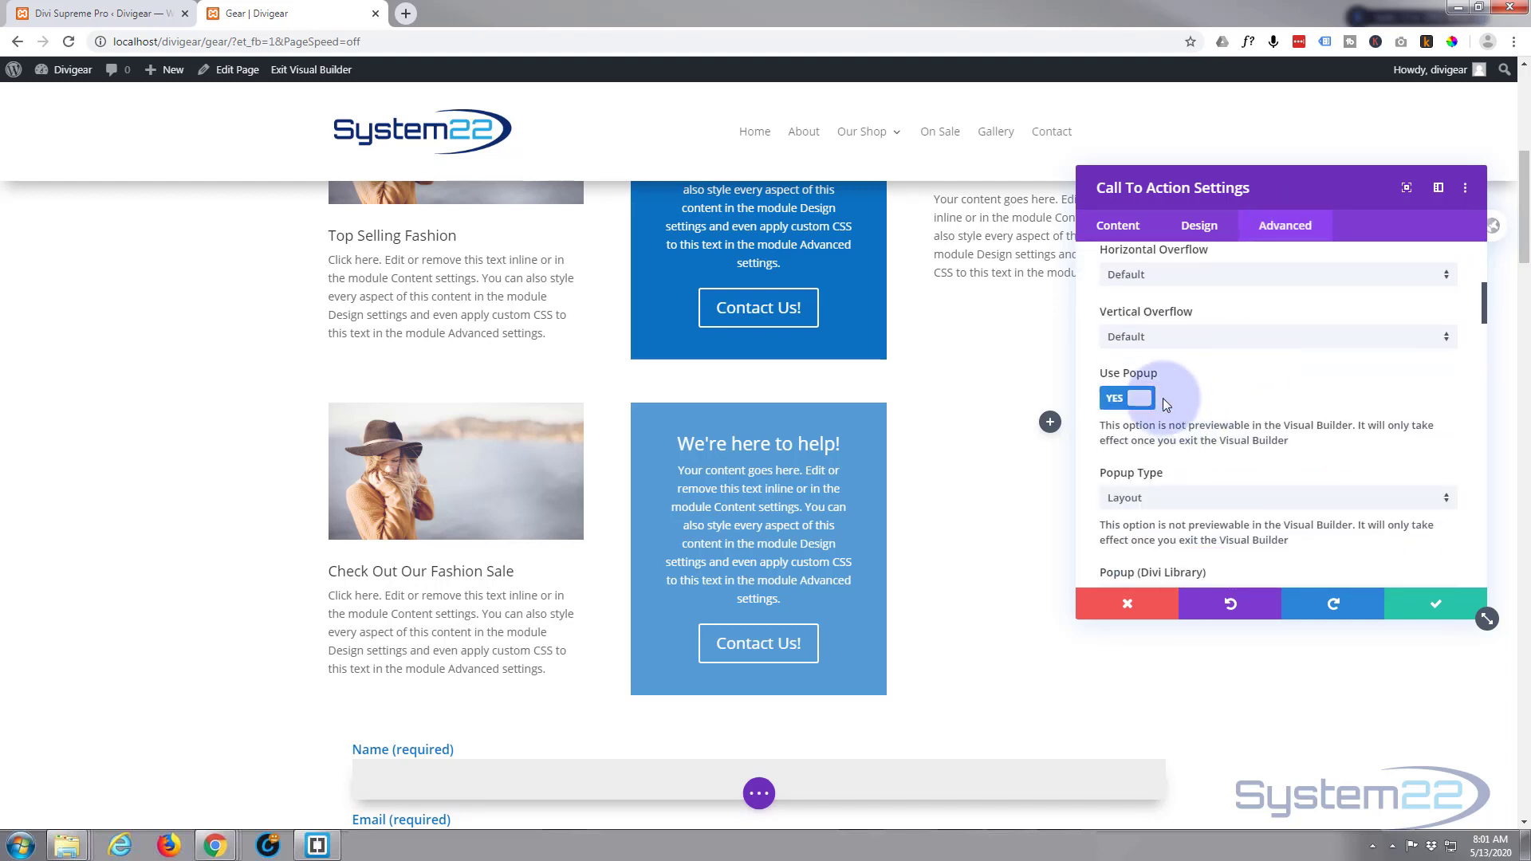
{"action": "scroll", "coordinate": [1272, 386], "scroll_direction": "down", "scroll_amount": 1}
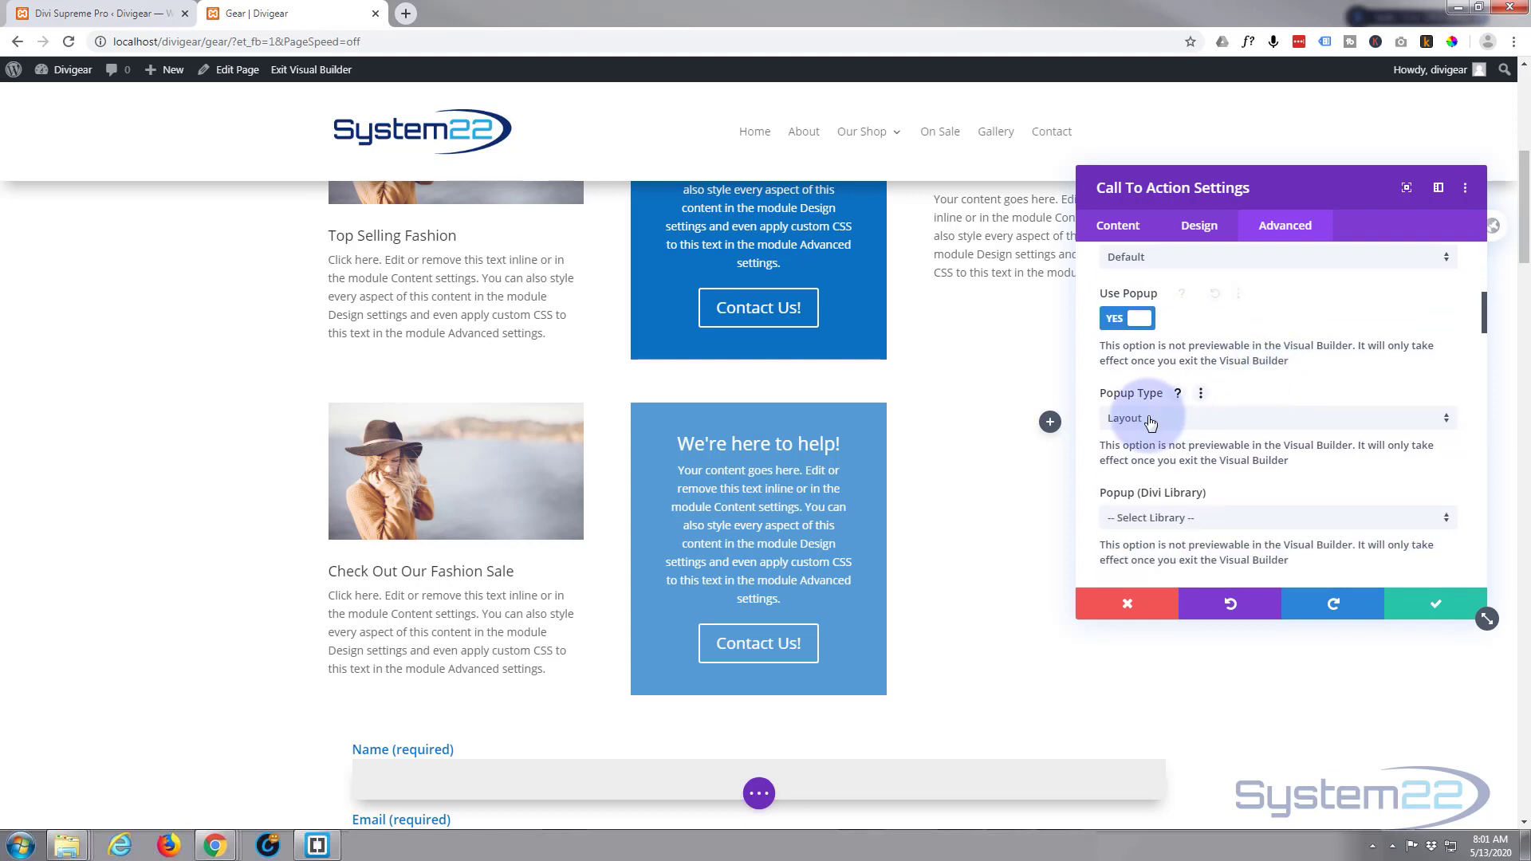
{"action": "scroll", "coordinate": [1151, 419], "scroll_direction": "down", "scroll_amount": 1}
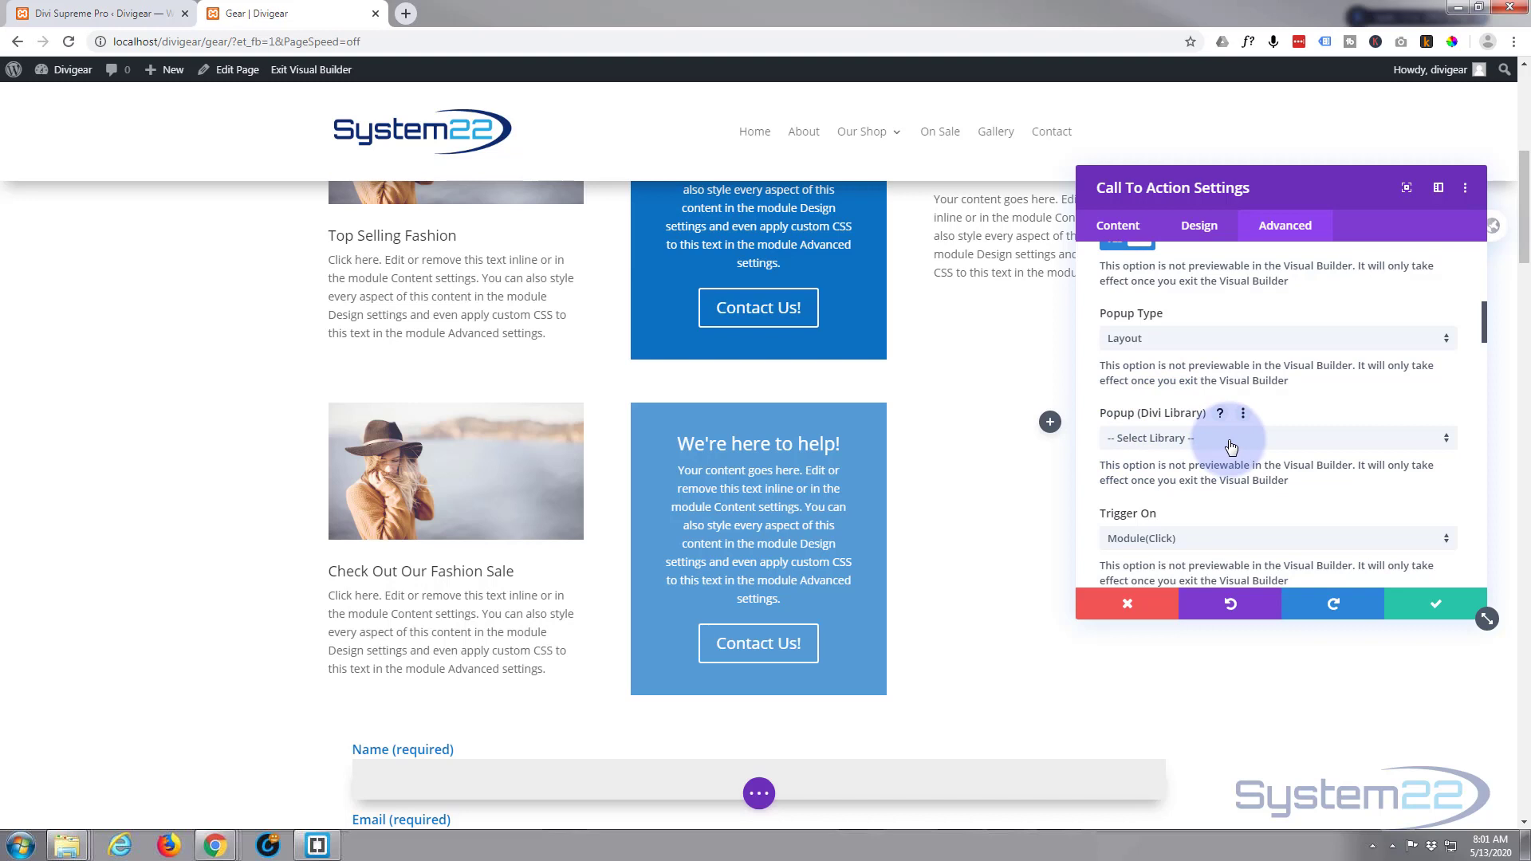
Step: Set the popup's Divi Library layout to Contact and bring up the Trigger On choices
{"action": "left_click", "coordinate": [1231, 441]}
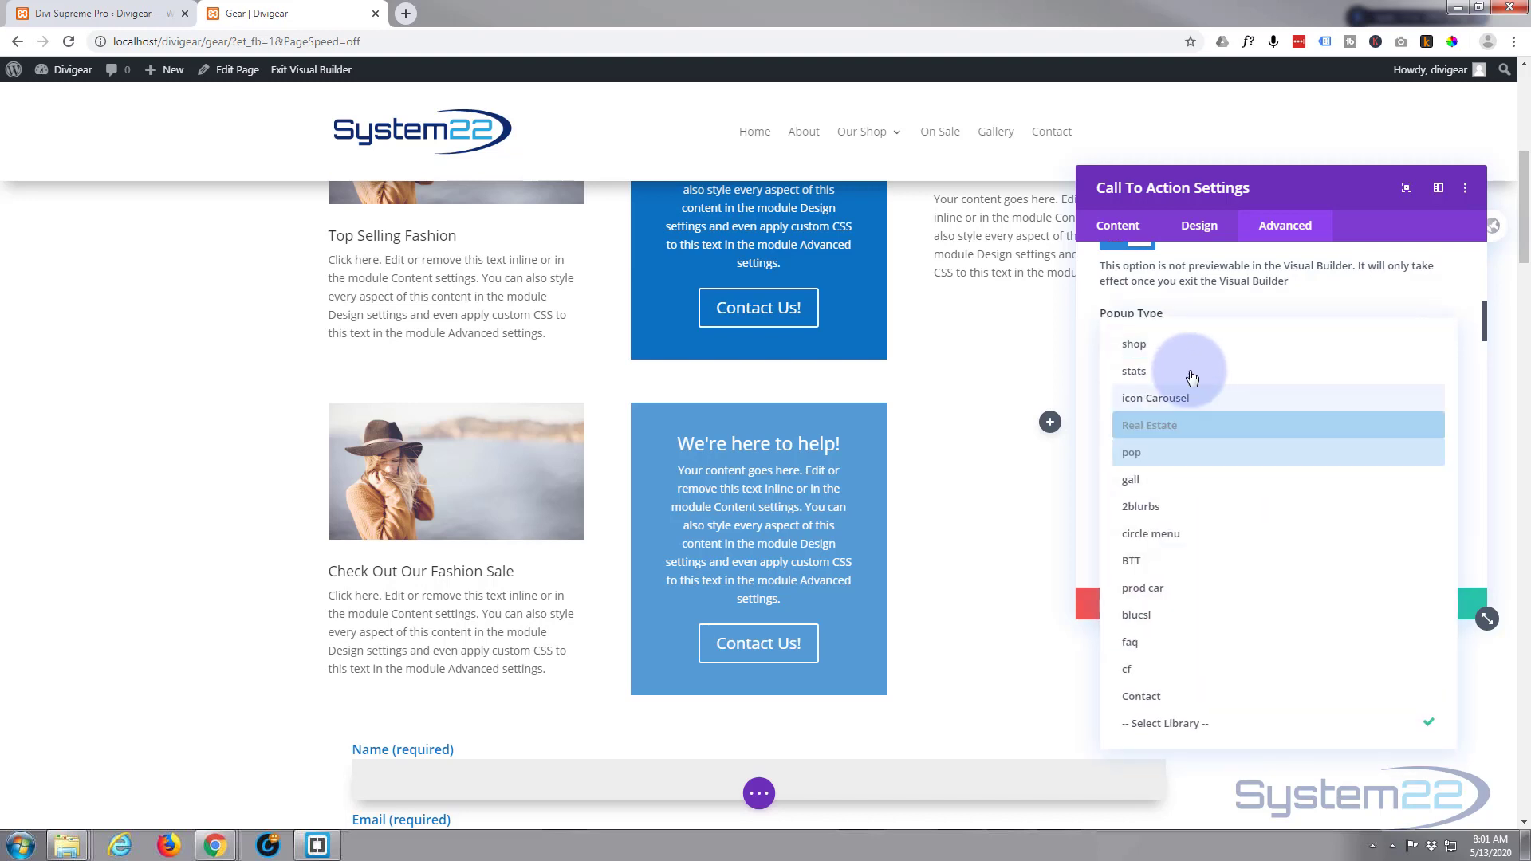
{"action": "left_click", "coordinate": [1141, 696]}
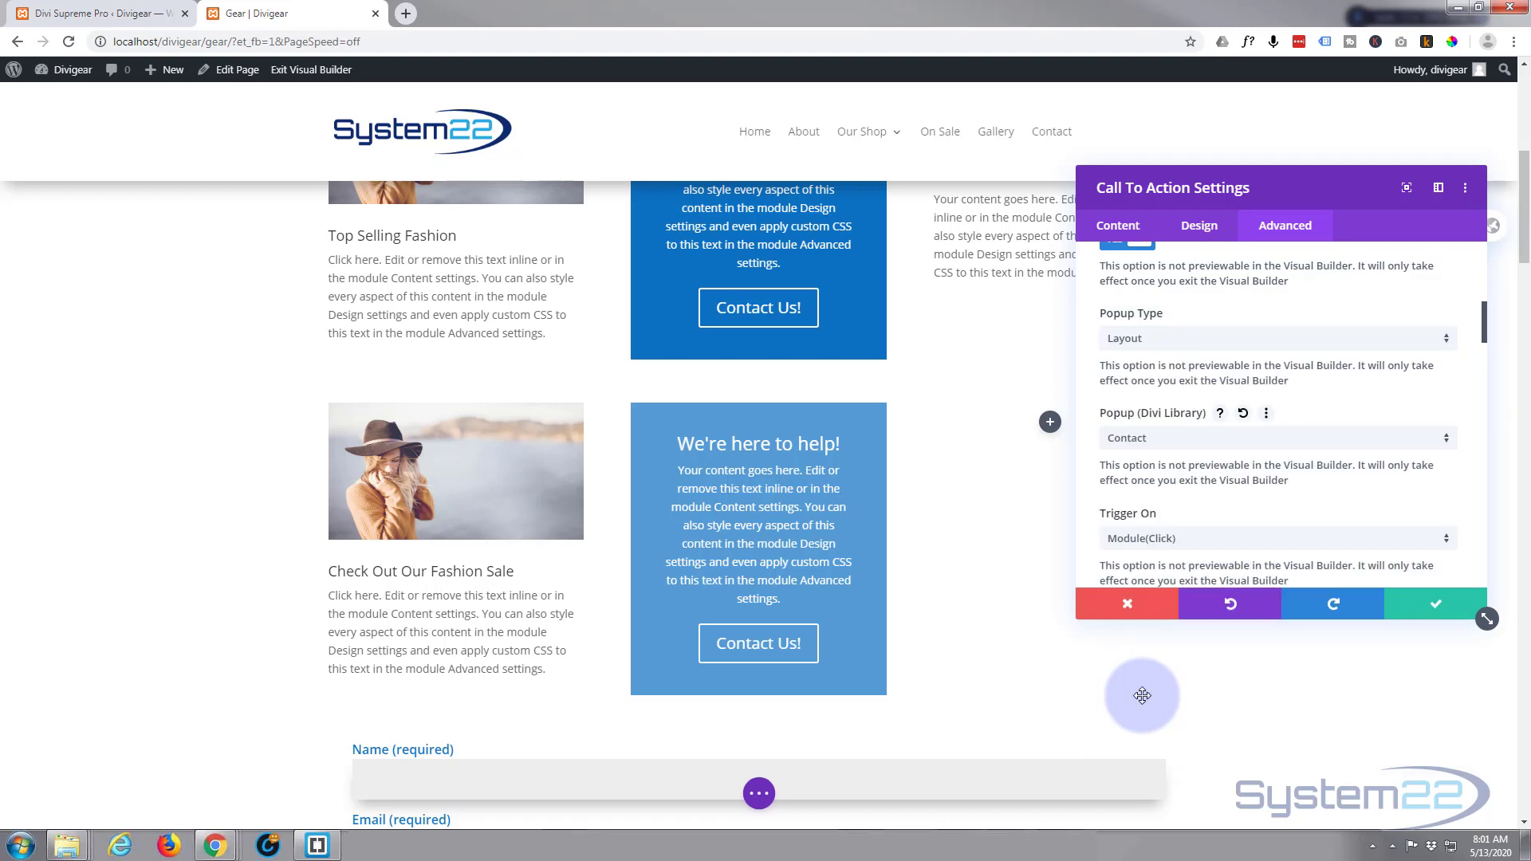
{"action": "scroll", "coordinate": [1262, 395], "scroll_direction": "down", "scroll_amount": 2}
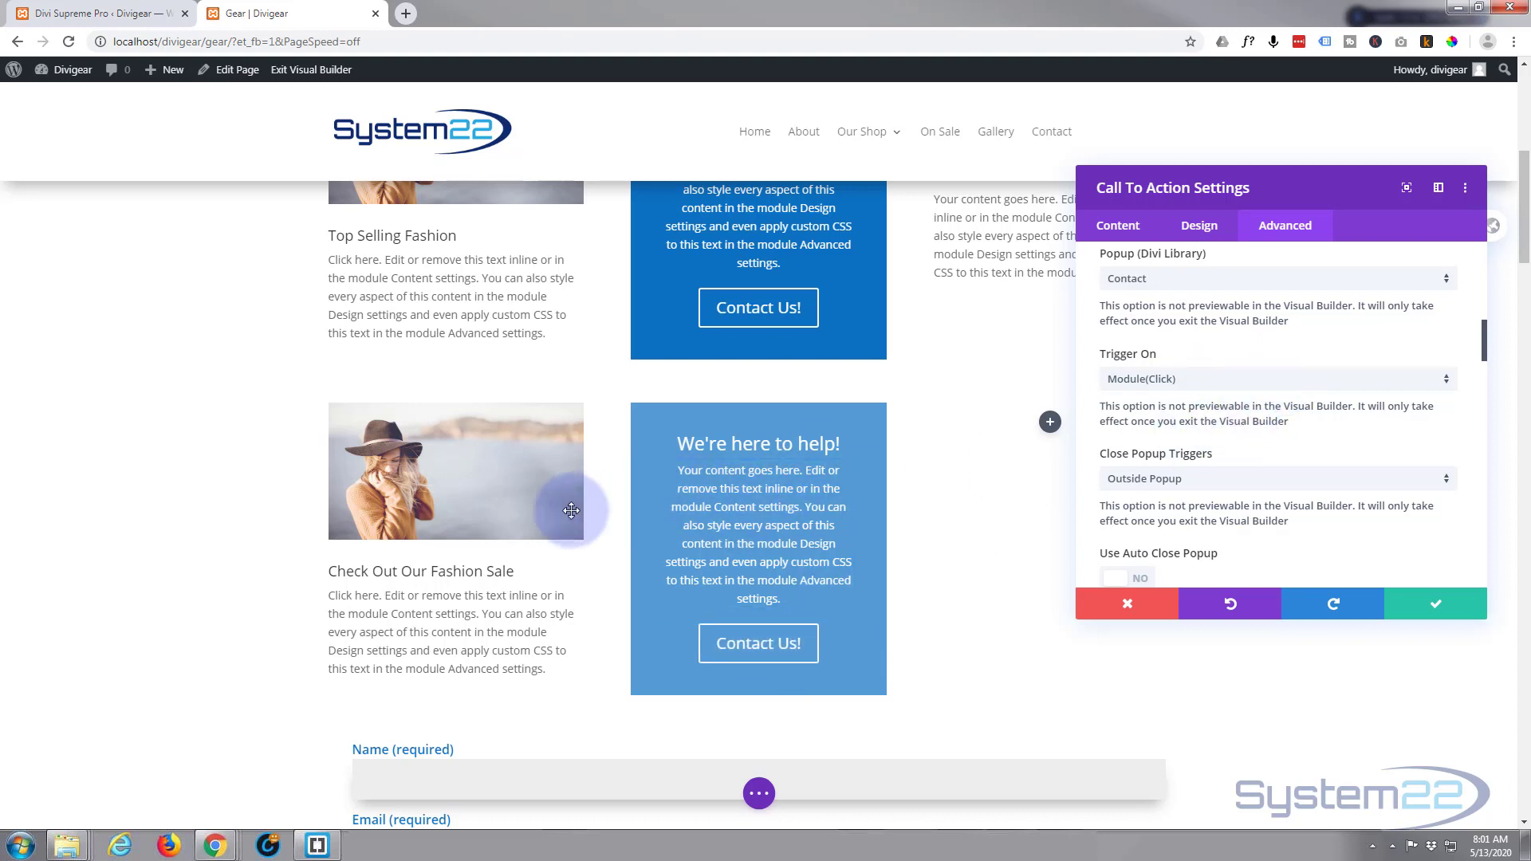
{"action": "left_click", "coordinate": [1309, 379]}
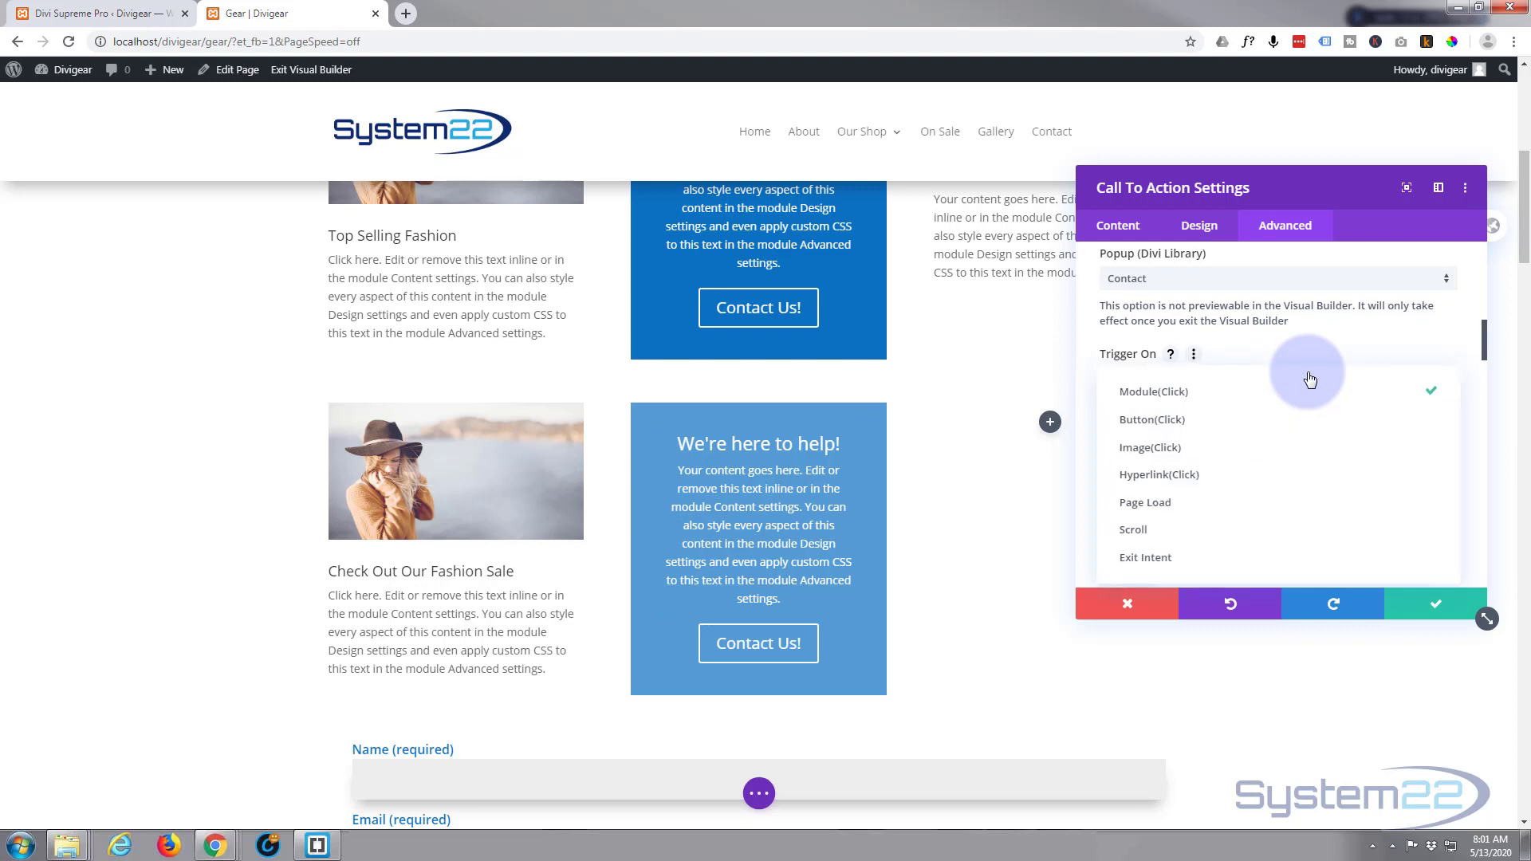
Step: Set the popup to trigger on Button(Click)
{"action": "left_click", "coordinate": [1146, 421]}
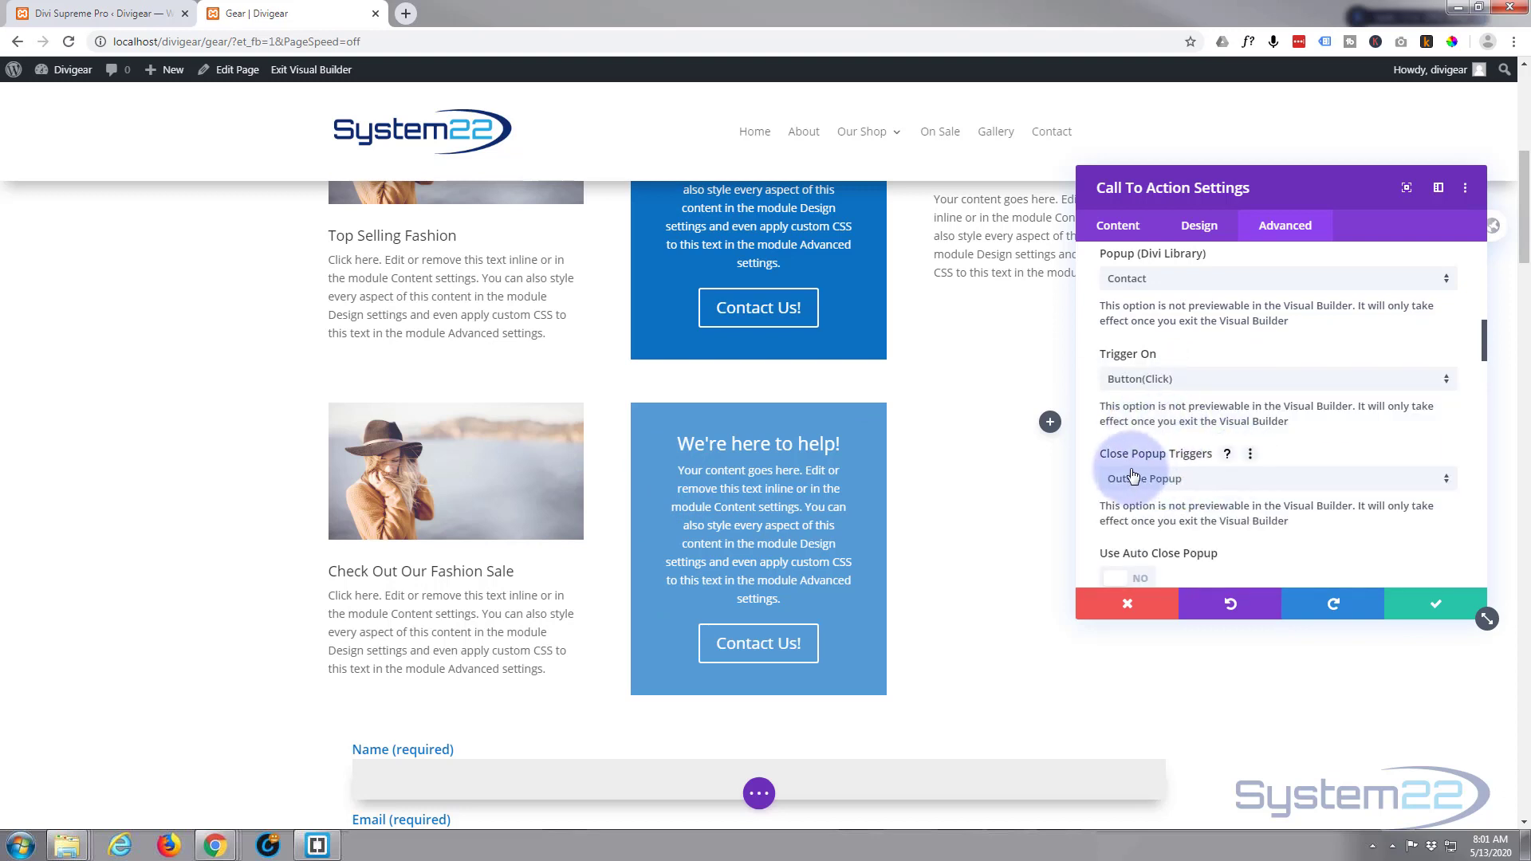
{"action": "scroll", "coordinate": [1212, 492], "scroll_direction": "down", "scroll_amount": 2}
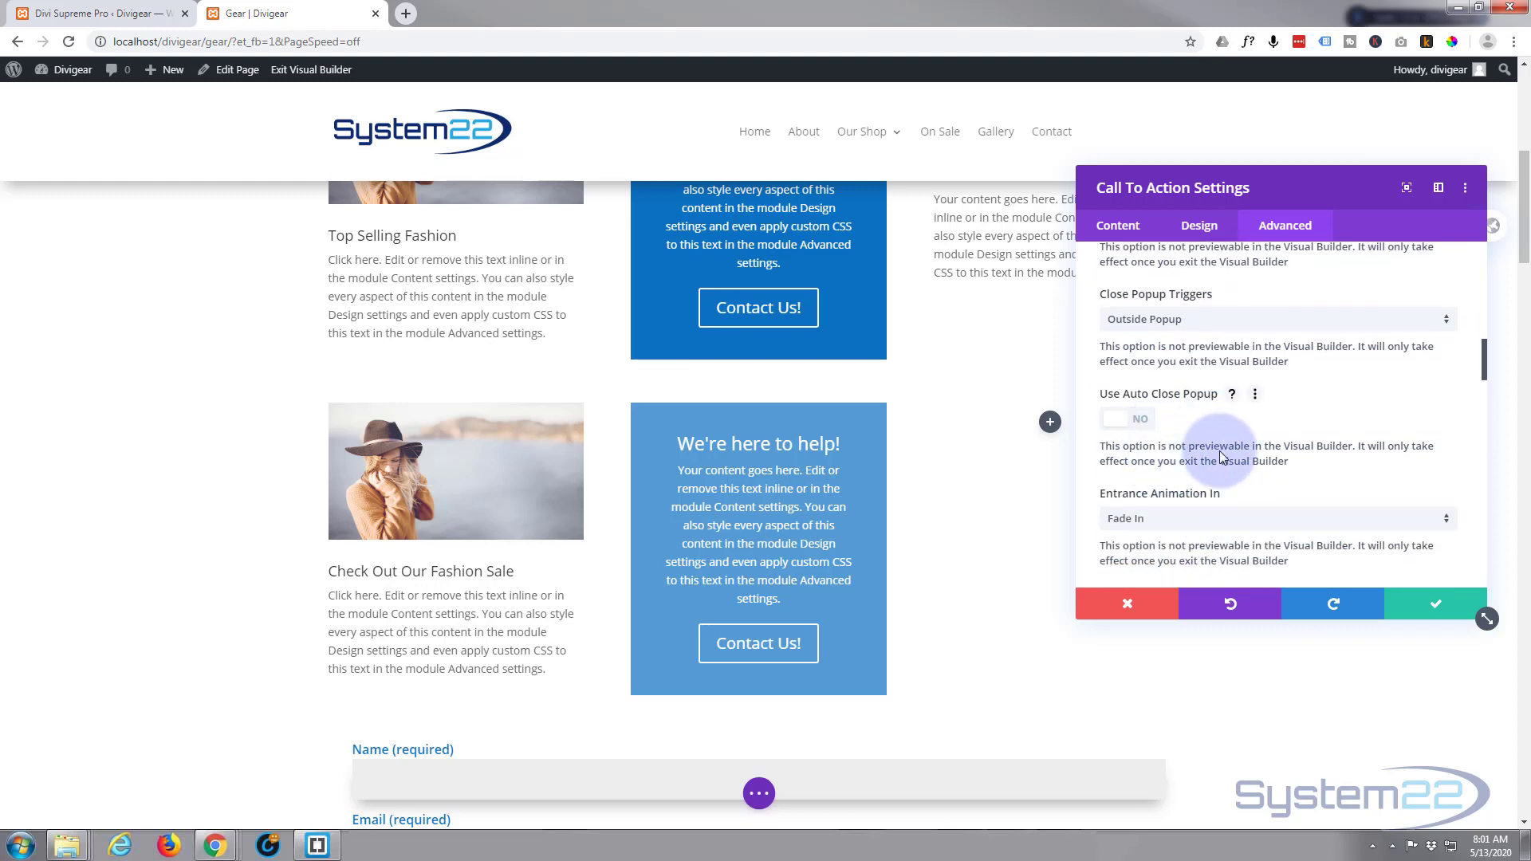
{"action": "scroll", "coordinate": [1220, 454], "scroll_direction": "down", "scroll_amount": 1}
Step: Give the popup a Swing entrance animation and a Bounce Out exit animation
{"action": "left_click", "coordinate": [1191, 443]}
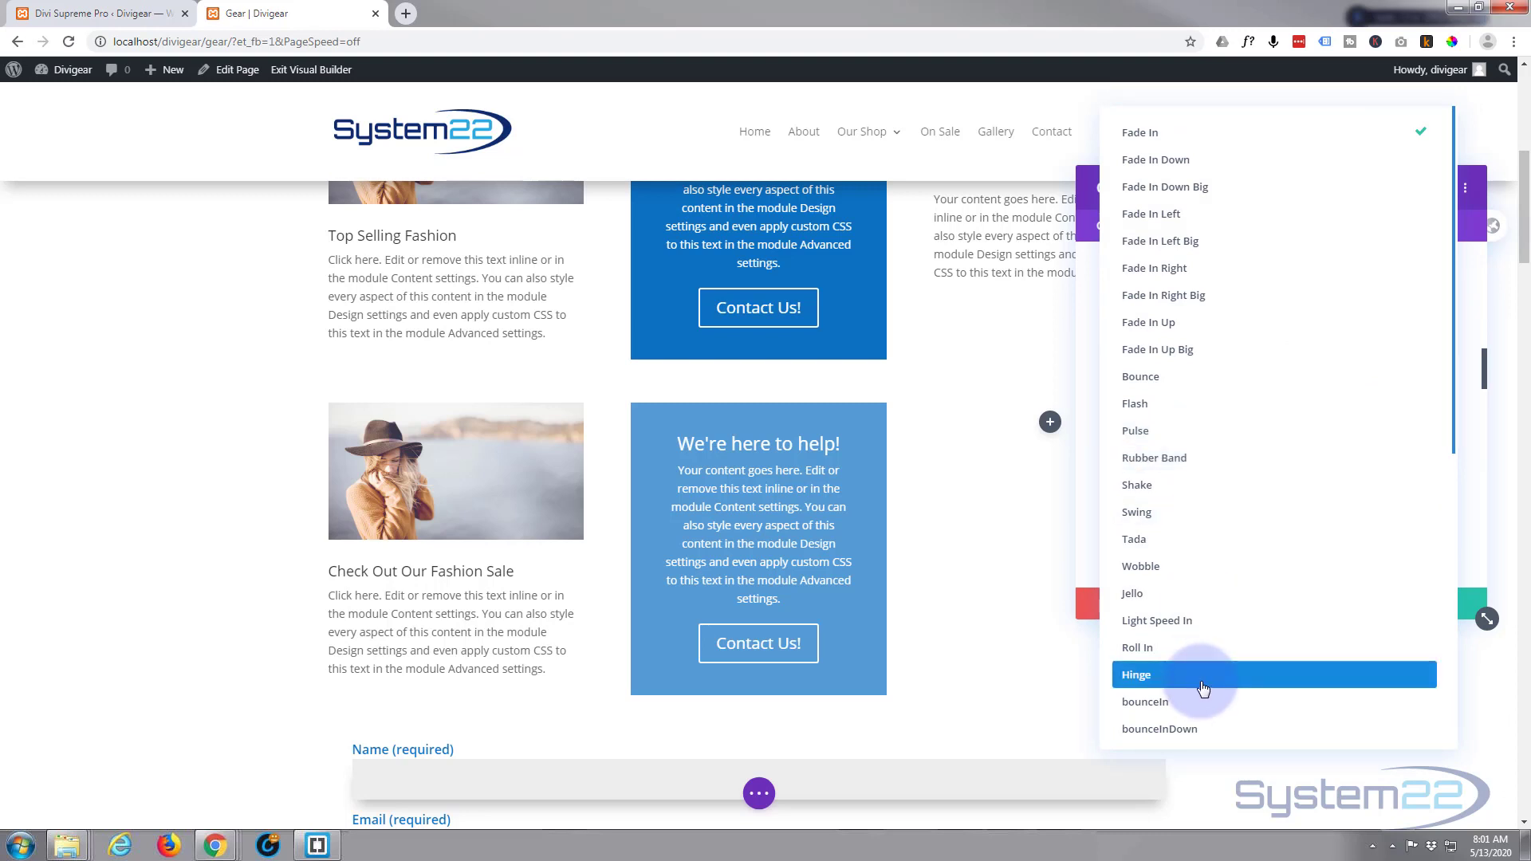
{"action": "left_click", "coordinate": [1169, 512]}
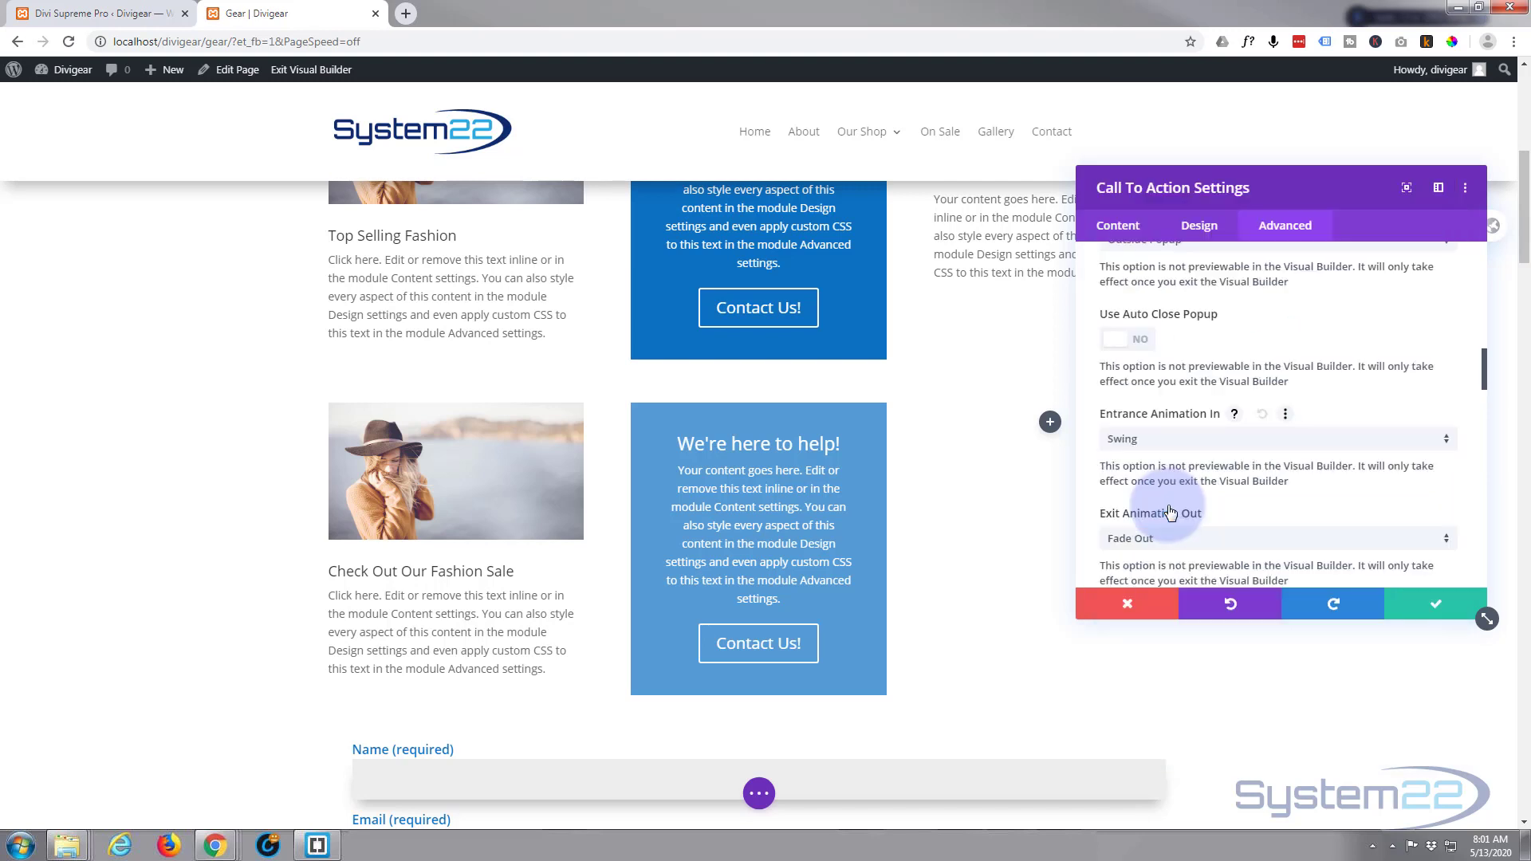
{"action": "scroll", "coordinate": [1193, 502], "scroll_direction": "down", "scroll_amount": 1}
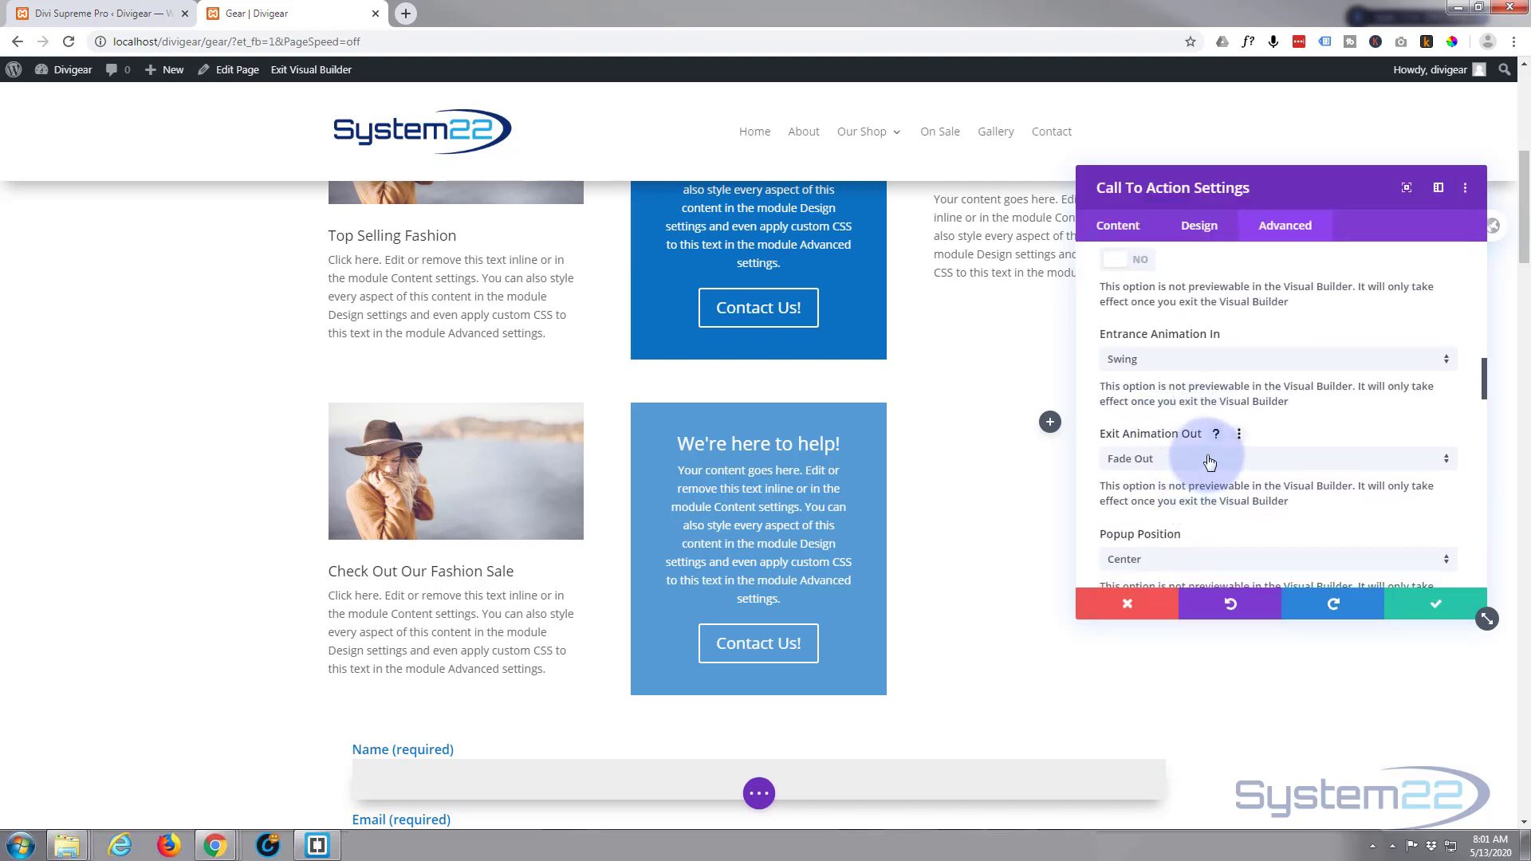
{"action": "left_click", "coordinate": [1206, 469]}
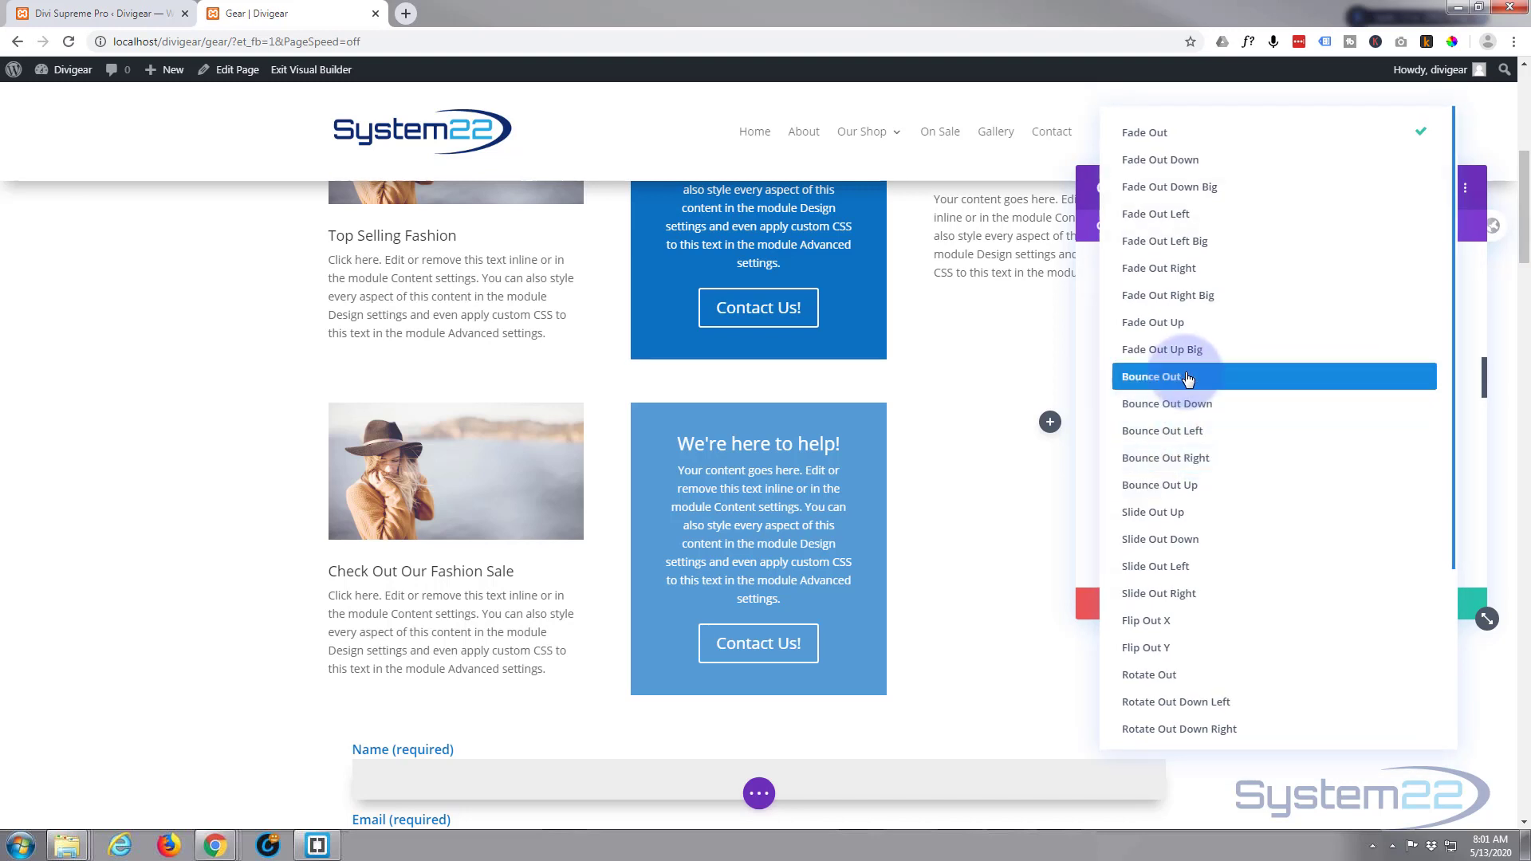
{"action": "left_click", "coordinate": [1187, 378]}
{"action": "scroll", "coordinate": [1250, 503], "scroll_direction": "down", "scroll_amount": 2}
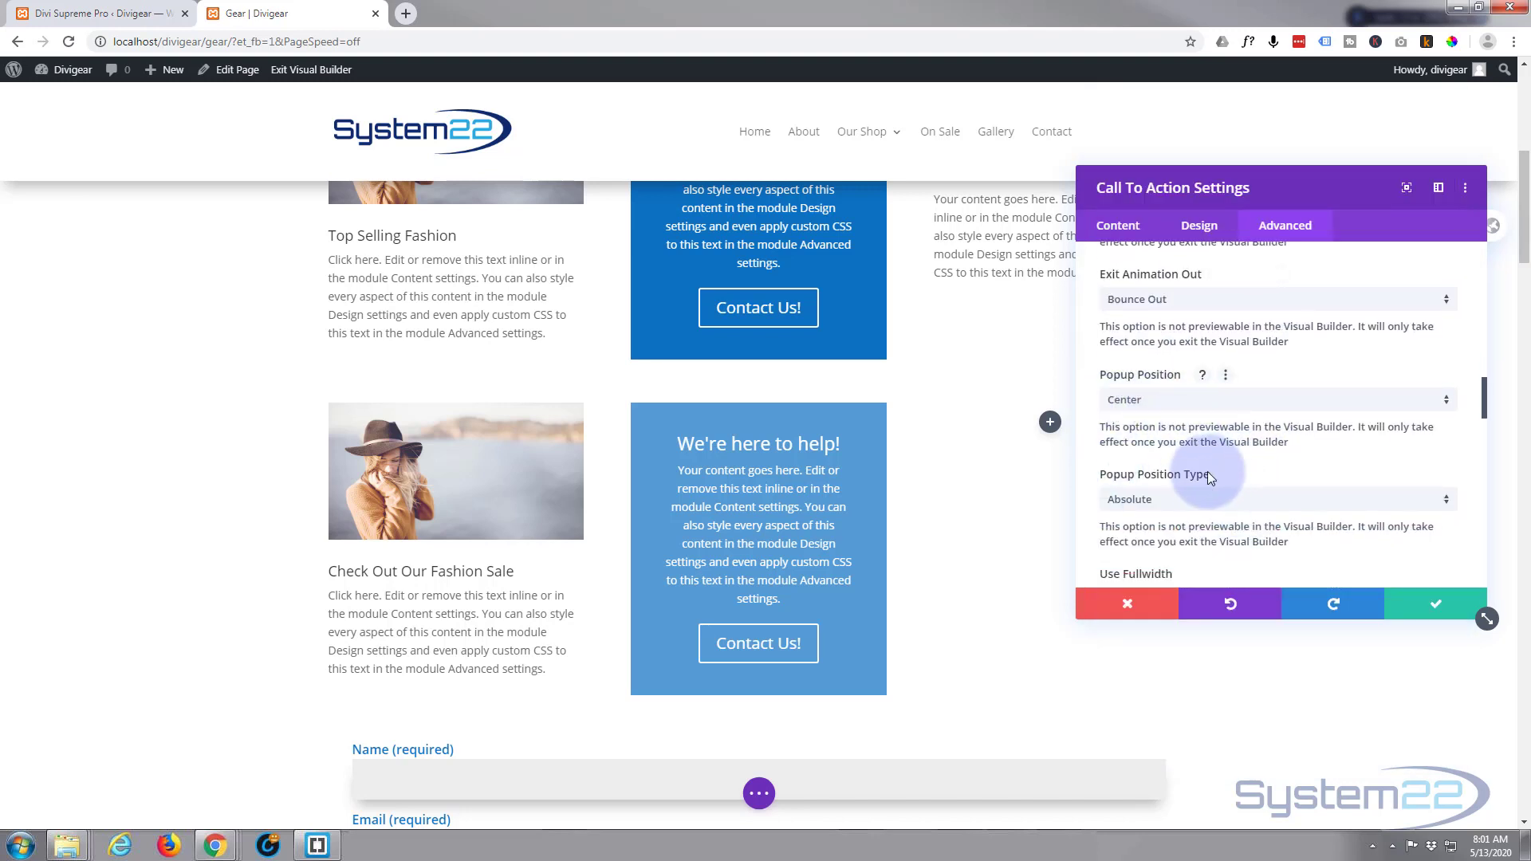
{"action": "scroll", "coordinate": [1204, 470], "scroll_direction": "down", "scroll_amount": 1}
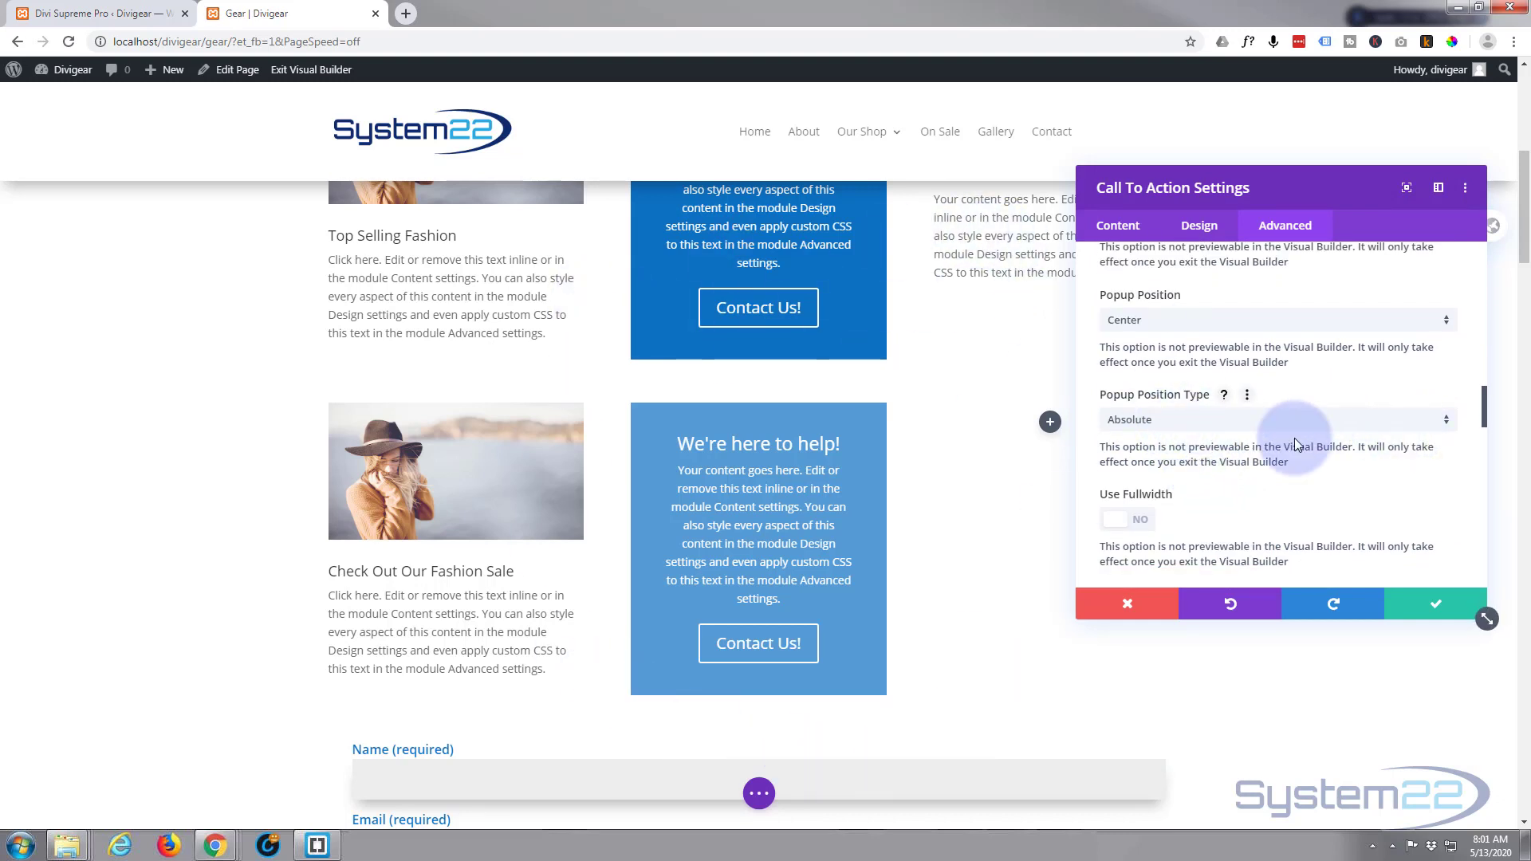
{"action": "scroll", "coordinate": [1294, 438], "scroll_direction": "down", "scroll_amount": 1}
{"action": "scroll", "coordinate": [1252, 437], "scroll_direction": "down", "scroll_amount": 2}
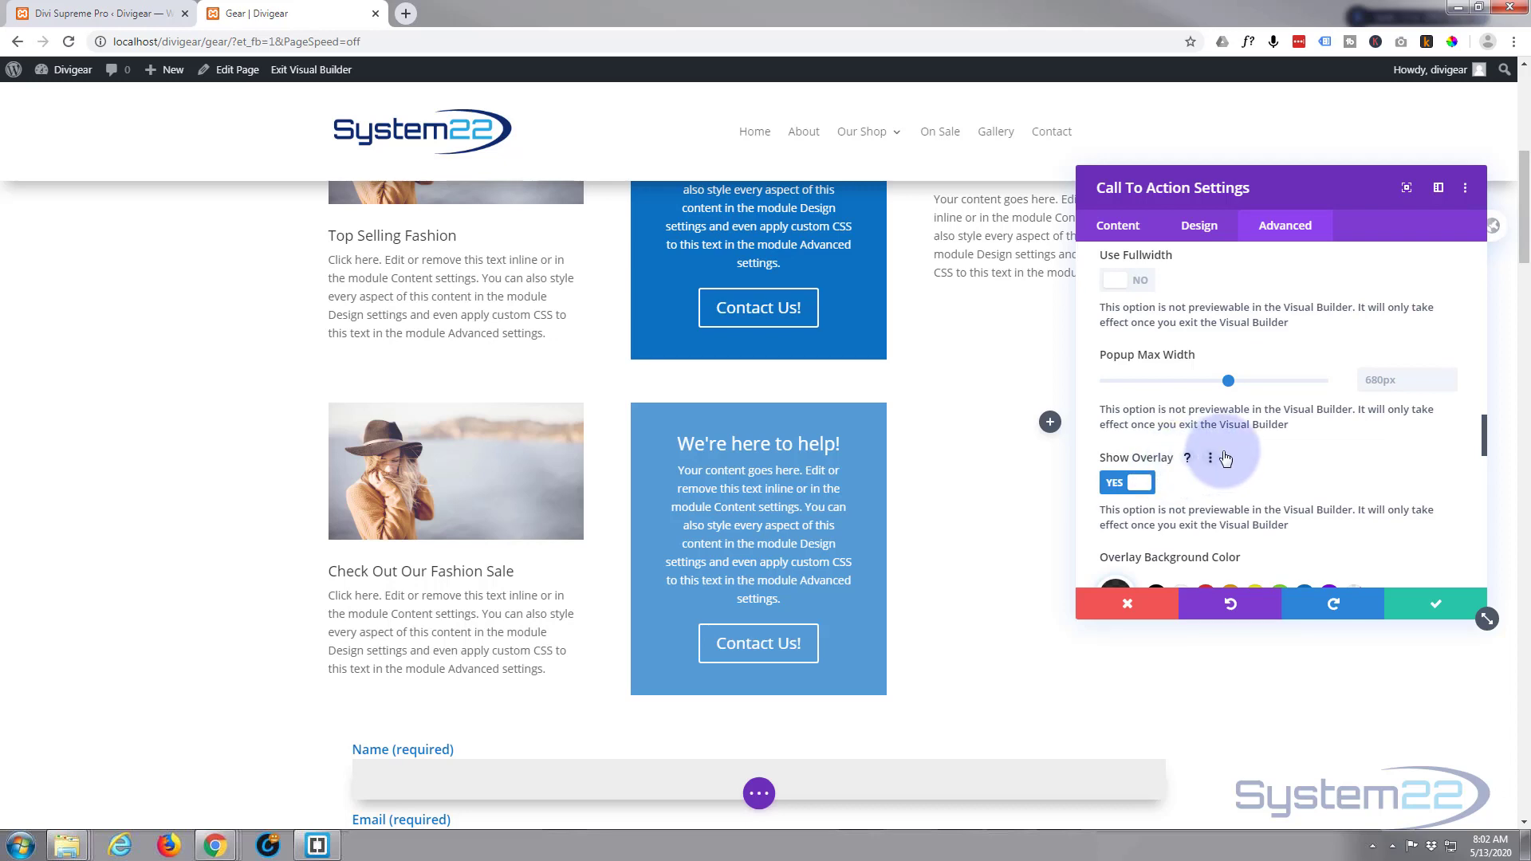
{"action": "scroll", "coordinate": [1241, 452], "scroll_direction": "down", "scroll_amount": 1}
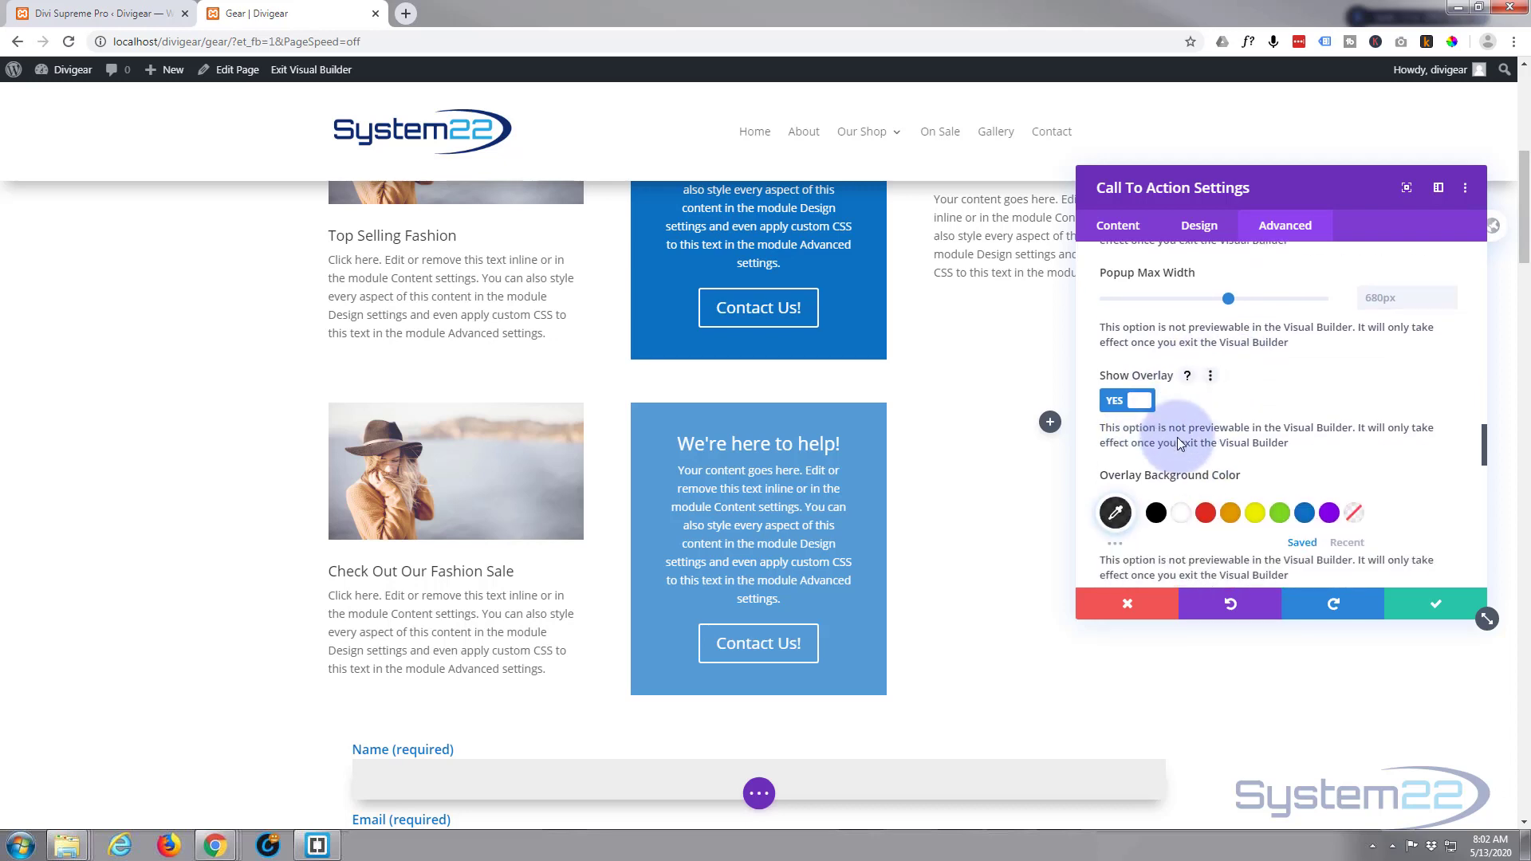
{"action": "scroll", "coordinate": [1180, 445], "scroll_direction": "down", "scroll_amount": 1}
{"action": "scroll", "coordinate": [1263, 478], "scroll_direction": "down", "scroll_amount": 1}
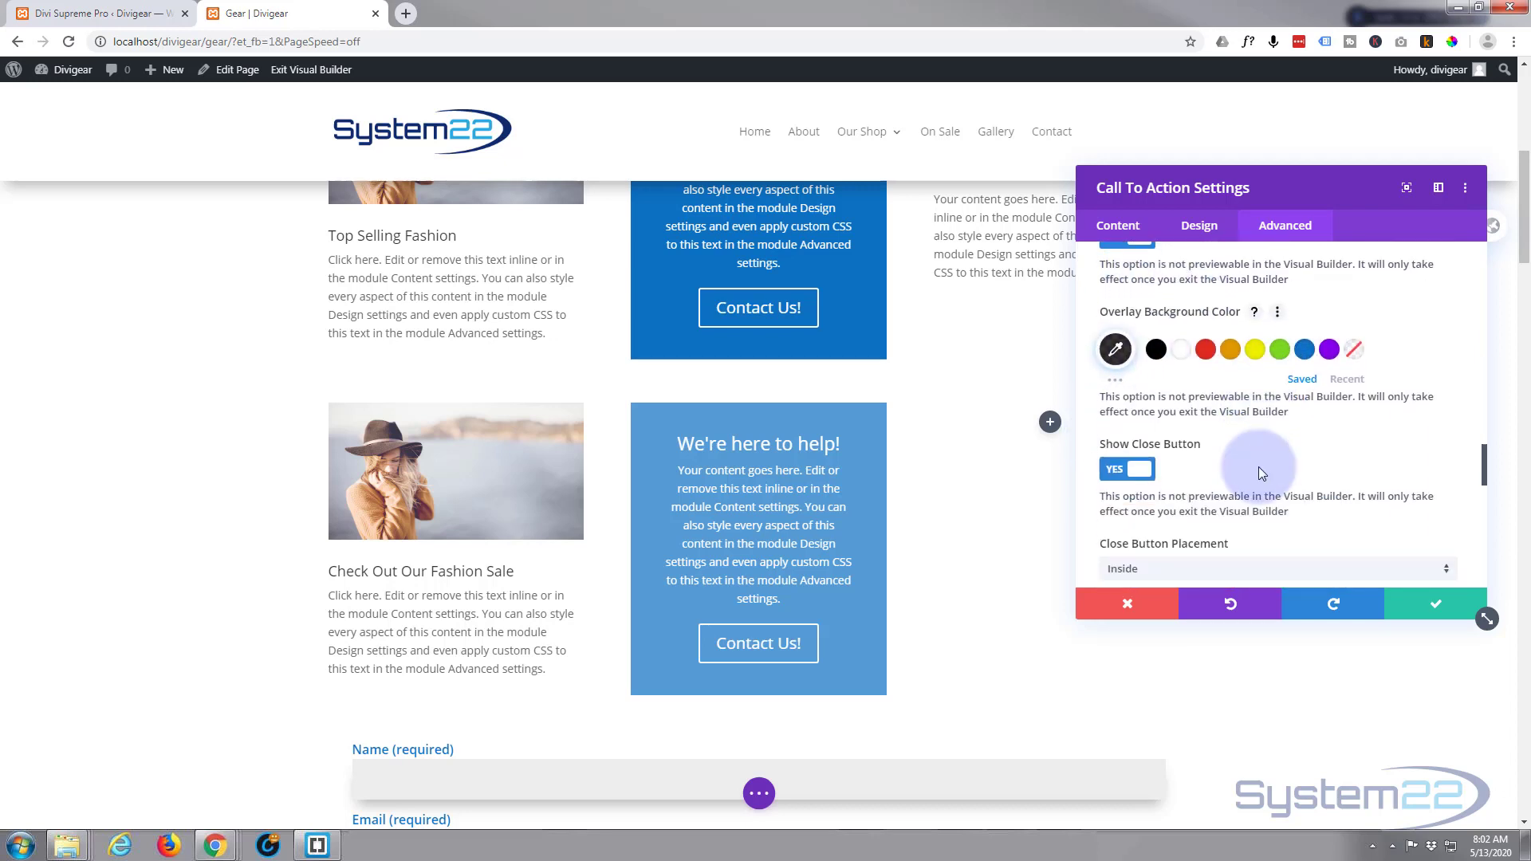
{"action": "scroll", "coordinate": [1259, 473], "scroll_direction": "down", "scroll_amount": 1}
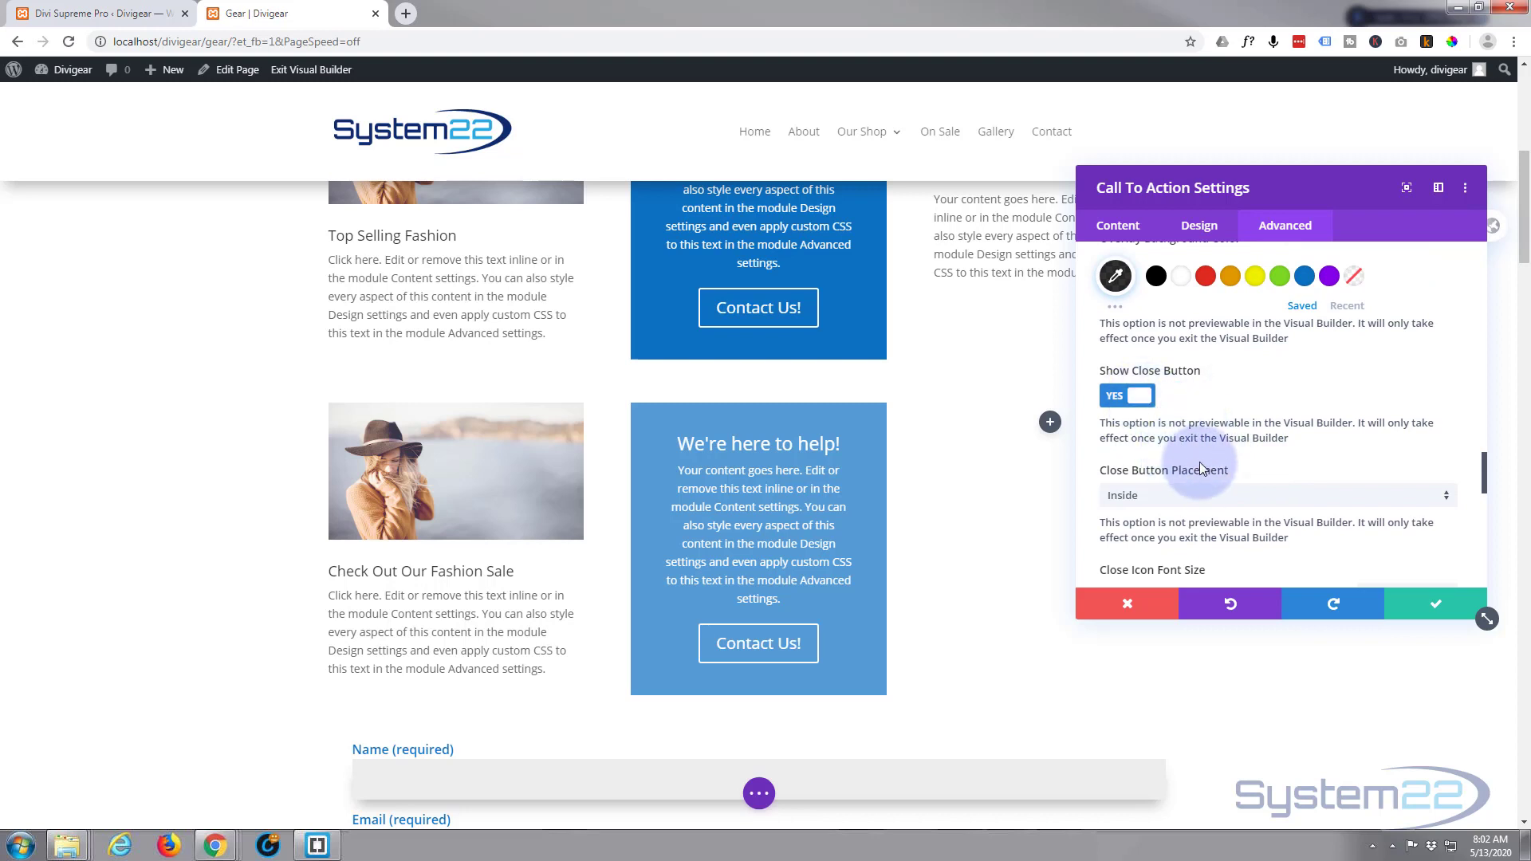
{"action": "scroll", "coordinate": [1201, 469], "scroll_direction": "down", "scroll_amount": 2}
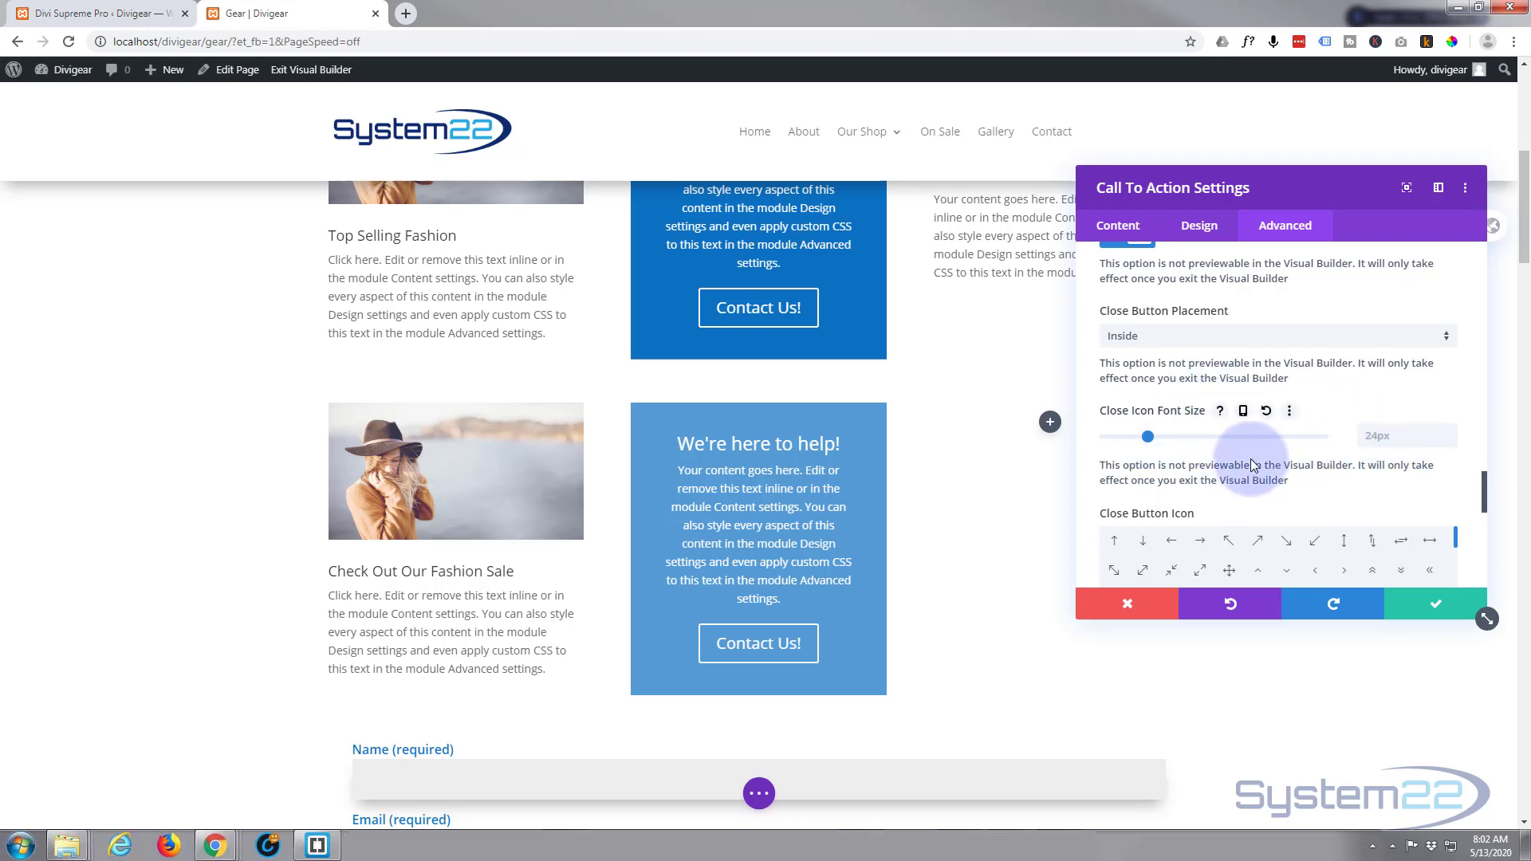
{"action": "scroll", "coordinate": [1252, 466], "scroll_direction": "down", "scroll_amount": 1}
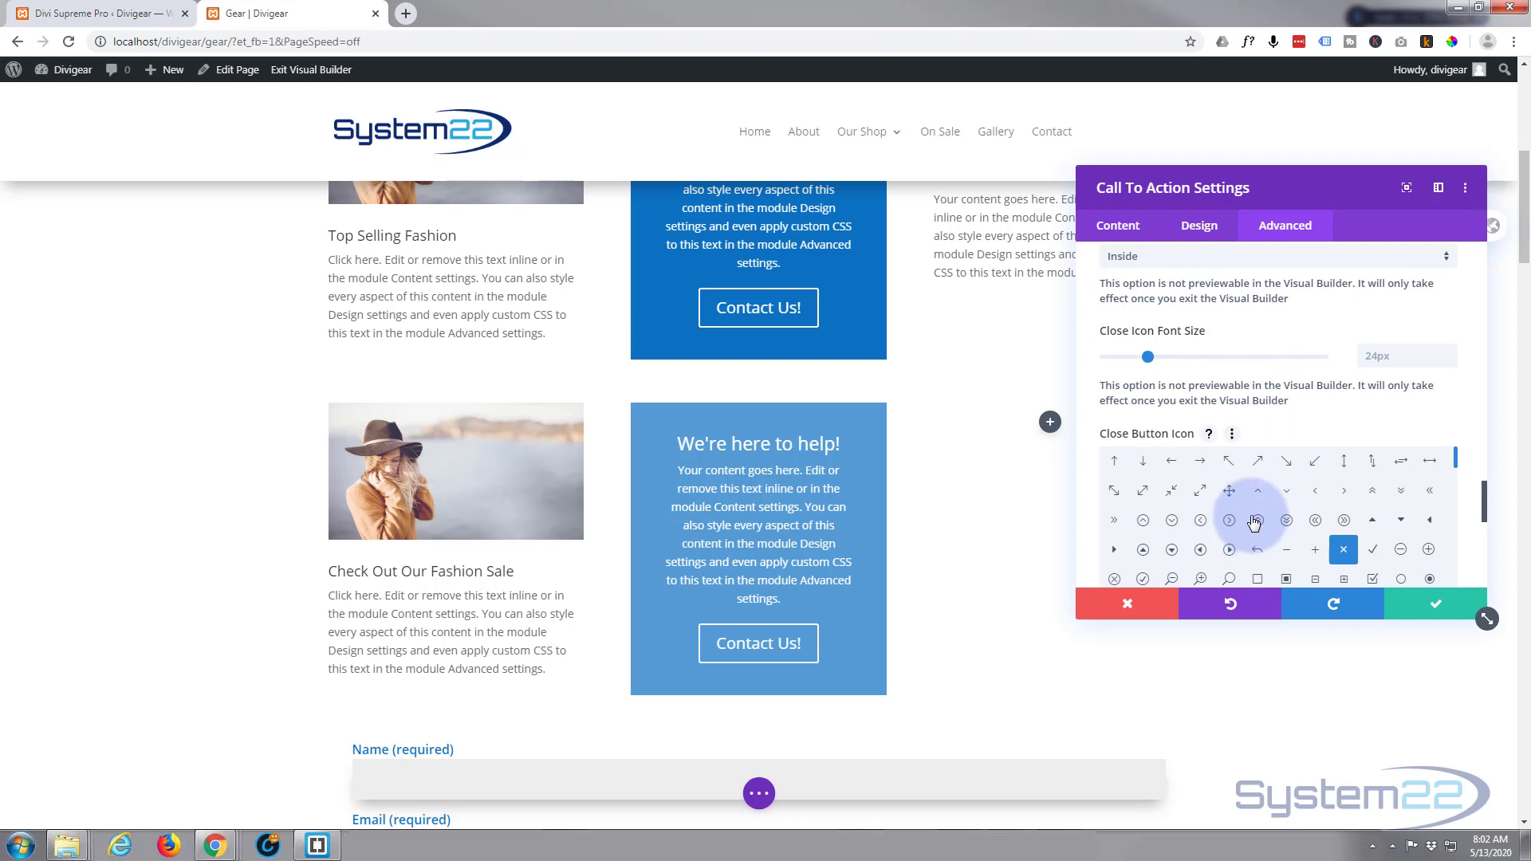
{"action": "scroll", "coordinate": [1253, 522], "scroll_direction": "down", "scroll_amount": 5}
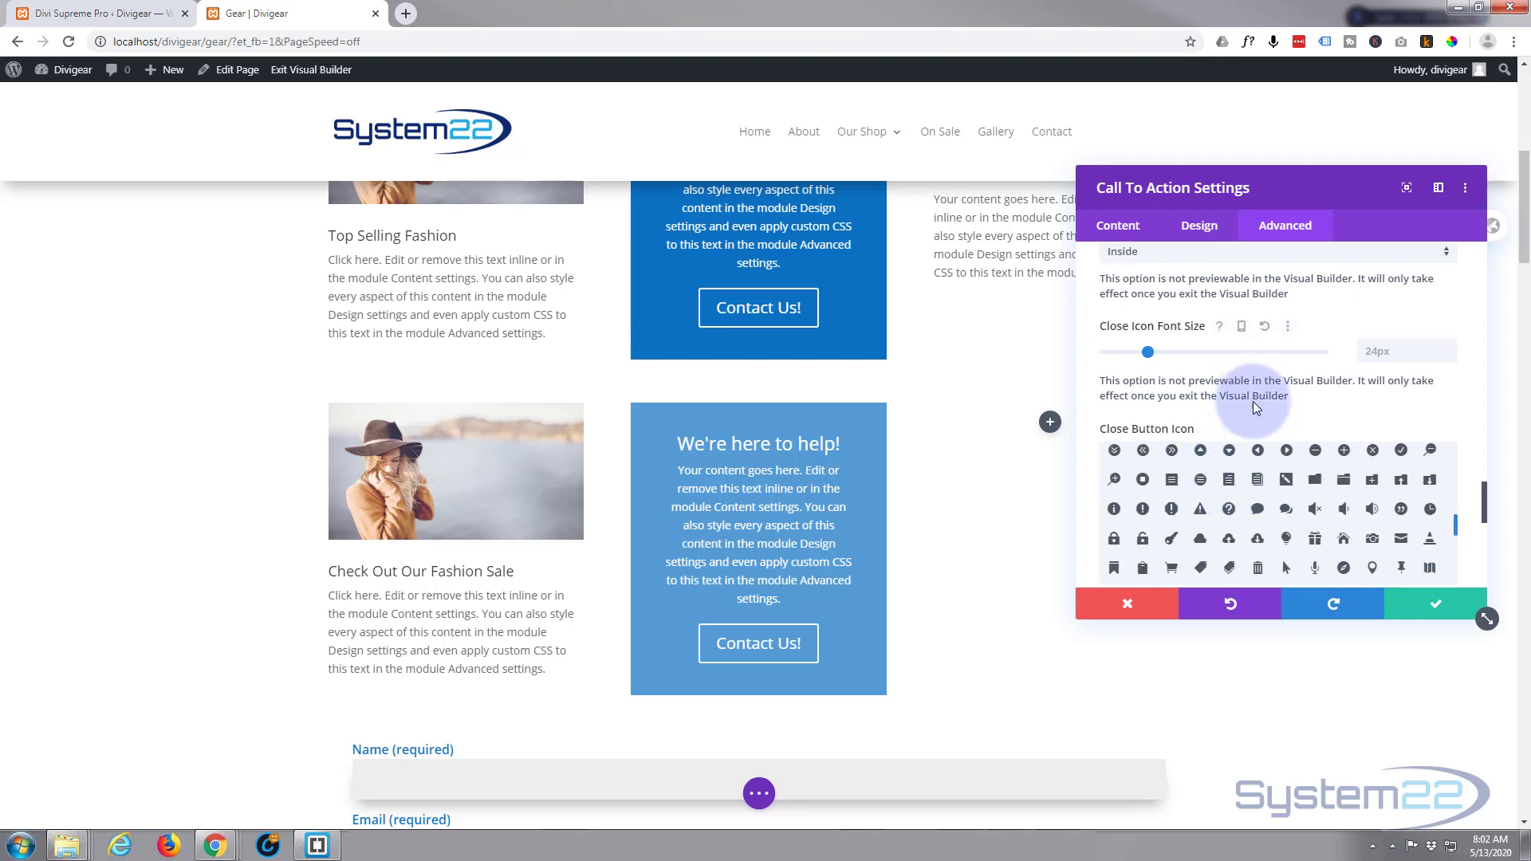
{"action": "scroll", "coordinate": [1252, 400], "scroll_direction": "down", "scroll_amount": 1}
{"action": "scroll", "coordinate": [1079, 465], "scroll_direction": "down", "scroll_amount": 2}
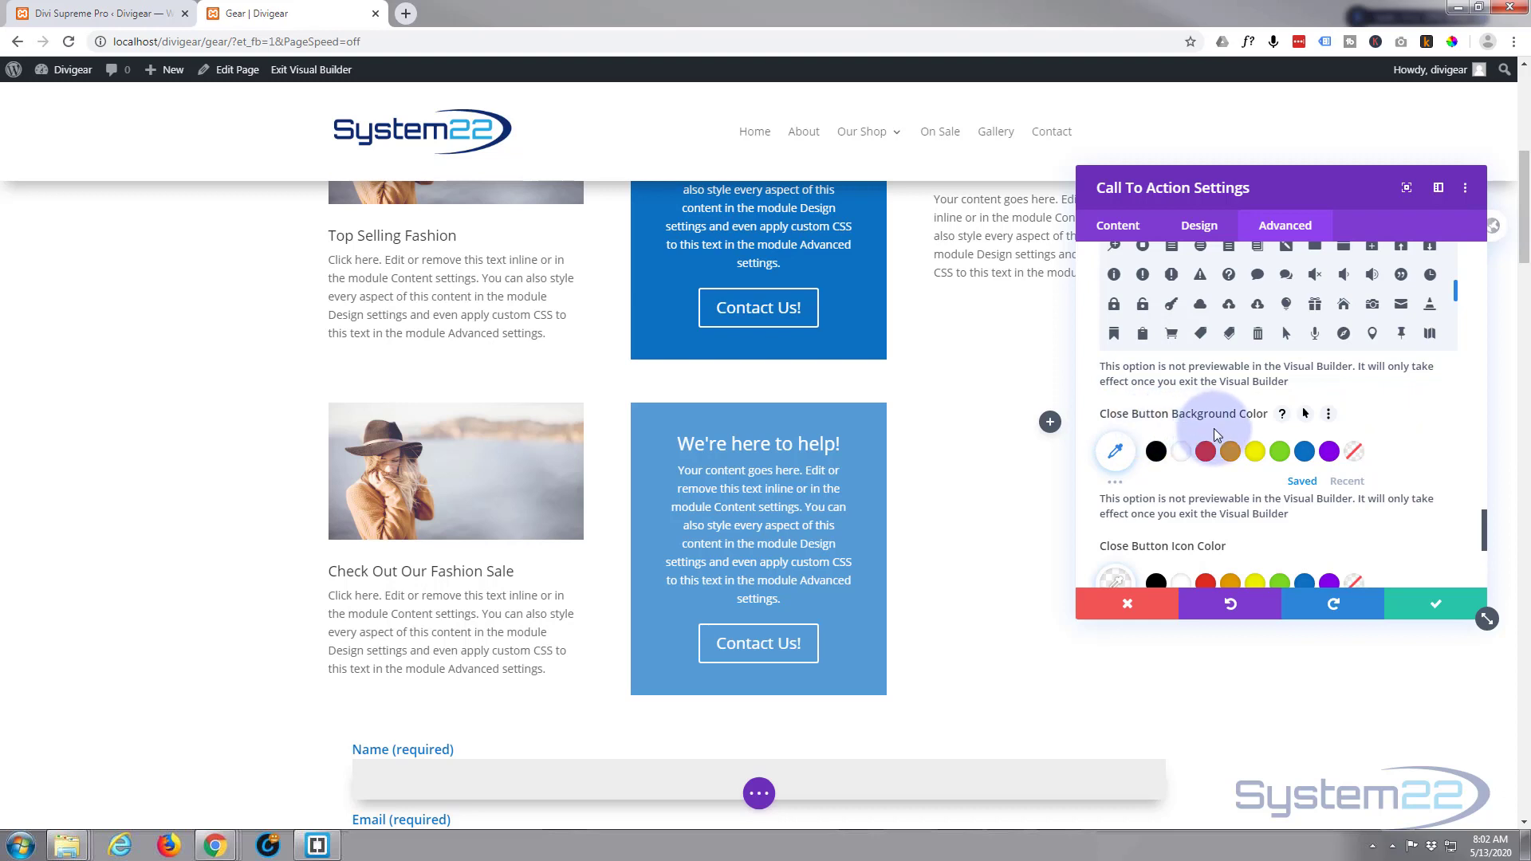
Step: Confirm the Call To Action settings and save the Gear page from the page settings bar
{"action": "scroll", "coordinate": [1212, 458], "scroll_direction": "down", "scroll_amount": 2}
{"action": "scroll", "coordinate": [1294, 452], "scroll_direction": "down", "scroll_amount": 1}
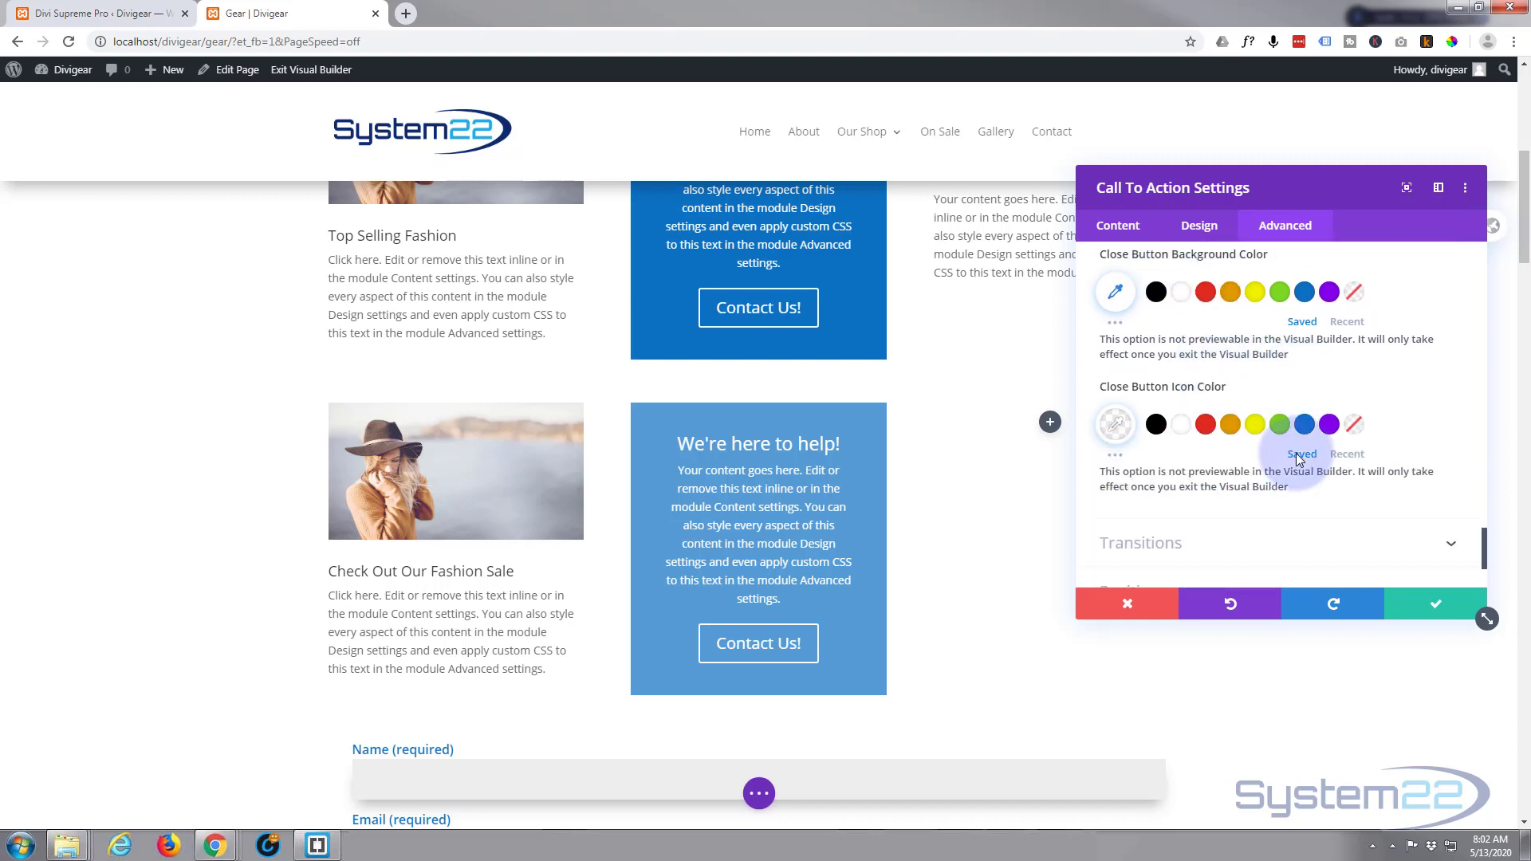
{"action": "scroll", "coordinate": [1295, 453], "scroll_direction": "down", "scroll_amount": 2}
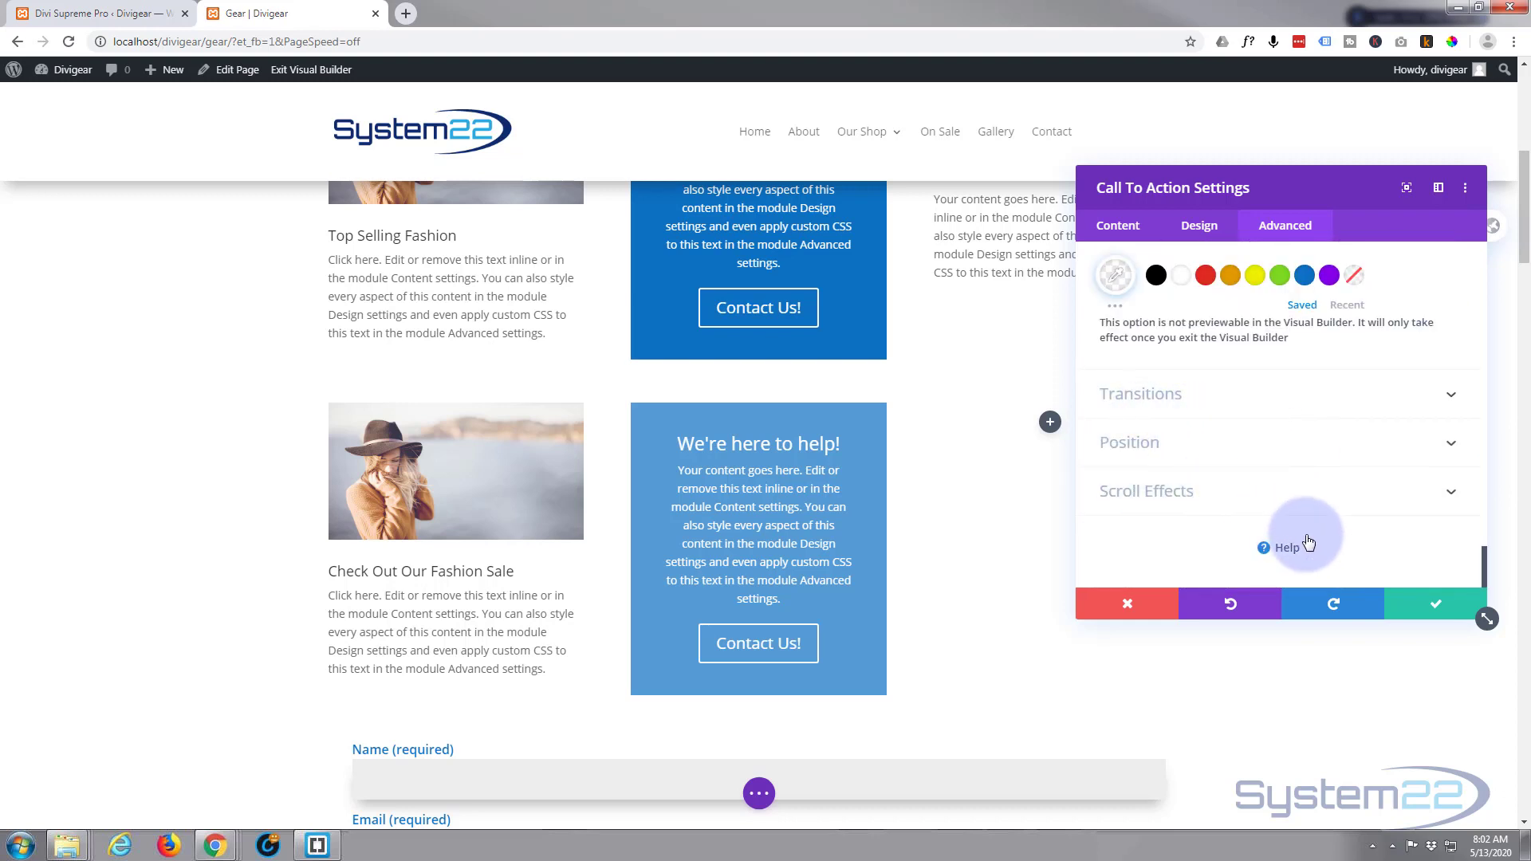
{"action": "left_click", "coordinate": [1433, 613]}
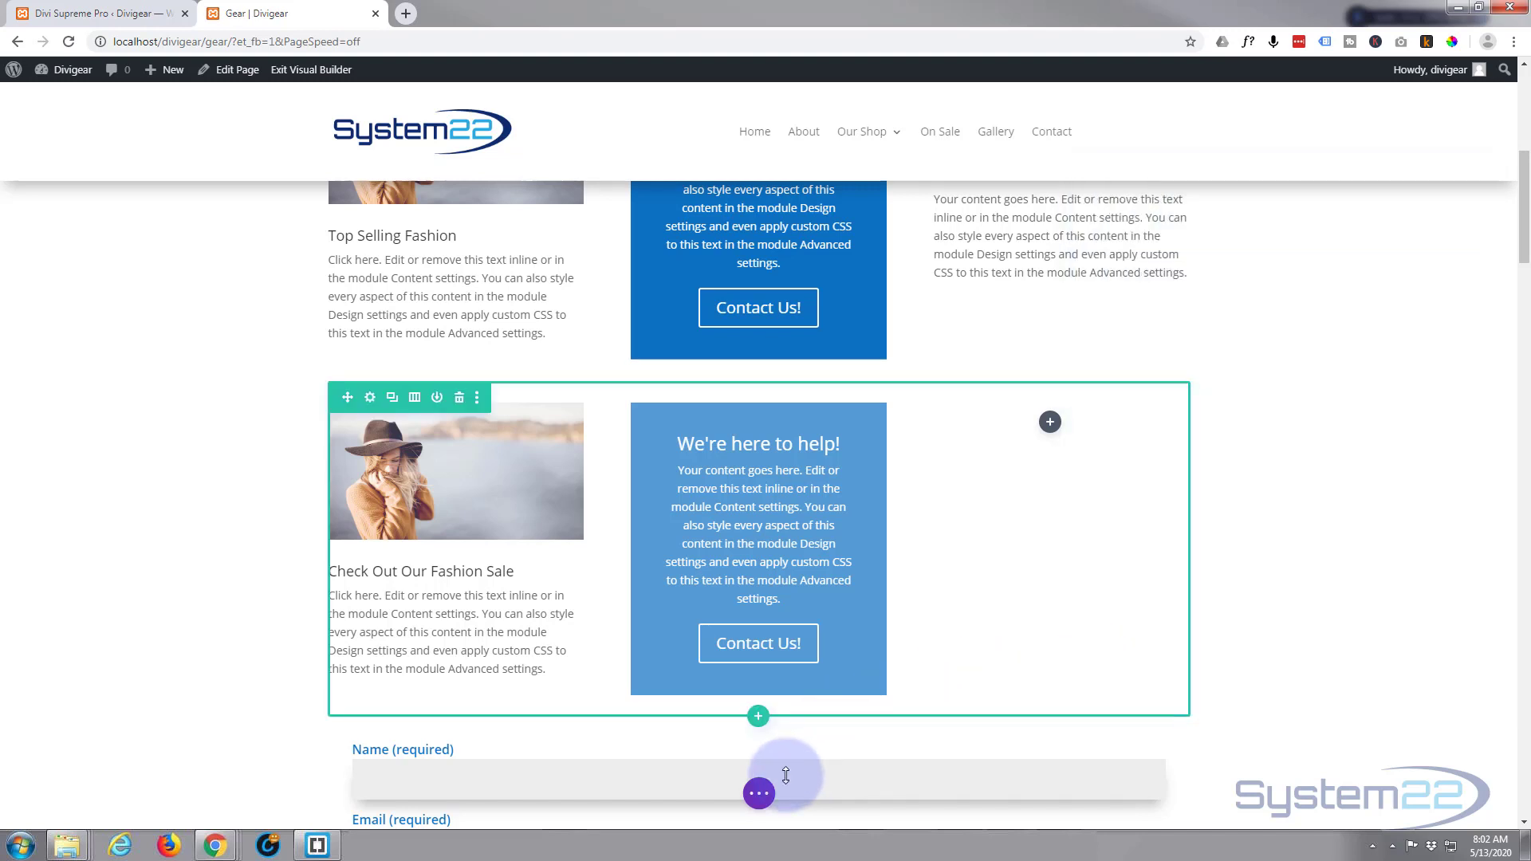
{"action": "left_click", "coordinate": [757, 794]}
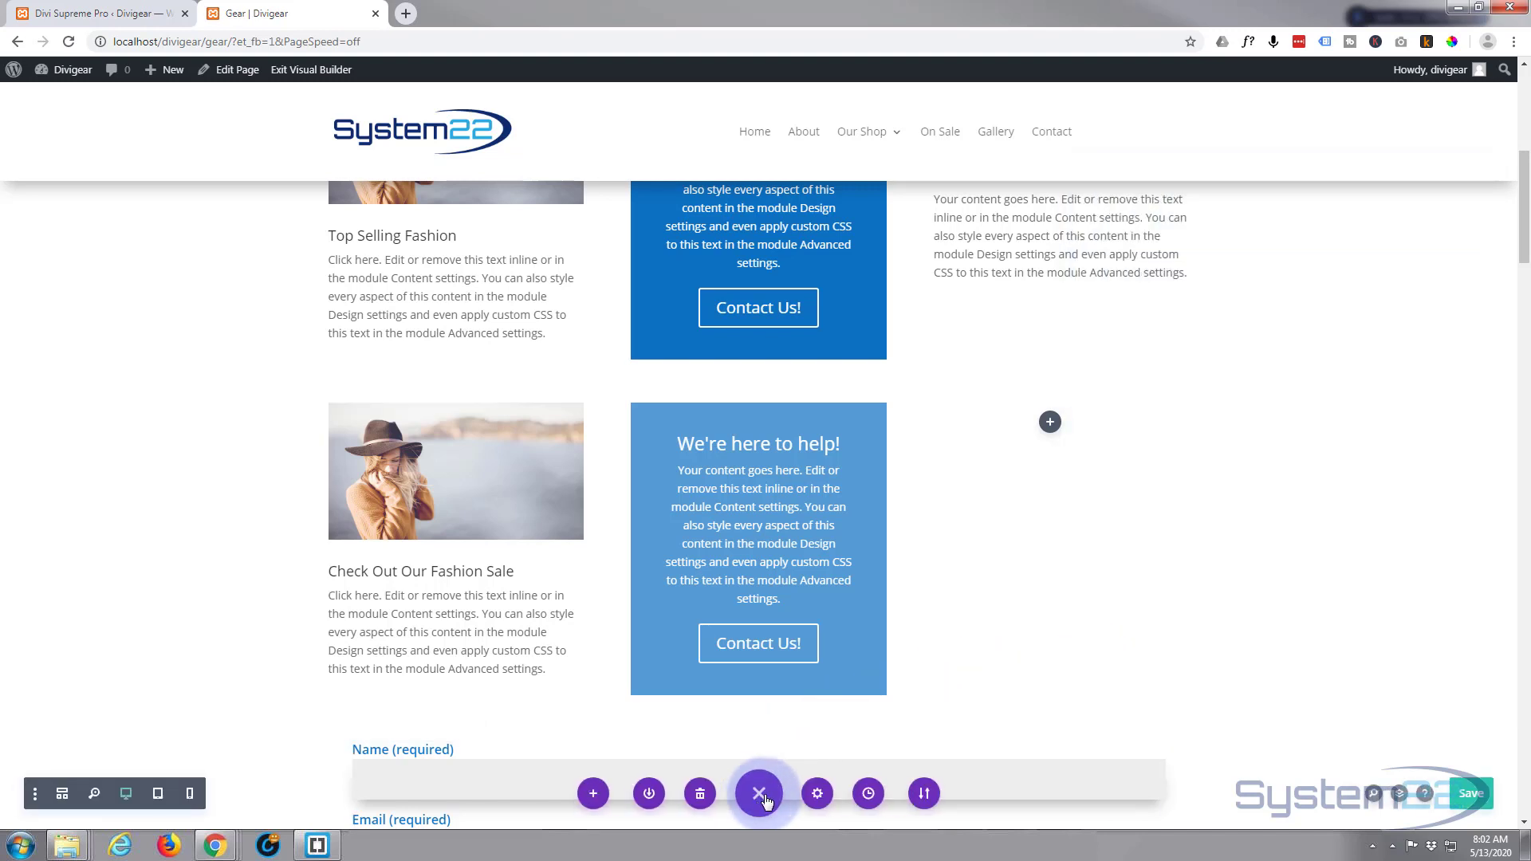
{"action": "left_click", "coordinate": [1471, 794]}
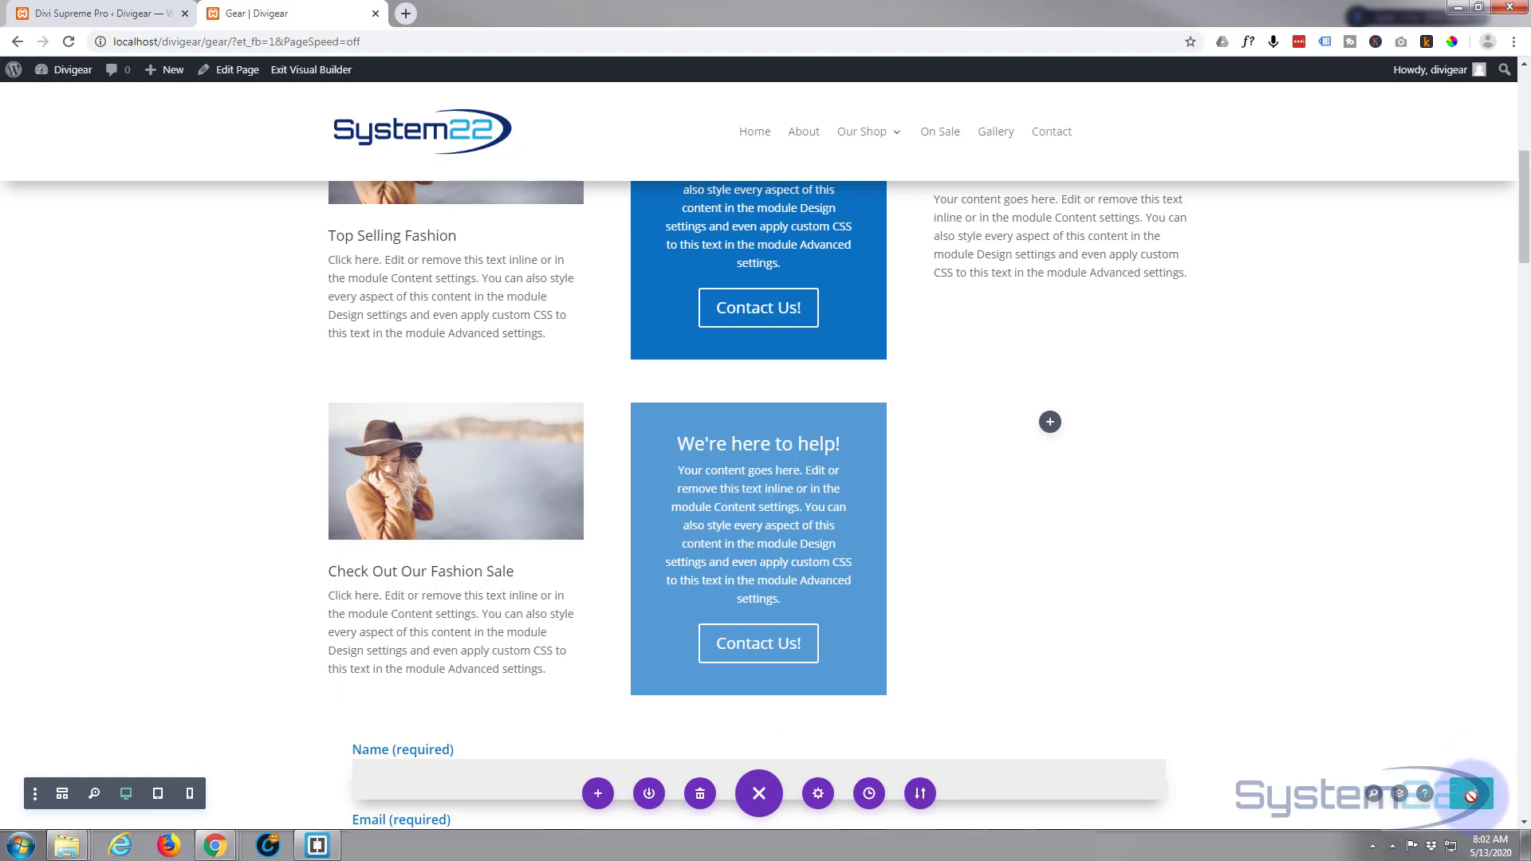
Step: Exit the Visual Builder and click Contact Us! on the live pale-blue call-to-action
{"action": "left_click", "coordinate": [308, 71]}
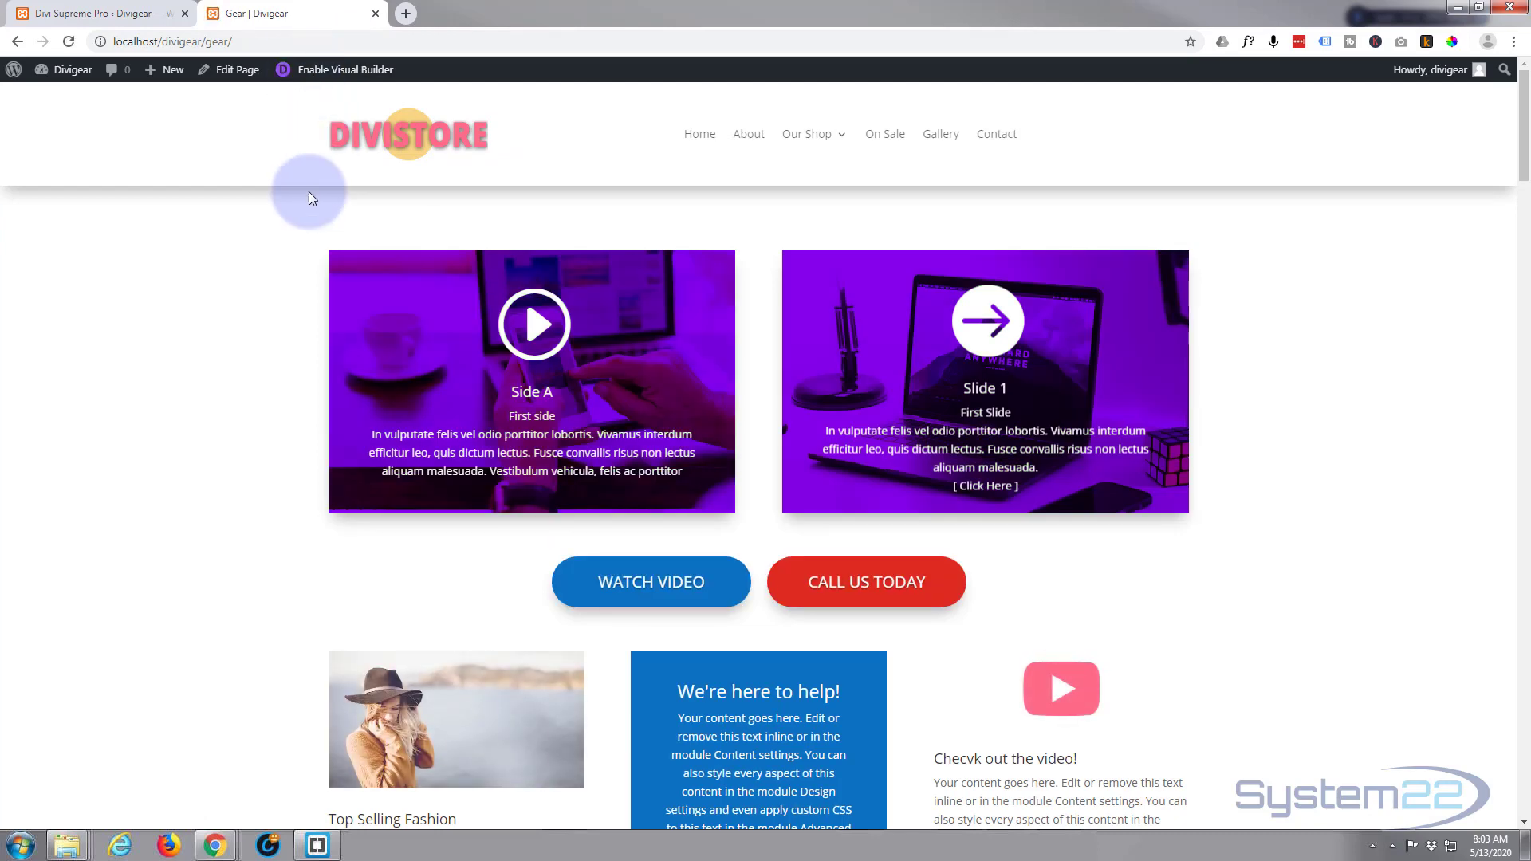
{"action": "scroll", "coordinate": [311, 200], "scroll_direction": "down", "scroll_amount": 8}
{"action": "scroll", "coordinate": [336, 286], "scroll_direction": "down", "scroll_amount": 1}
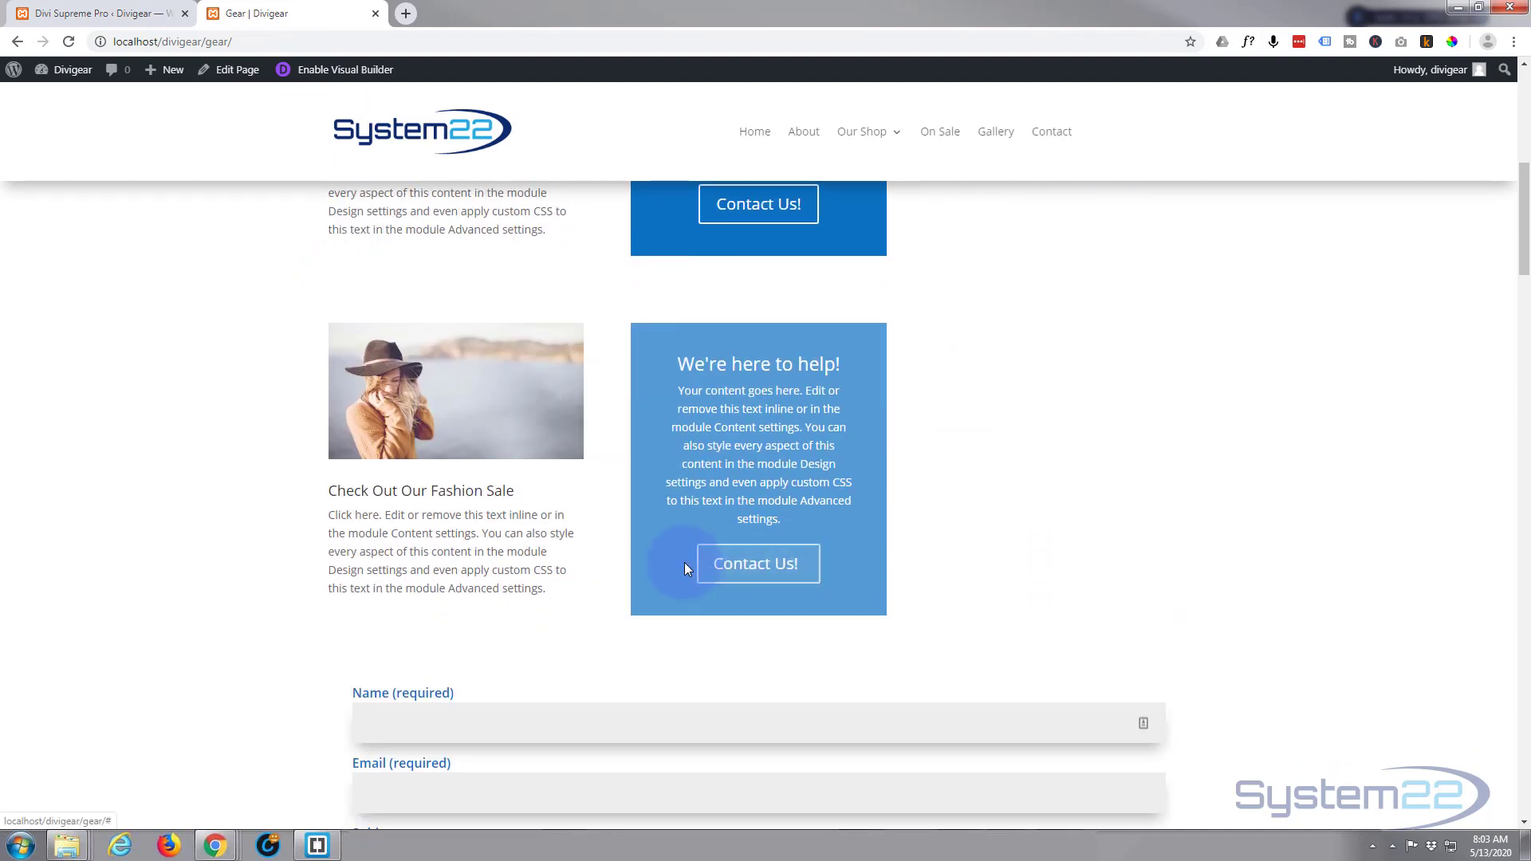
{"action": "left_click", "coordinate": [770, 574]}
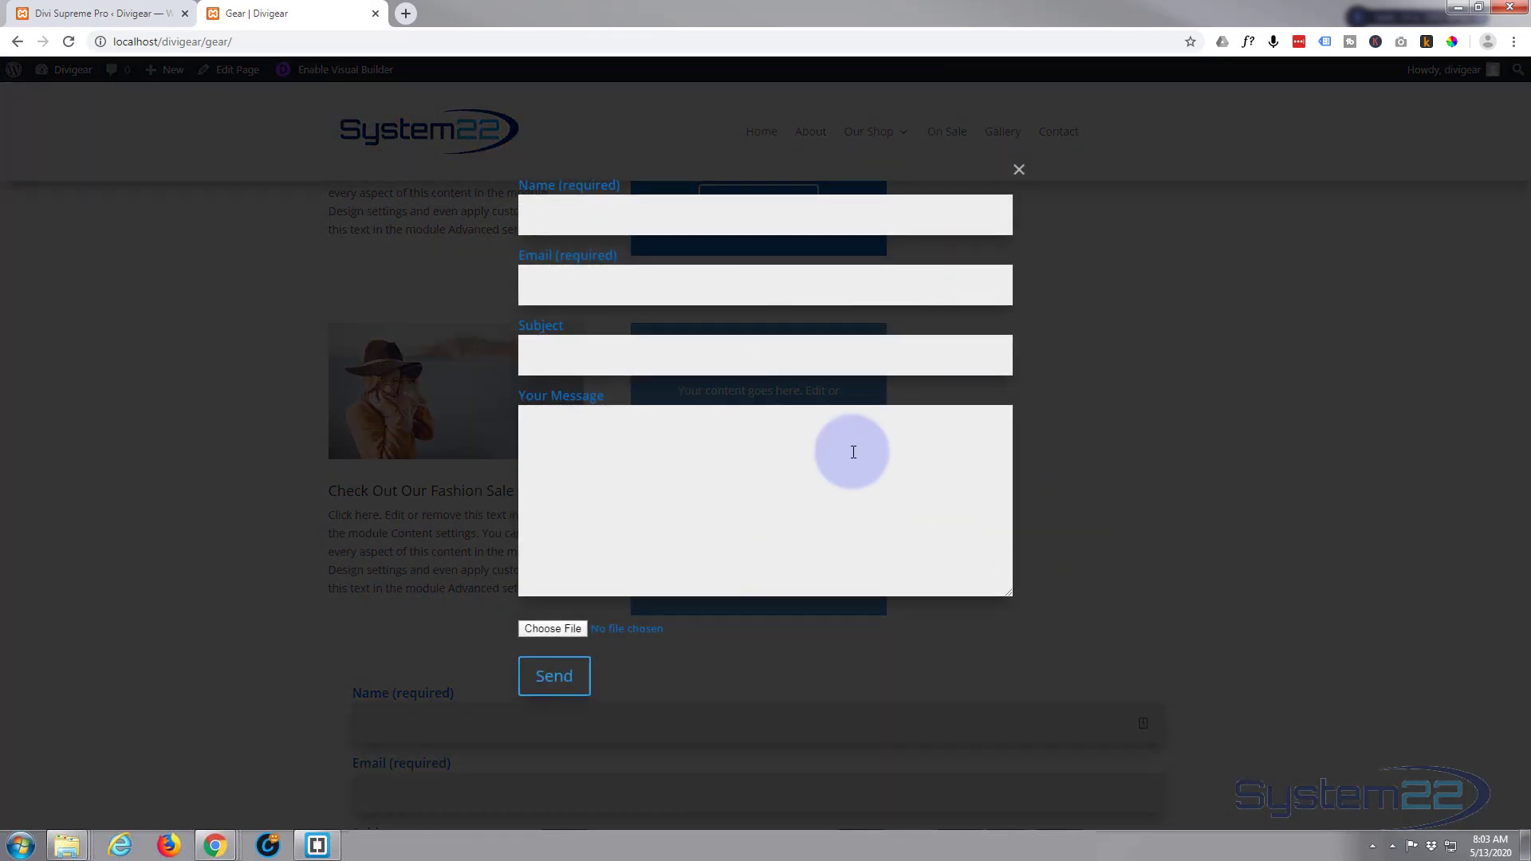
Step: Type 'sdfadfdasf' into the popup's Name field, then close the contact form popup
{"action": "left_click", "coordinate": [635, 209]}
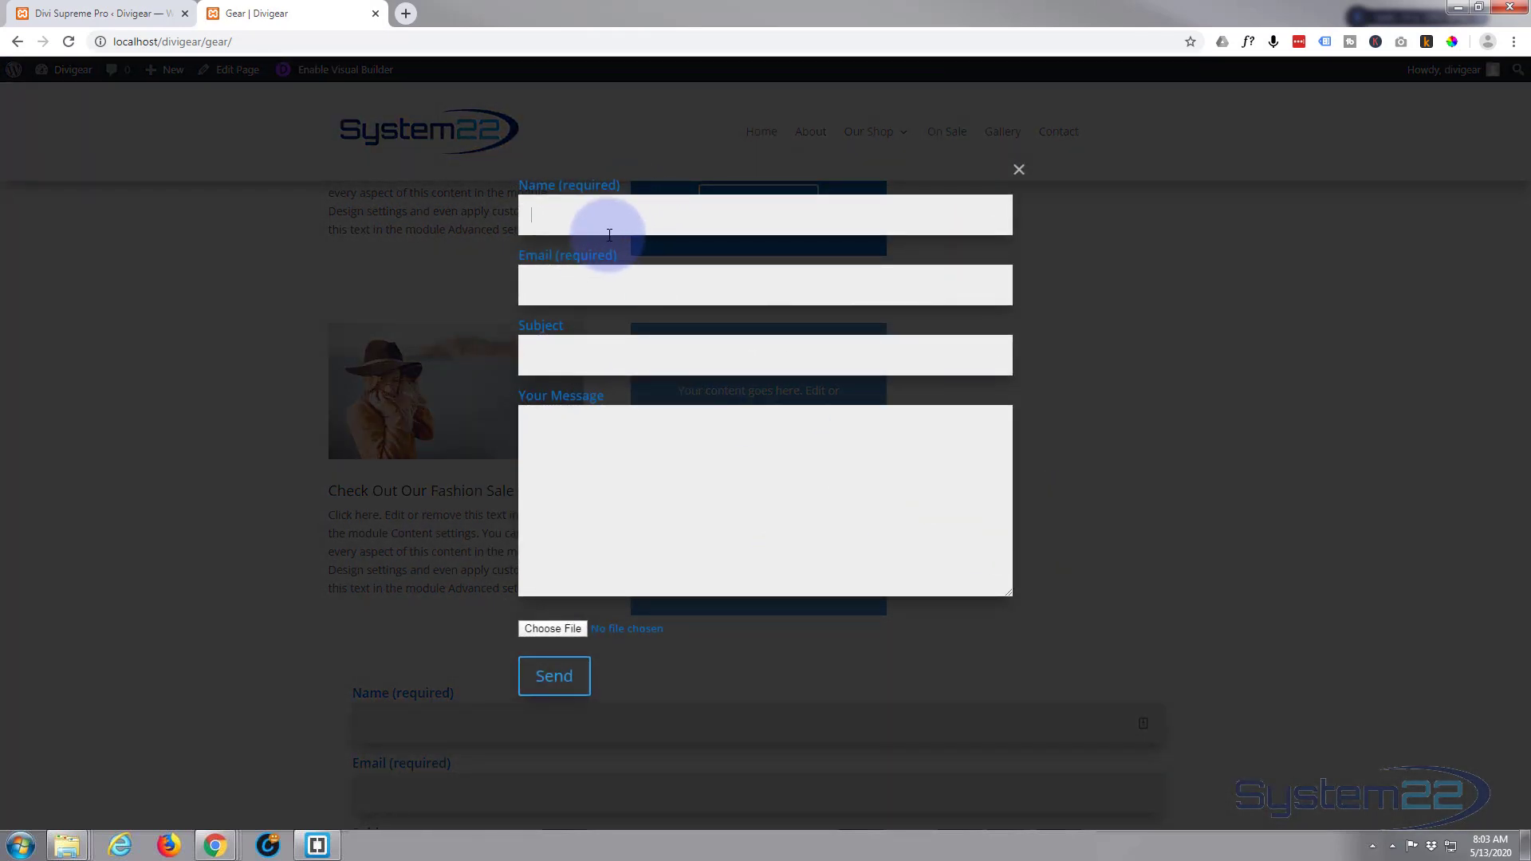
{"action": "type", "text": "sdfadfdasf"}
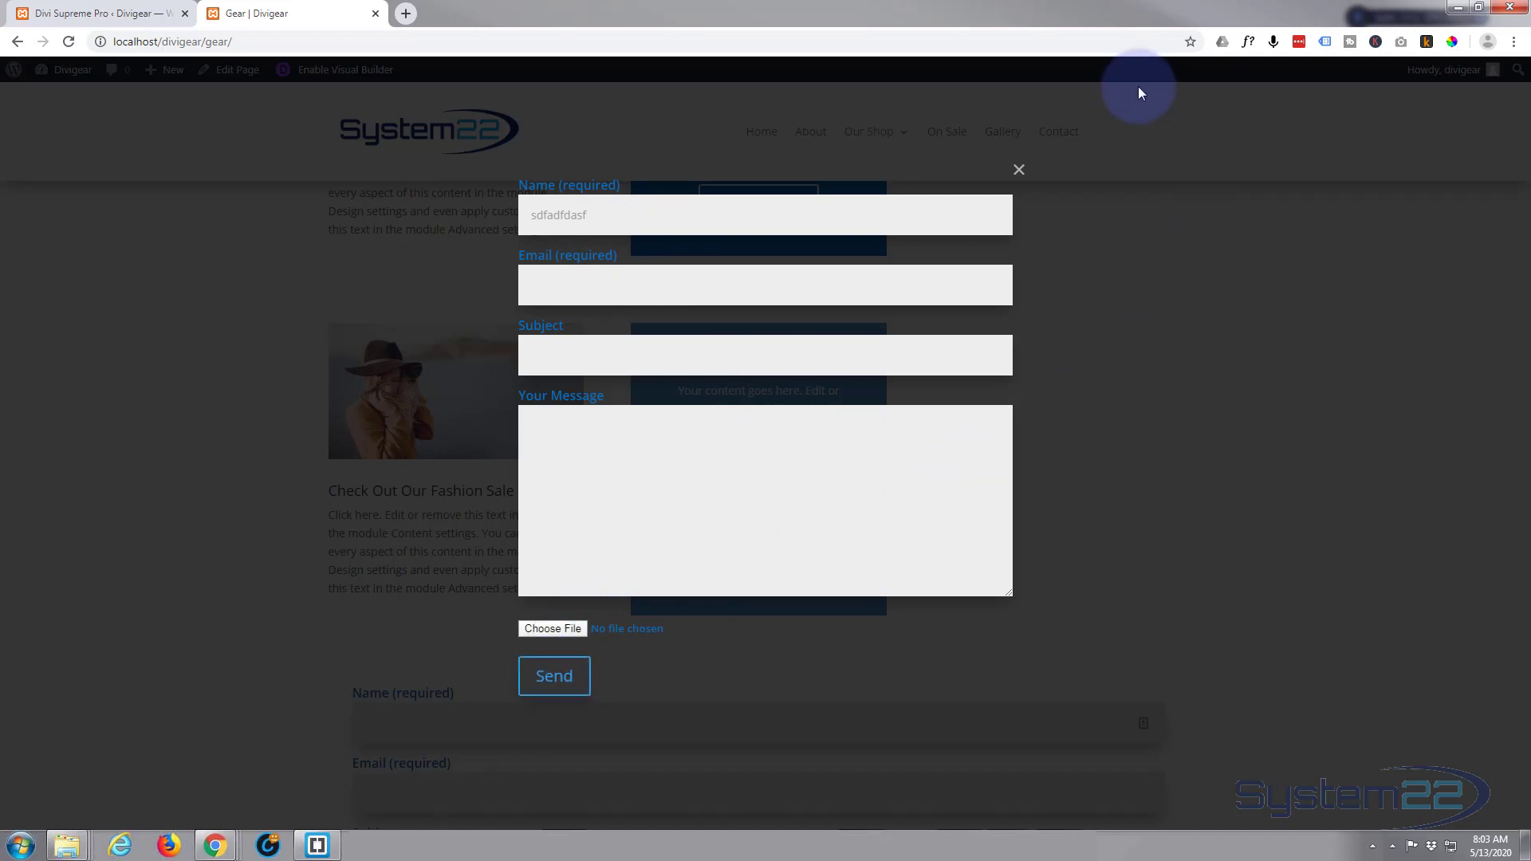
{"action": "left_click", "coordinate": [1020, 173]}
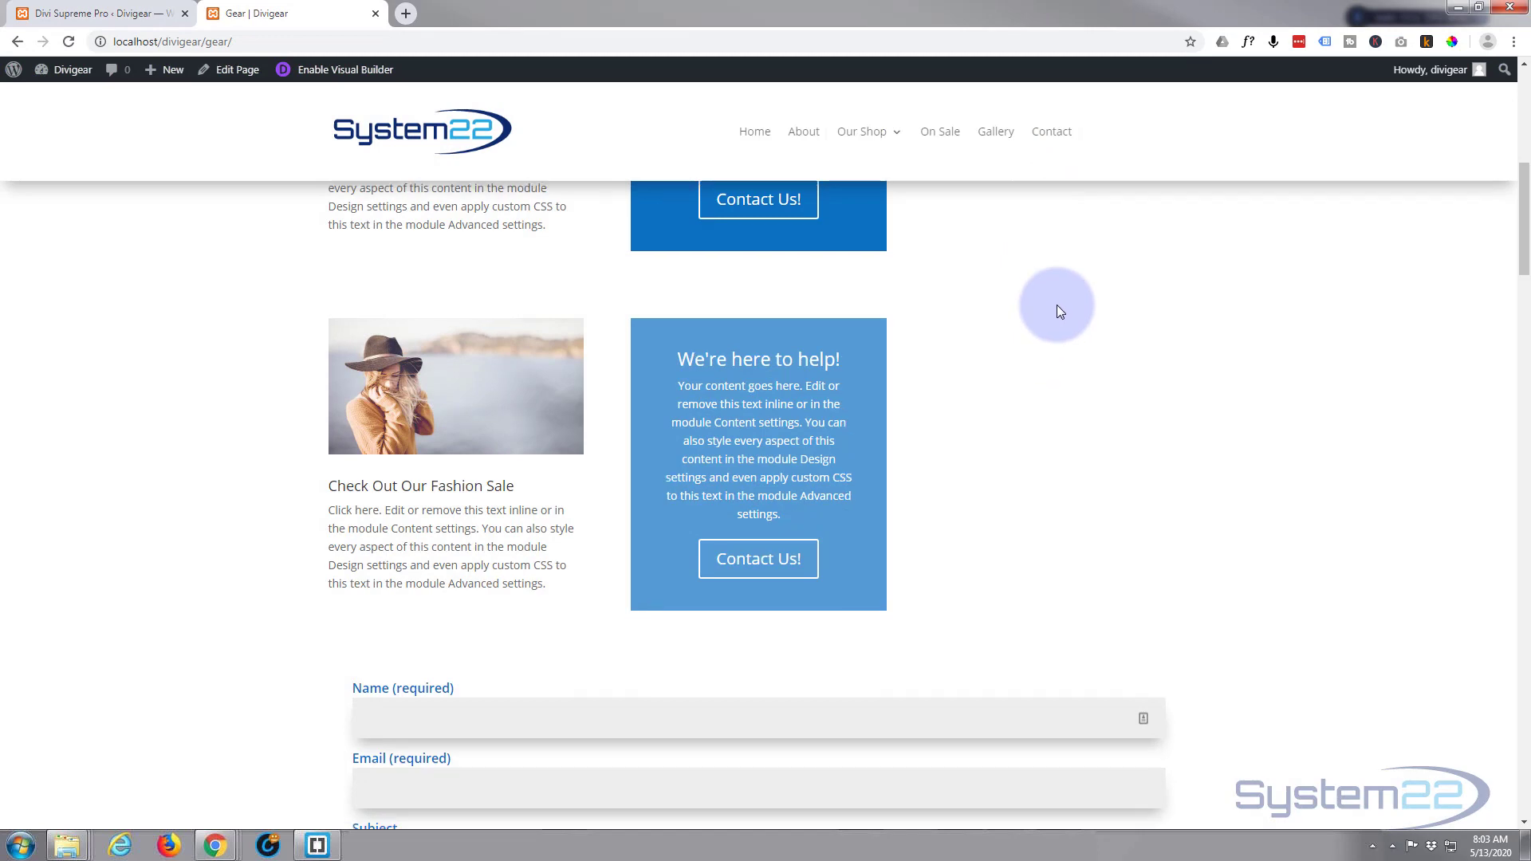
{"action": "scroll", "coordinate": [1057, 306], "scroll_direction": "down", "scroll_amount": 2}
{"action": "scroll", "coordinate": [1058, 305], "scroll_direction": "up", "scroll_amount": 2}
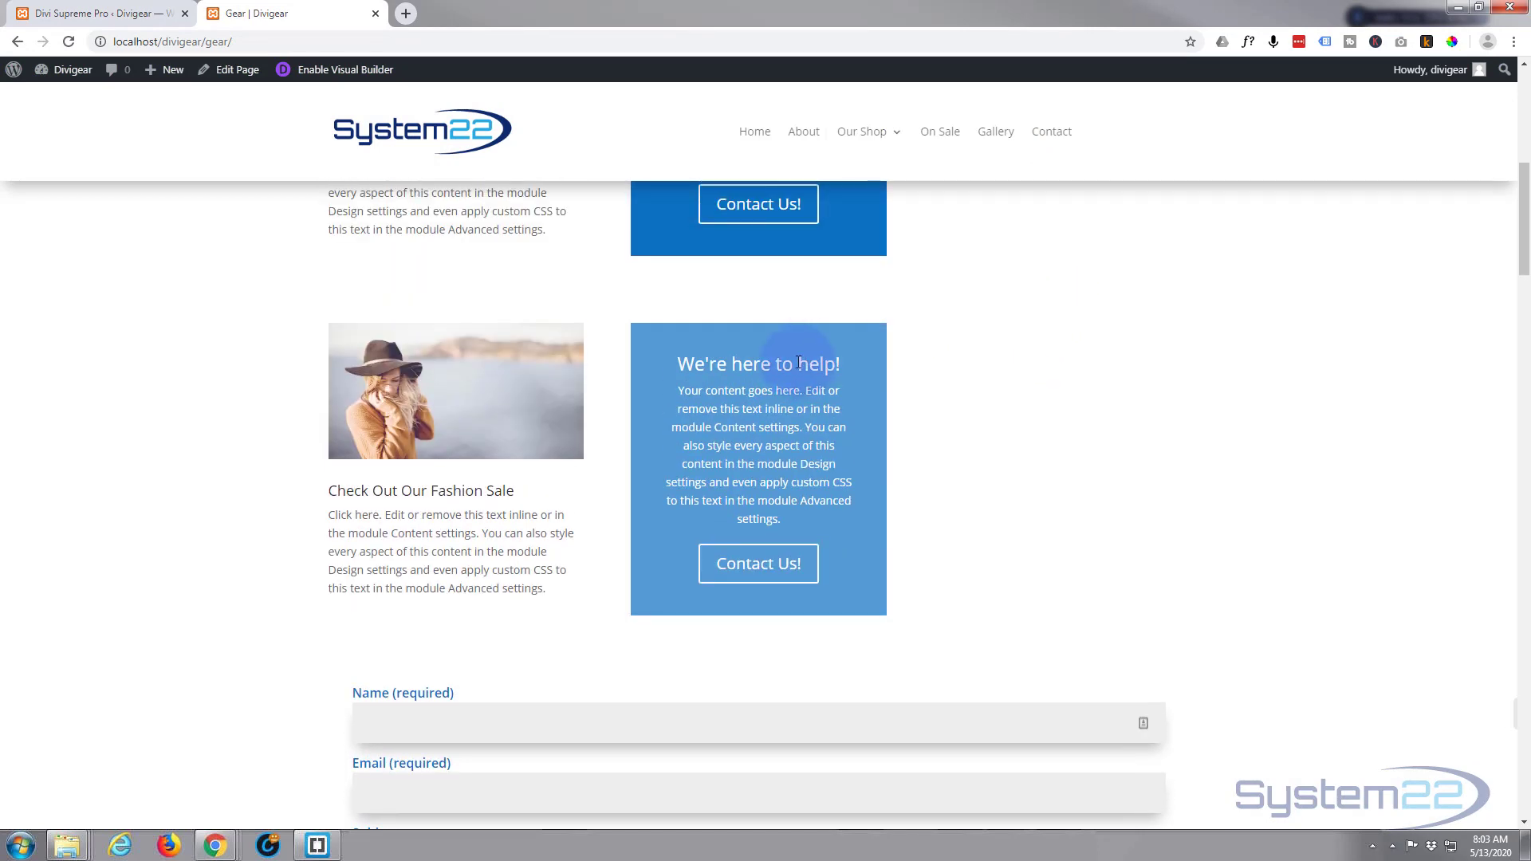
{"action": "left_click", "coordinate": [770, 571]}
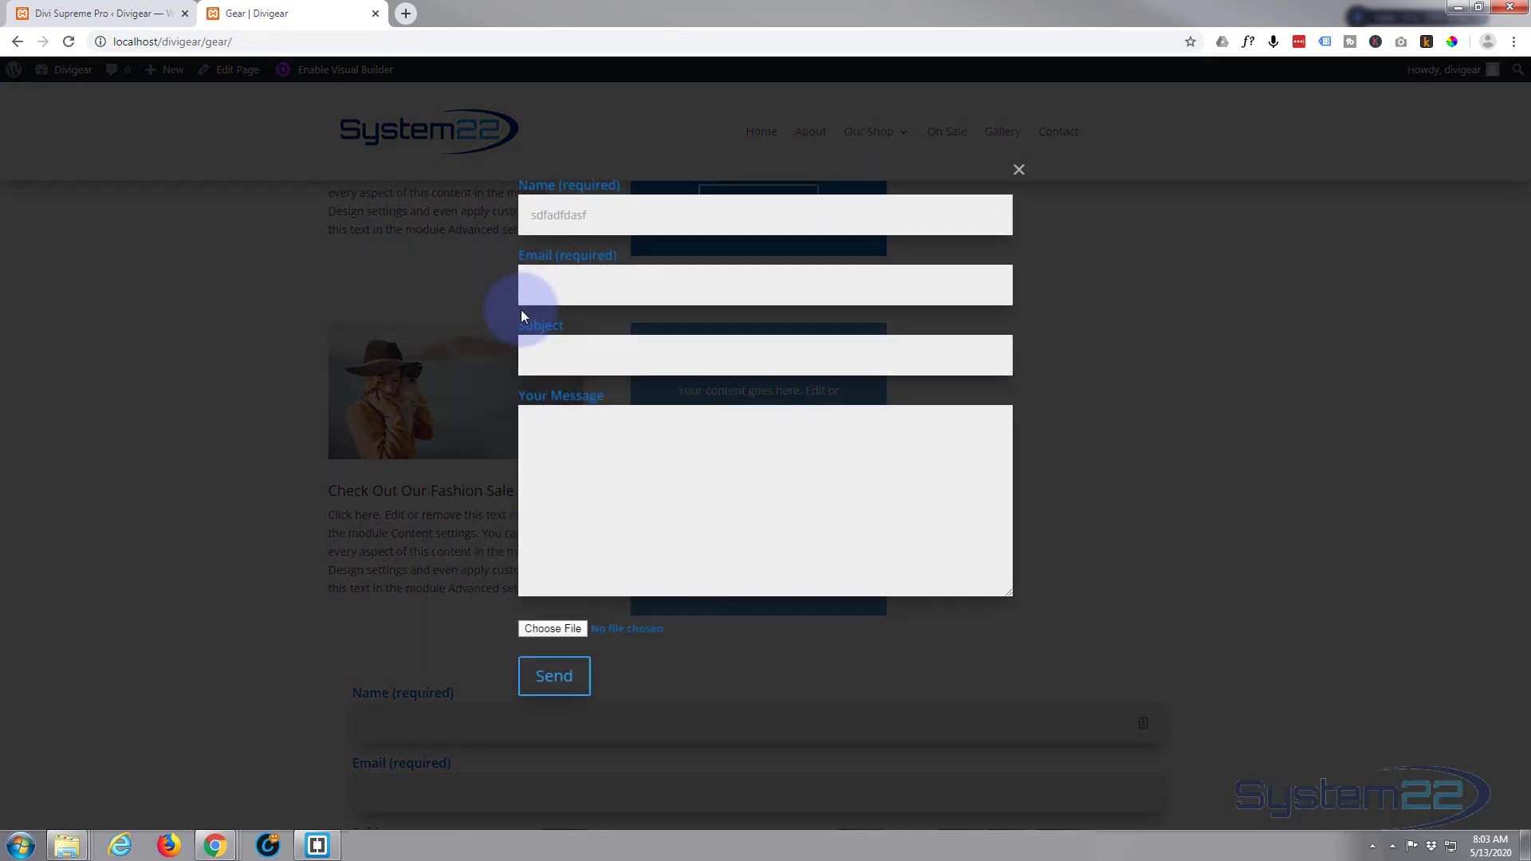
{"action": "left_click", "coordinate": [1020, 171]}
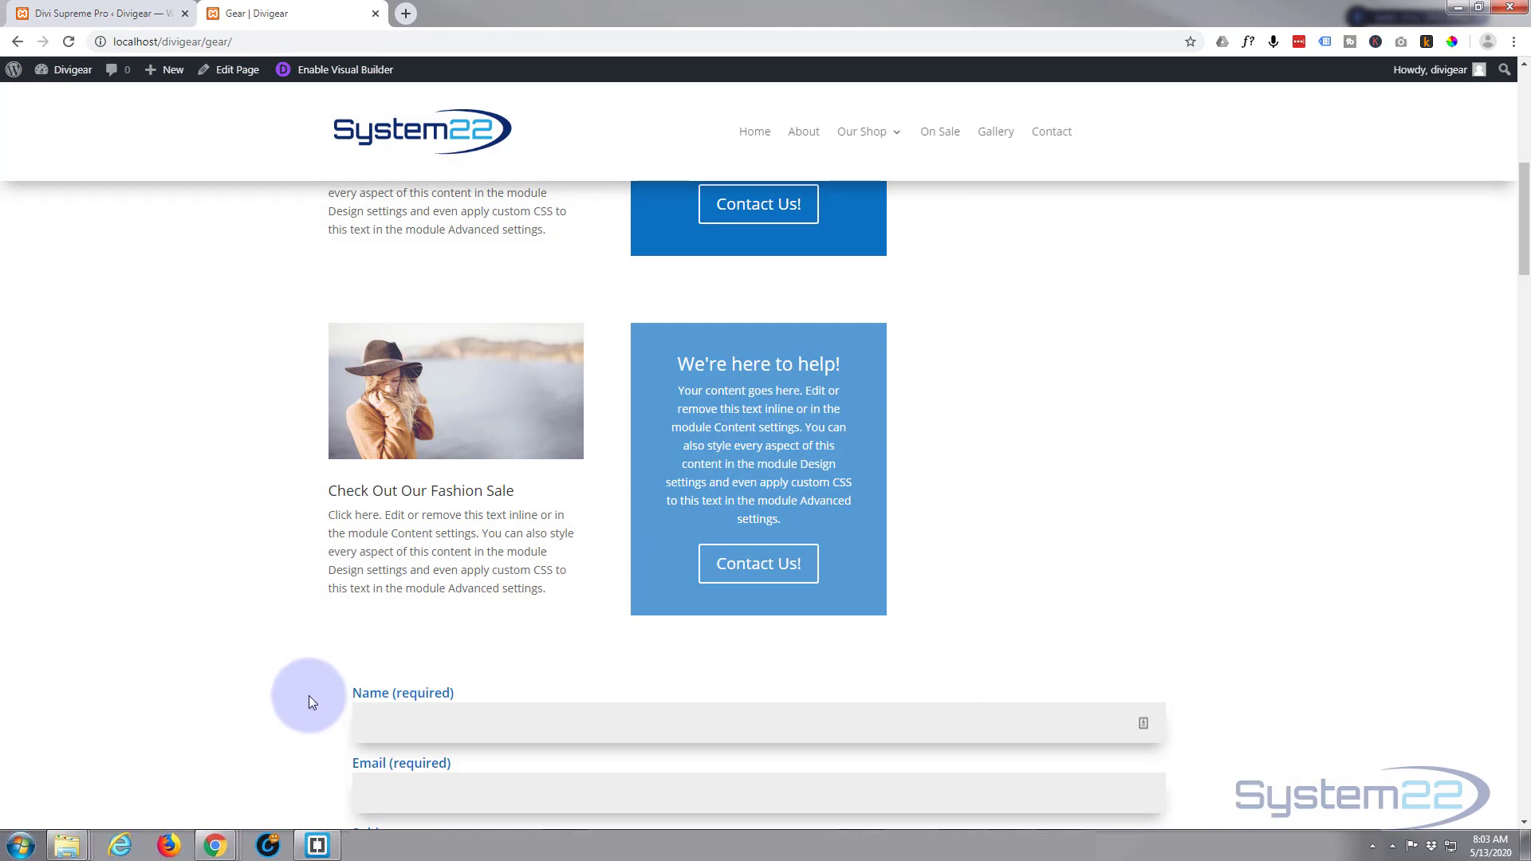
{"action": "left_click", "coordinate": [770, 558]}
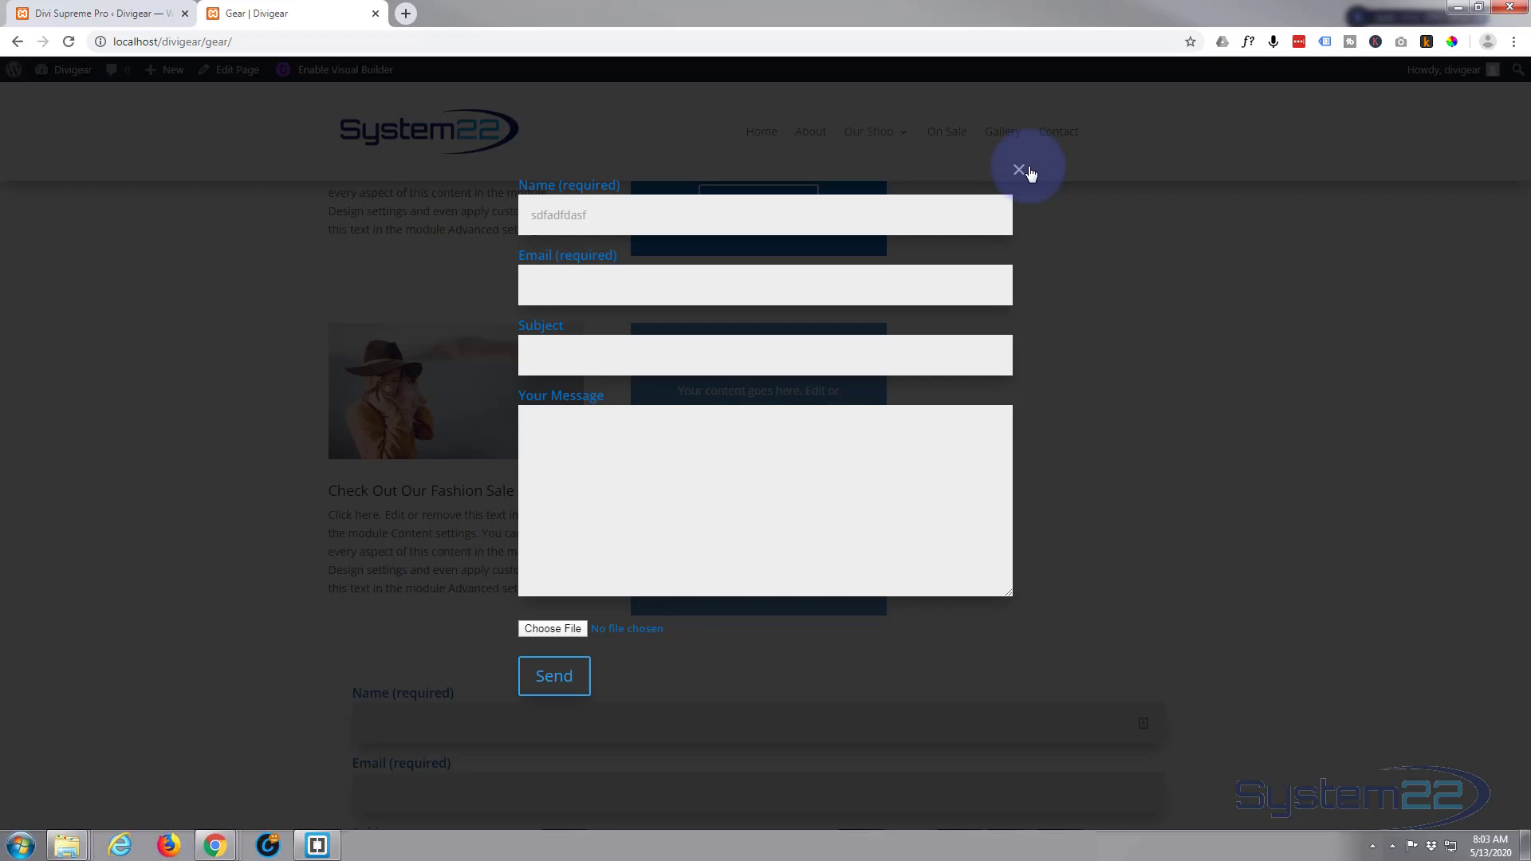
{"action": "left_click", "coordinate": [1029, 171]}
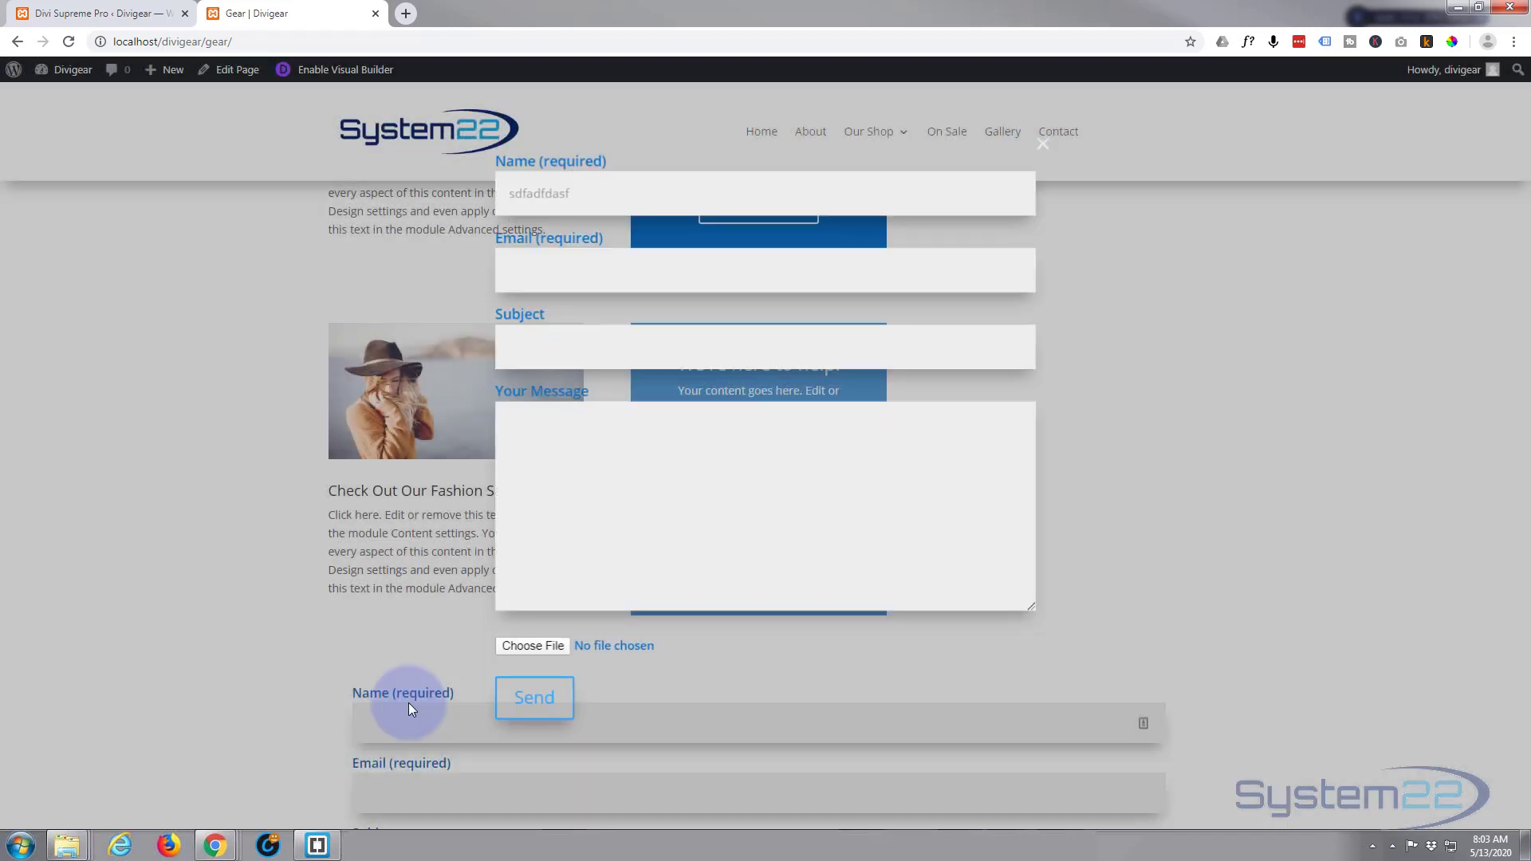